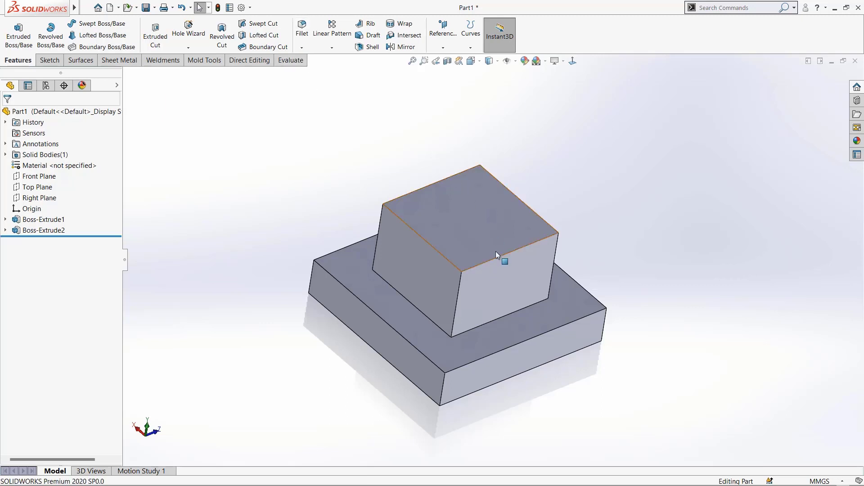
Inspect the edges and faces of the two stacked blocks from several angles
scroll(500, 254, down, 2)
scroll(490, 255, up, 3)
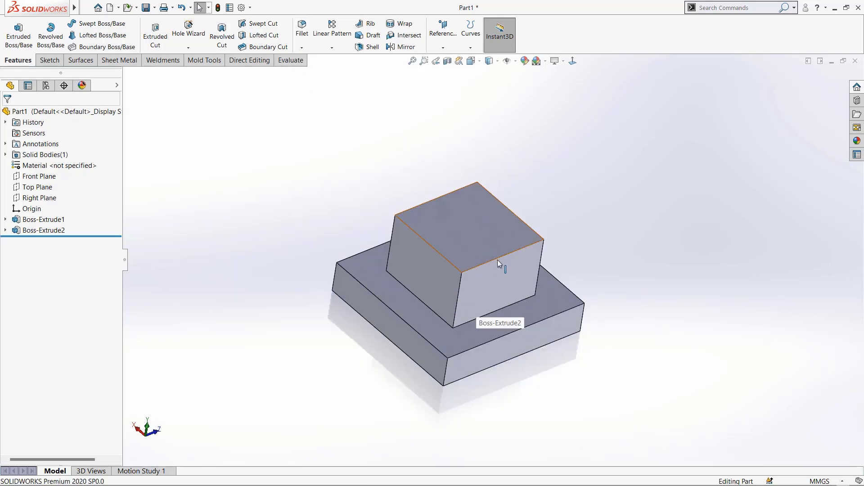
scroll(498, 264, down, 2)
scroll(455, 228, down, 1)
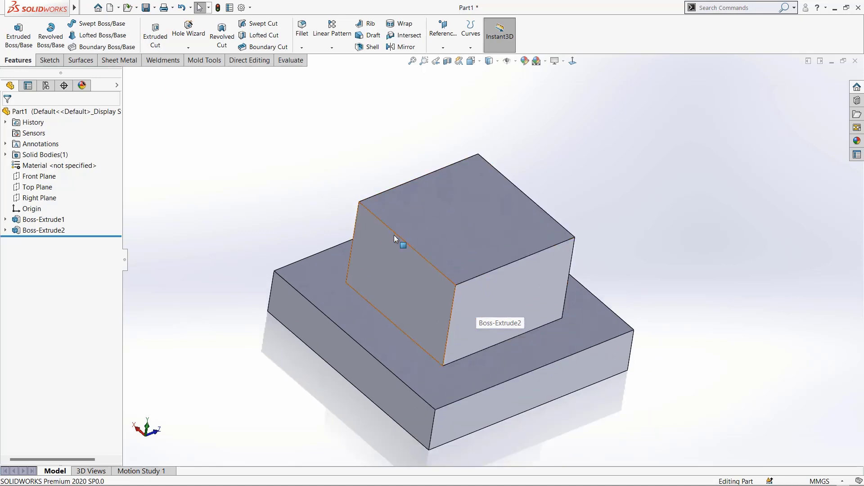
middle_drag(450, 266, 393, 212)
scroll(400, 226, down, 2)
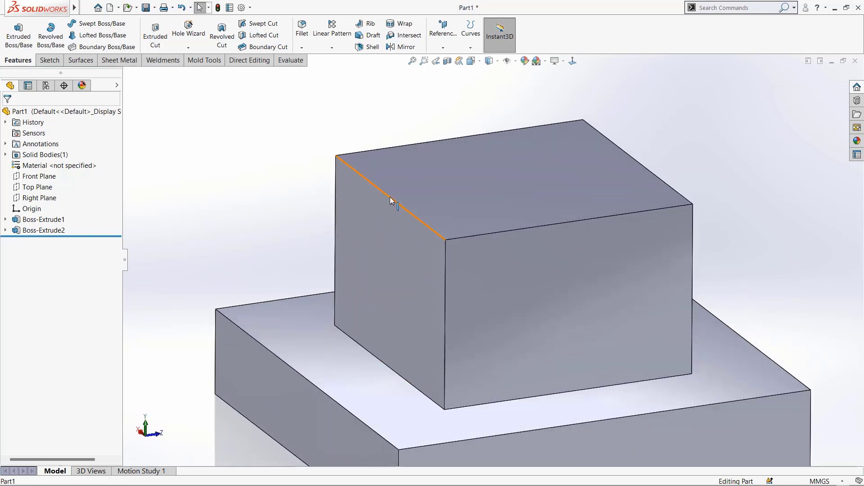
middle_drag(401, 212, 401, 212)
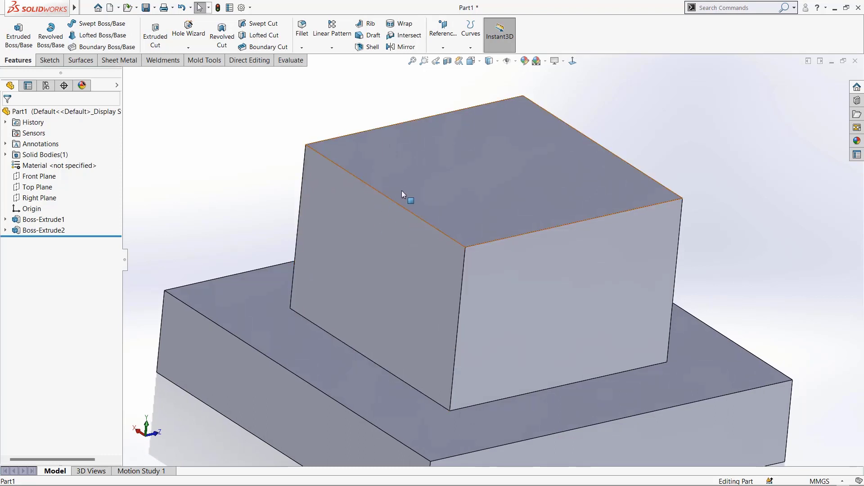
scroll(422, 229, up, 3)
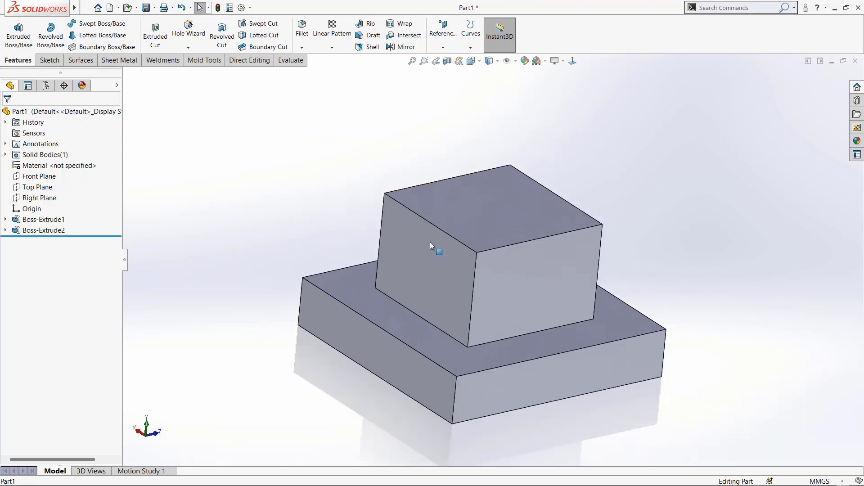
middle_drag(478, 268, 495, 285)
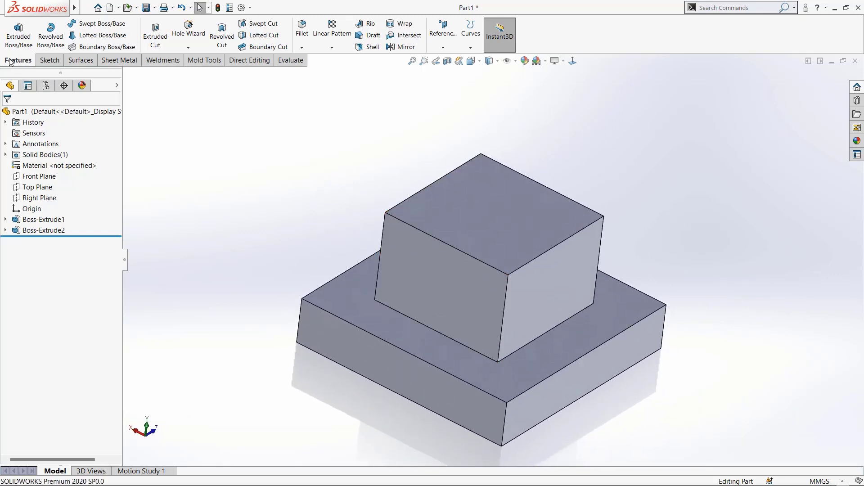
Start a symmetric constant-size fillet on one top edge of the upper block with full preview
click(302, 31)
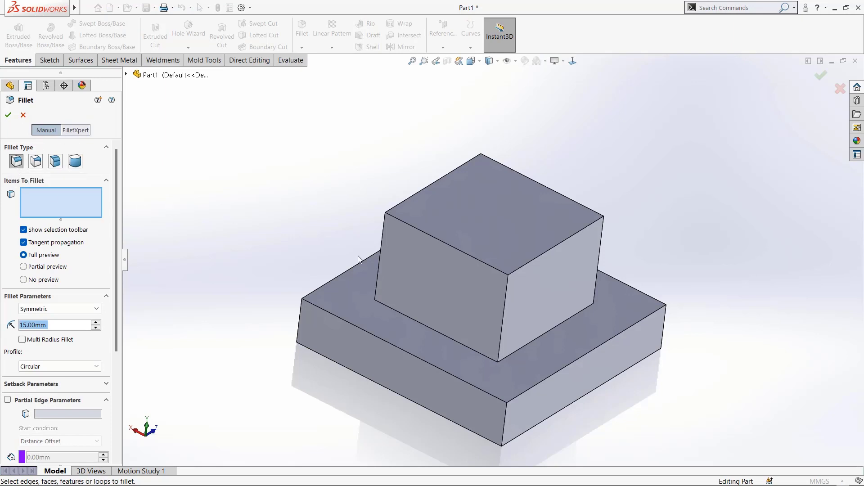
scroll(507, 281, up, 2)
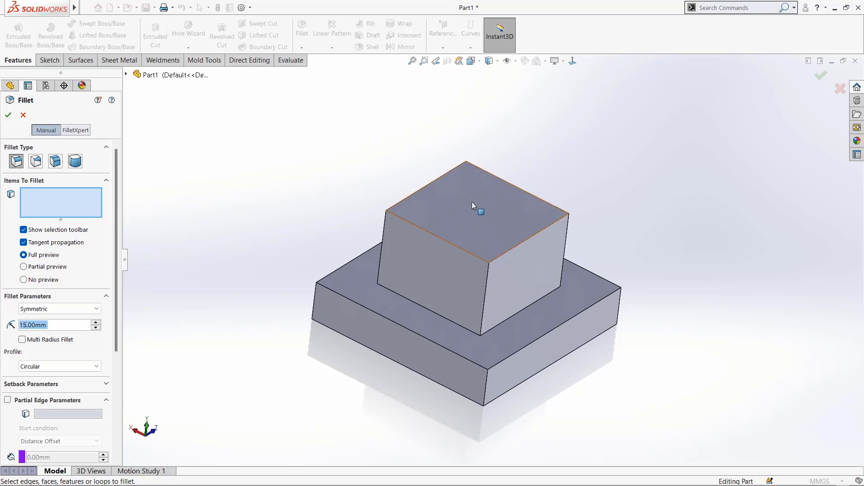
click(428, 234)
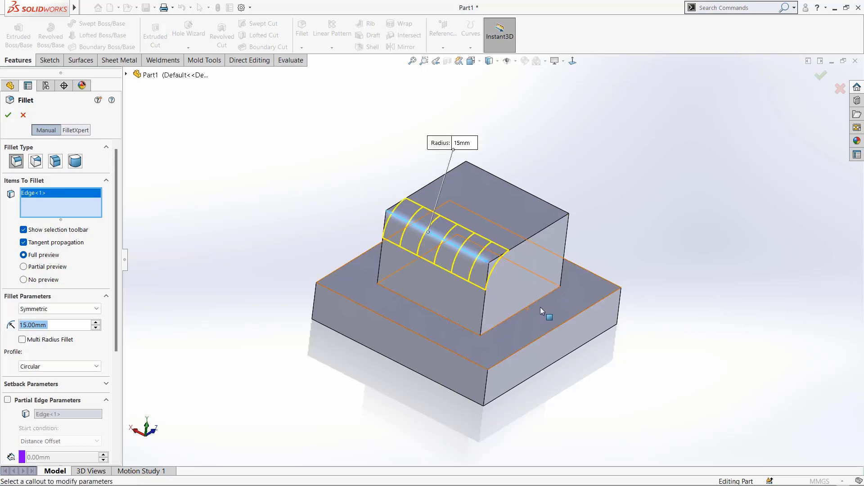
middle_drag(540, 307, 474, 270)
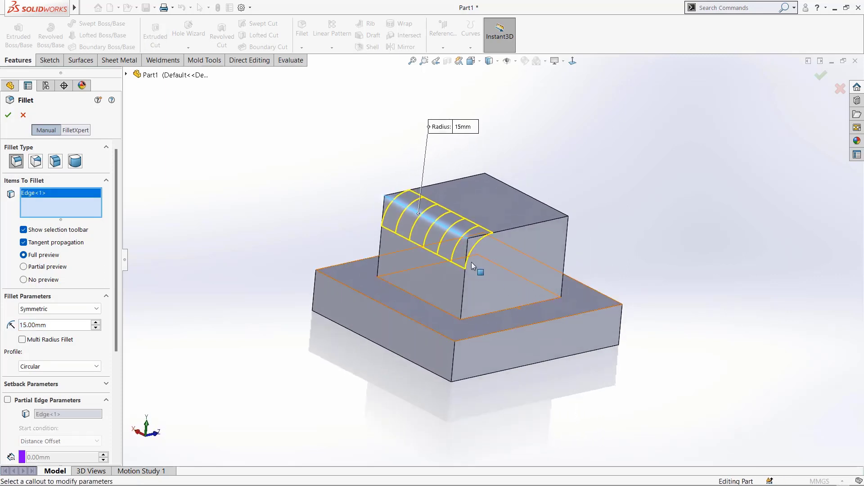
middle_drag(415, 244, 449, 154)
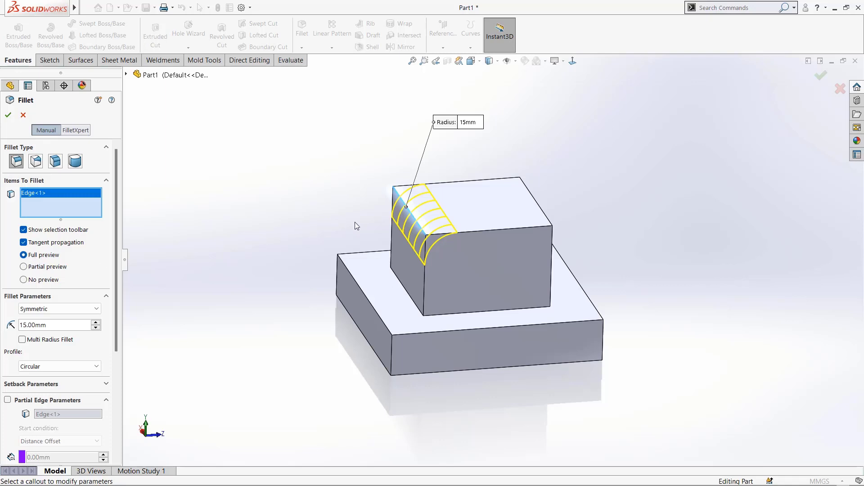
middle_drag(467, 255, 477, 240)
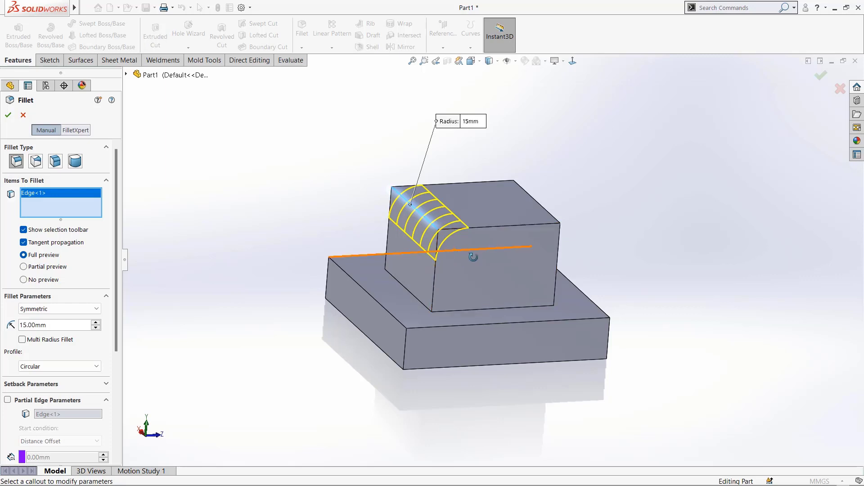
middle_drag(473, 257, 472, 262)
middle_drag(523, 283, 422, 235)
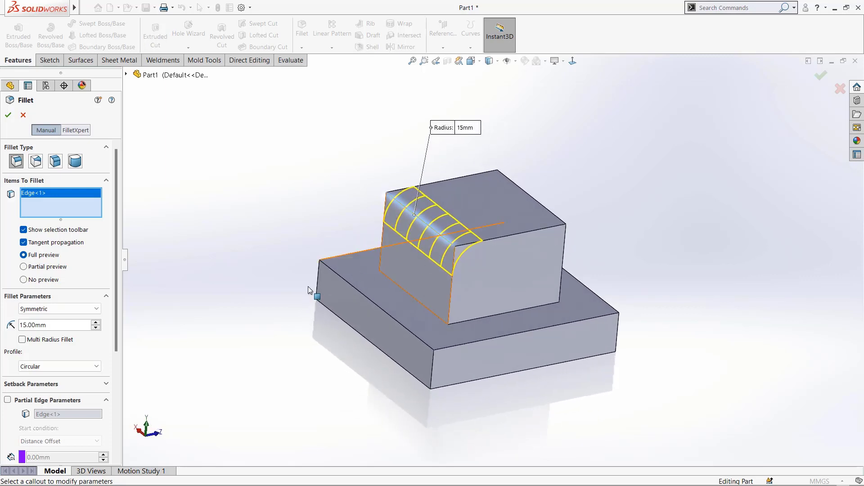
Set the fillet radius to 10 mm and apply the fillet
click(57, 327)
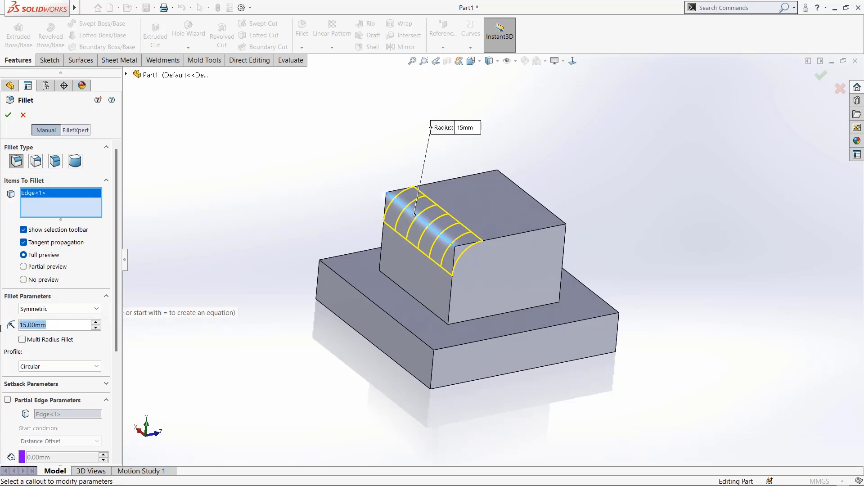
text(10)
key(Return)
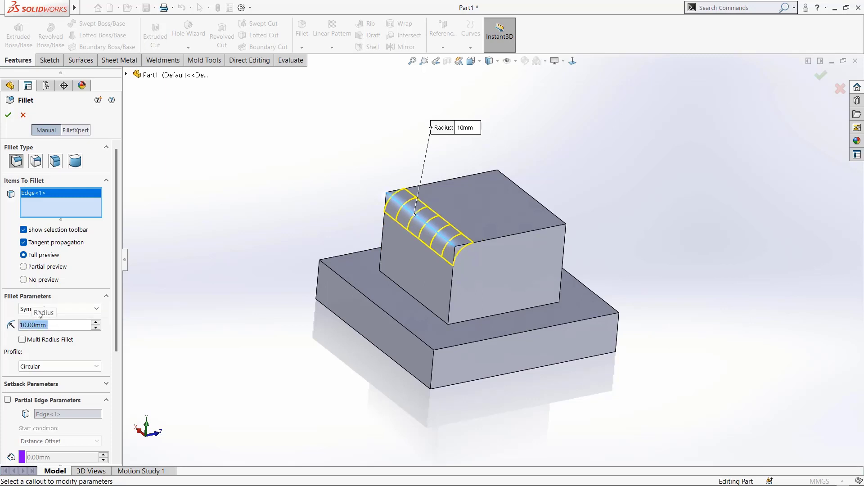
scroll(116, 207, down, 5)
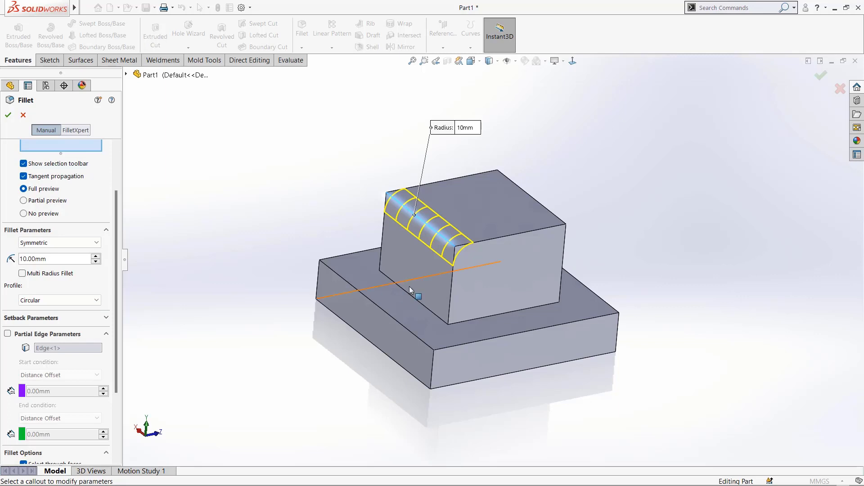
click(9, 116)
middle_drag(630, 177, 350, 269)
Edit the existing fillet to include the other three top edges of the upper block as well
click(32, 240)
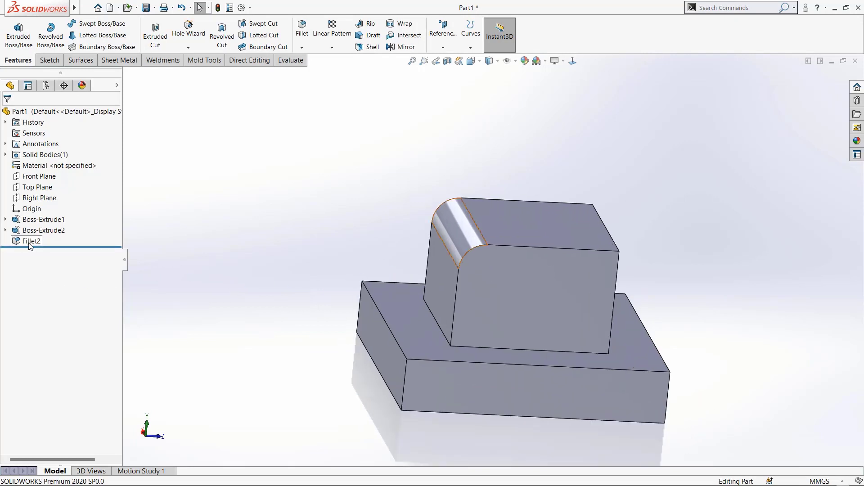
click(78, 207)
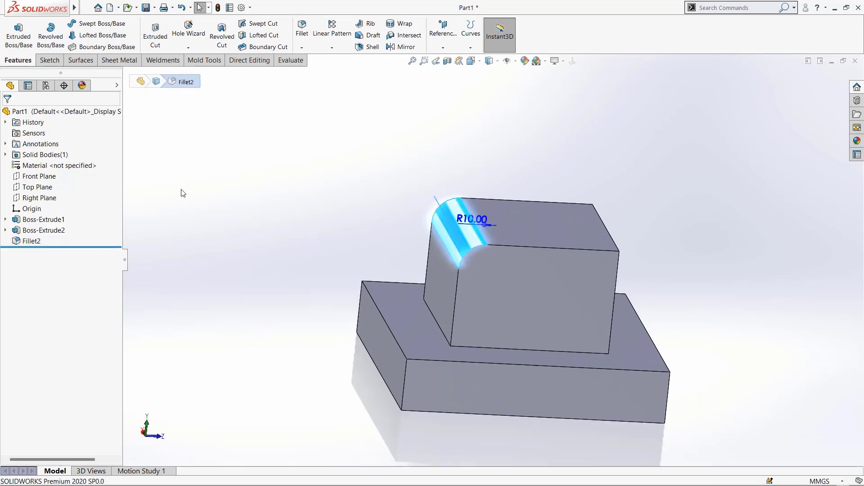
middle_drag(502, 299, 579, 312)
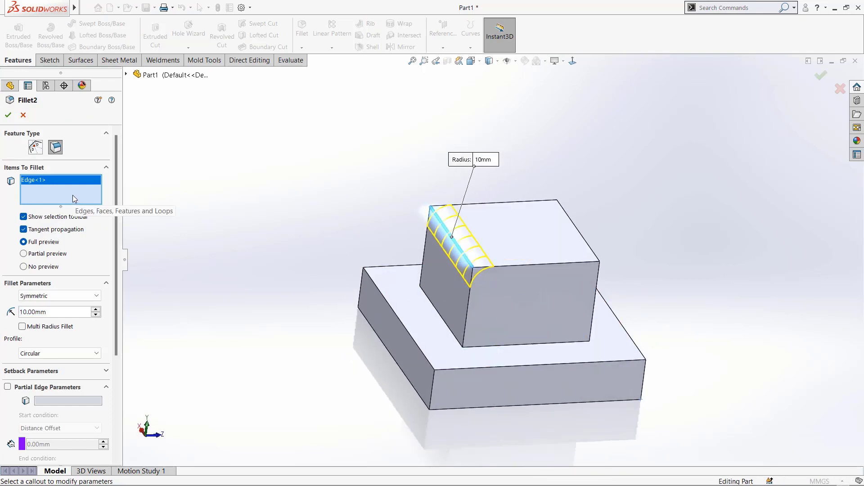
click(524, 269)
middle_drag(524, 269, 543, 277)
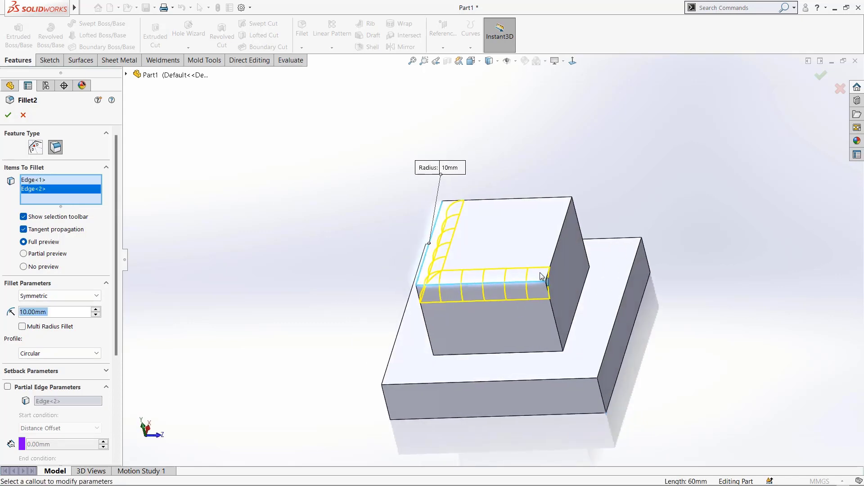
click(557, 246)
middle_drag(533, 218, 517, 327)
click(493, 218)
scroll(517, 327, down, 2)
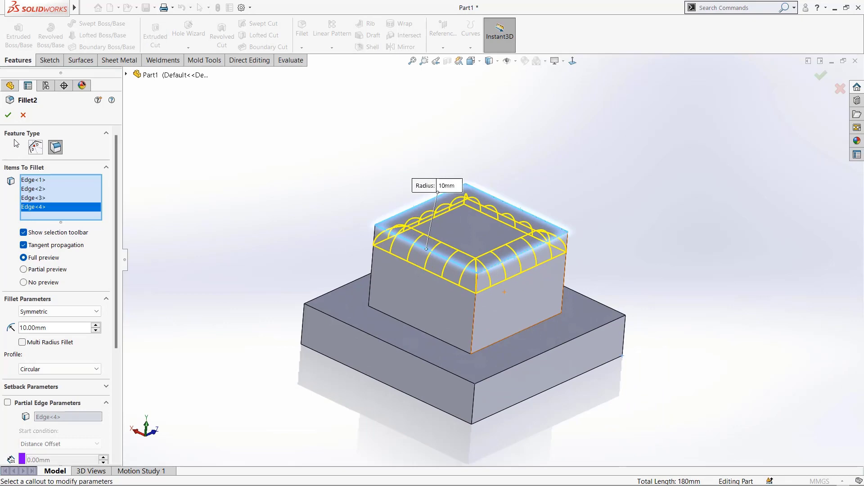
click(8, 116)
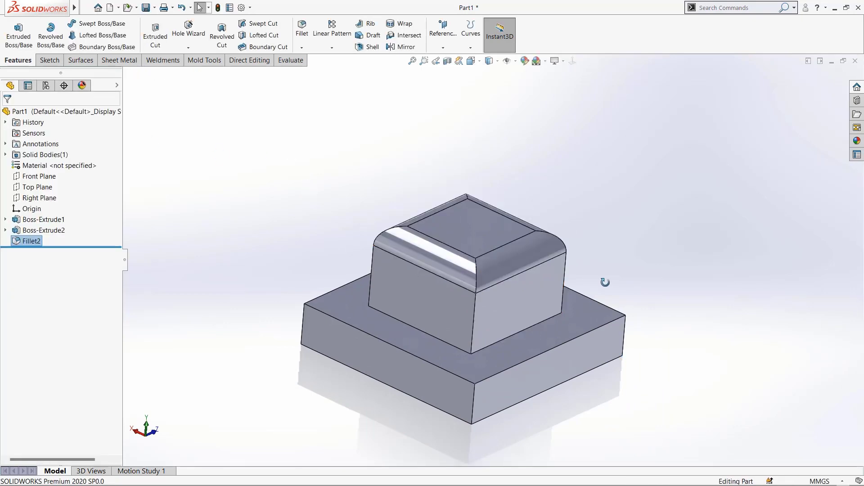
middle_drag(604, 282, 609, 347)
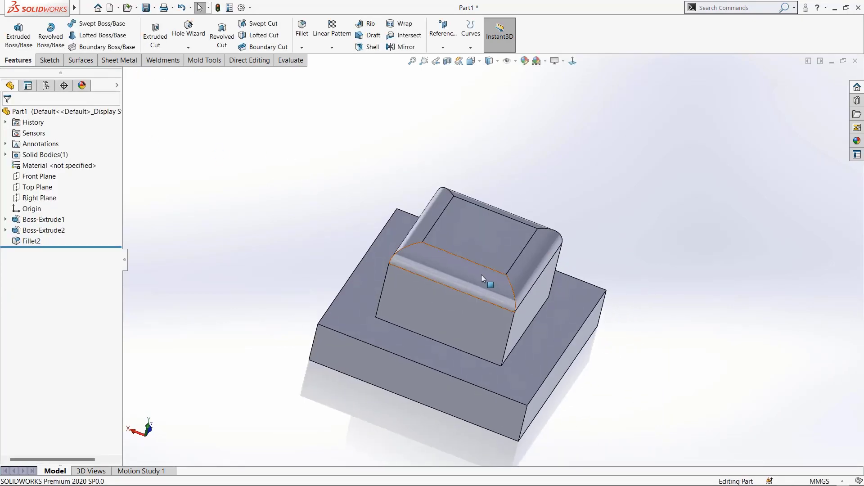
middle_drag(490, 285, 260, 246)
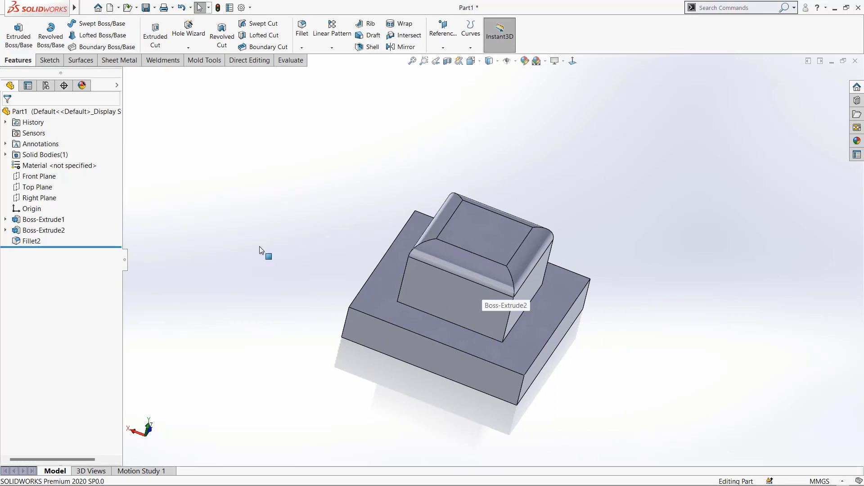
Edit the fillet again, clear its edge selections and fillet the upper block's whole top face instead
click(32, 240)
click(40, 214)
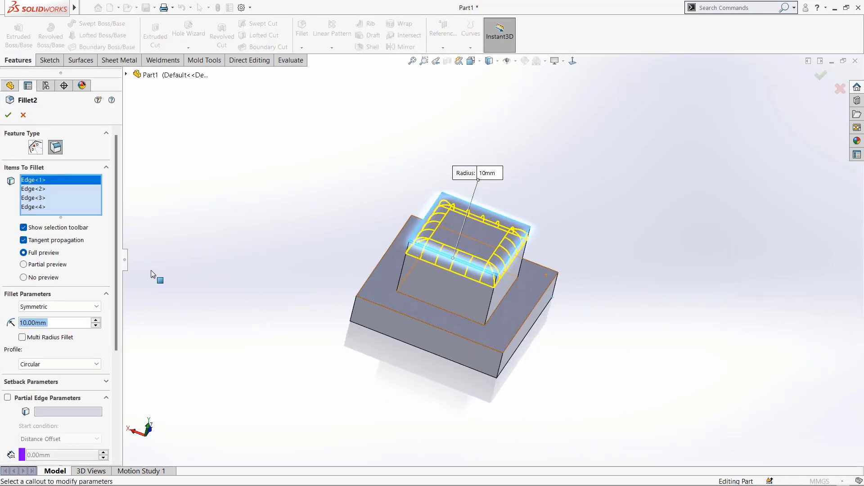
right_click(80, 199)
click(103, 207)
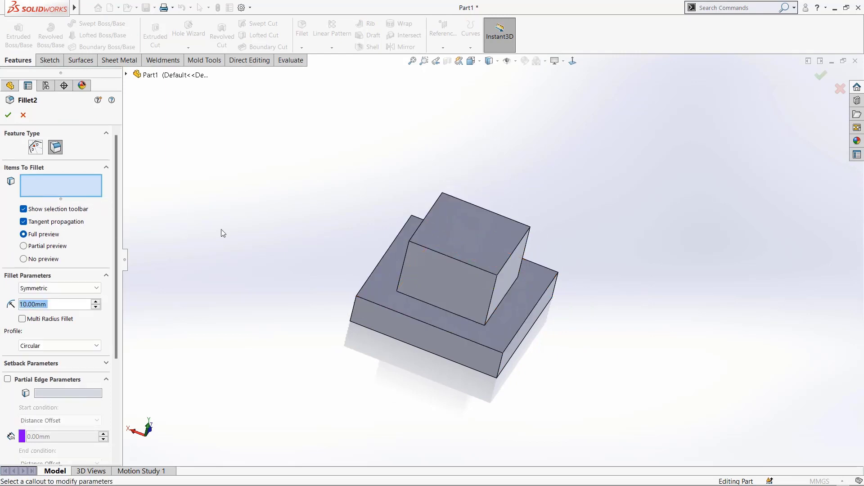
click(478, 228)
middle_drag(478, 281, 346, 311)
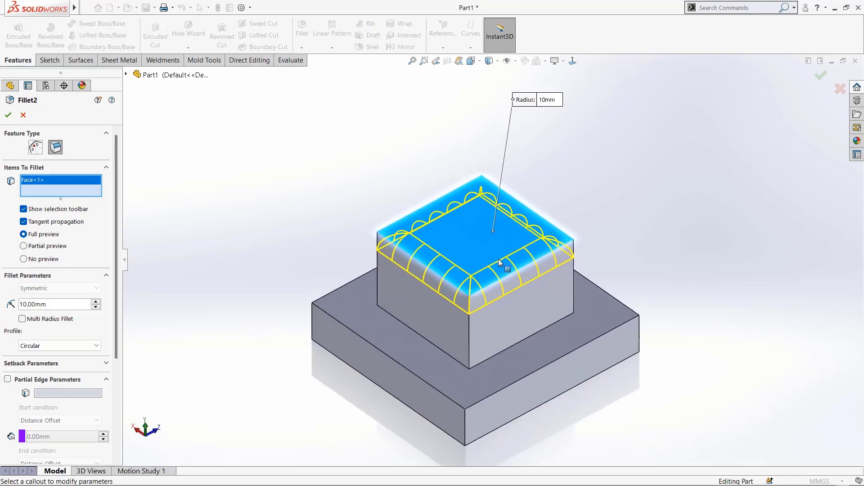
middle_drag(498, 258, 457, 275)
scroll(467, 269, up, 2)
middle_drag(491, 342, 469, 369)
click(8, 116)
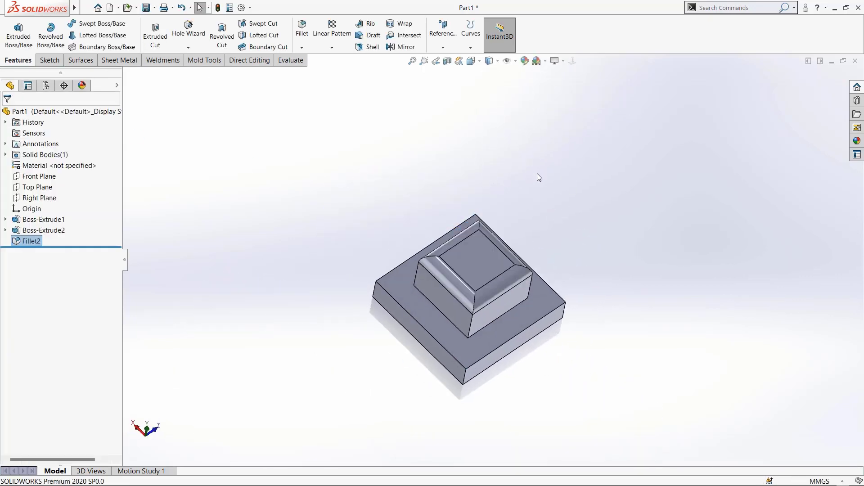
Extend the fillet with two opposite side faces of the upper block and one edge at its base
middle_drag(521, 247, 492, 255)
scroll(492, 253, down, 4)
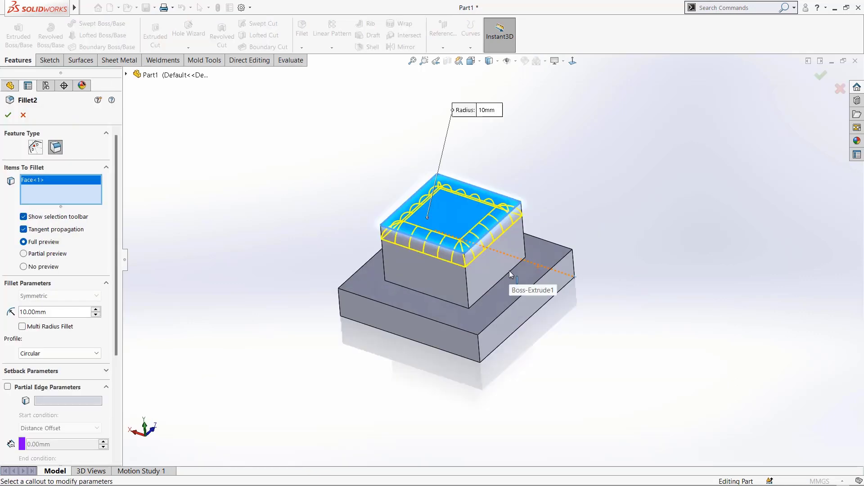
click(494, 263)
middle_drag(400, 300, 429, 244)
click(436, 293)
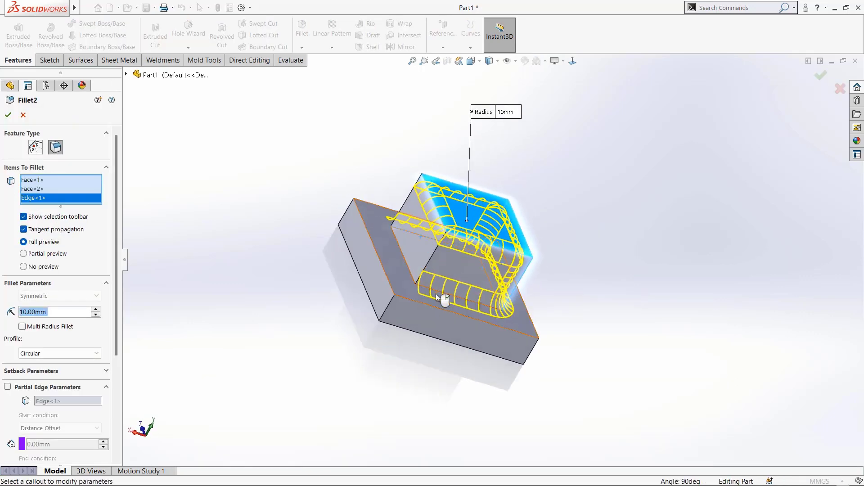
click(411, 249)
middle_drag(479, 295, 486, 310)
click(8, 115)
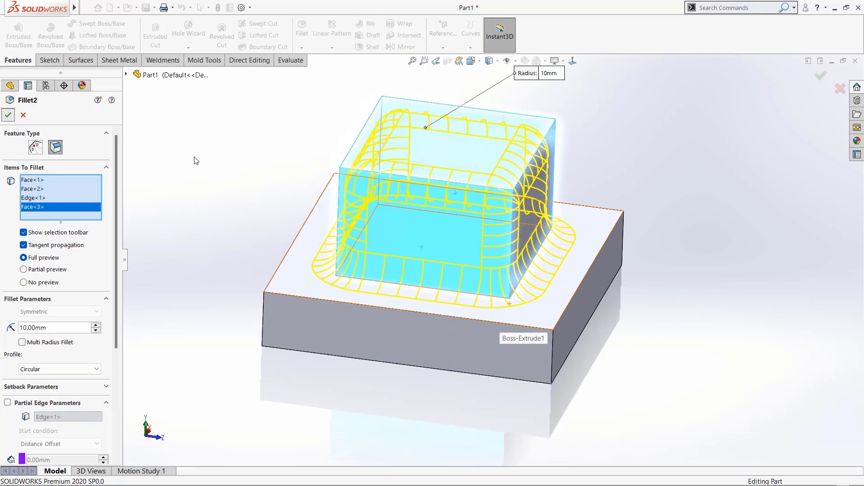
Examine the rounded top, vertical corners and base transition of the upper block from several angles
scroll(496, 342, down, 4)
middle_drag(436, 317, 450, 353)
scroll(480, 255, up, 3)
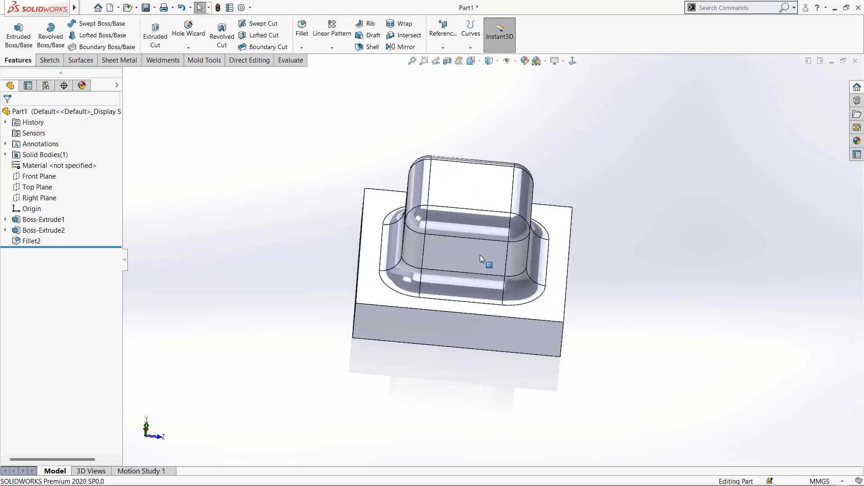
middle_drag(480, 255, 468, 297)
scroll(515, 271, down, 2)
scroll(456, 252, up, 2)
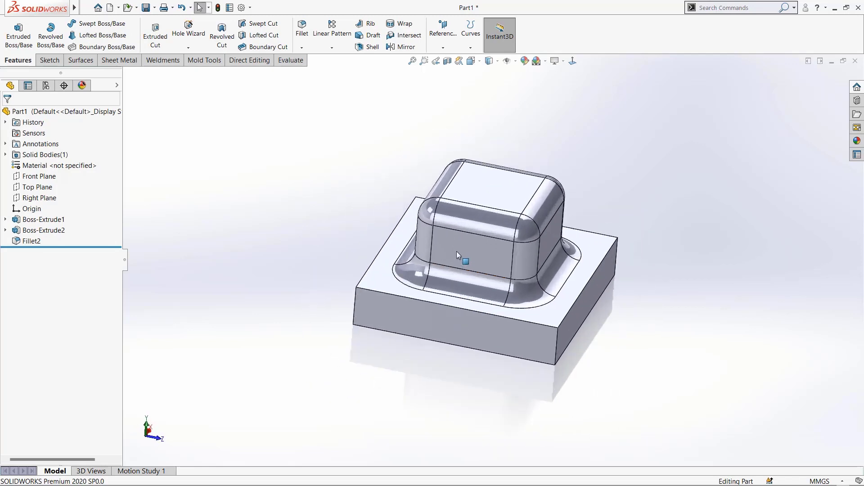
middle_drag(465, 265, 531, 278)
scroll(493, 265, down, 4)
scroll(532, 273, down, 3)
scroll(496, 303, up, 3)
middle_drag(490, 297, 461, 293)
scroll(502, 262, down, 2)
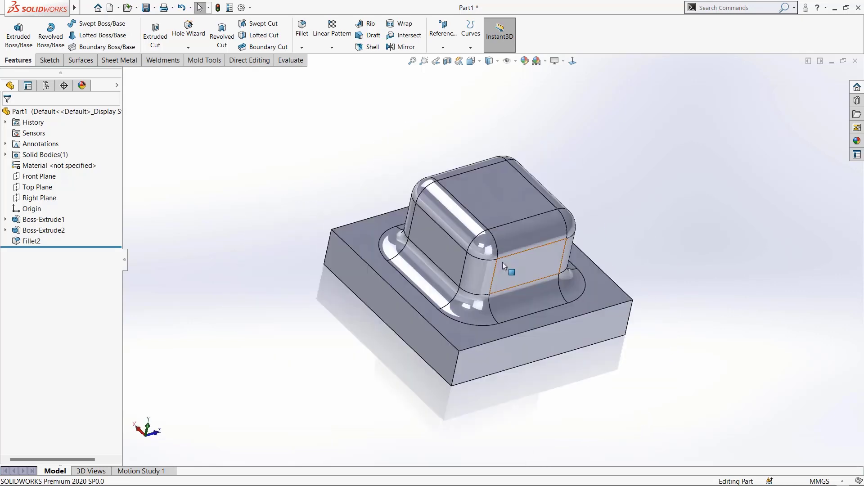
scroll(501, 239, down, 1)
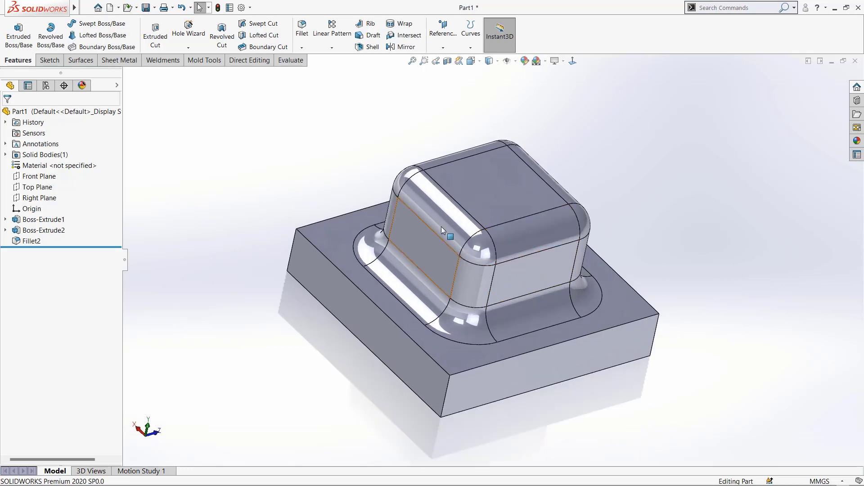
Edit the existing fillet, clear all its selections and fillet two adjacent top edges of the upper block instead
middle_drag(540, 355, 539, 333)
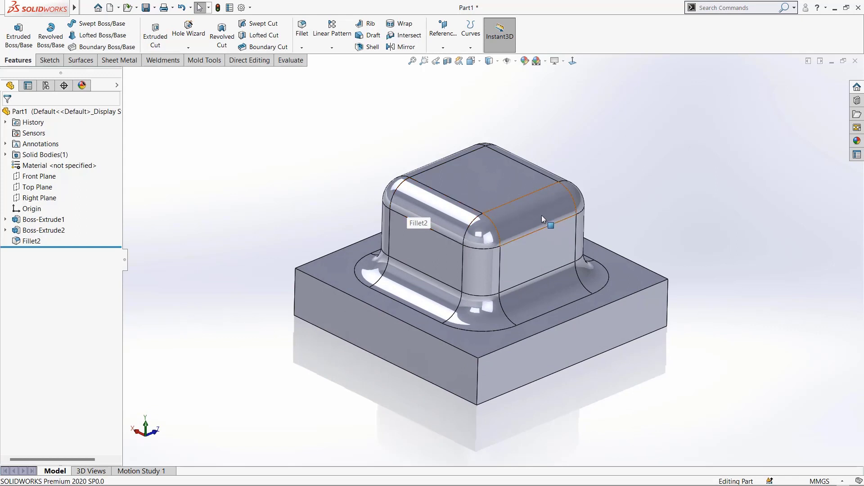
middle_drag(494, 298, 509, 323)
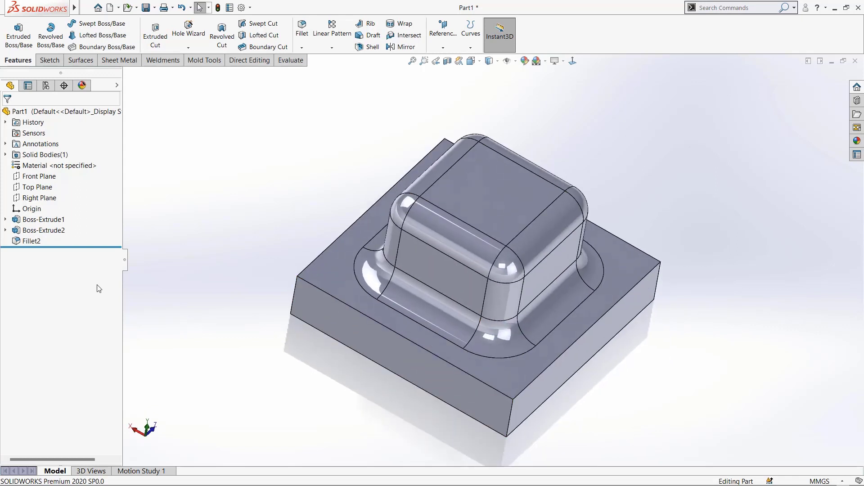
click(31, 241)
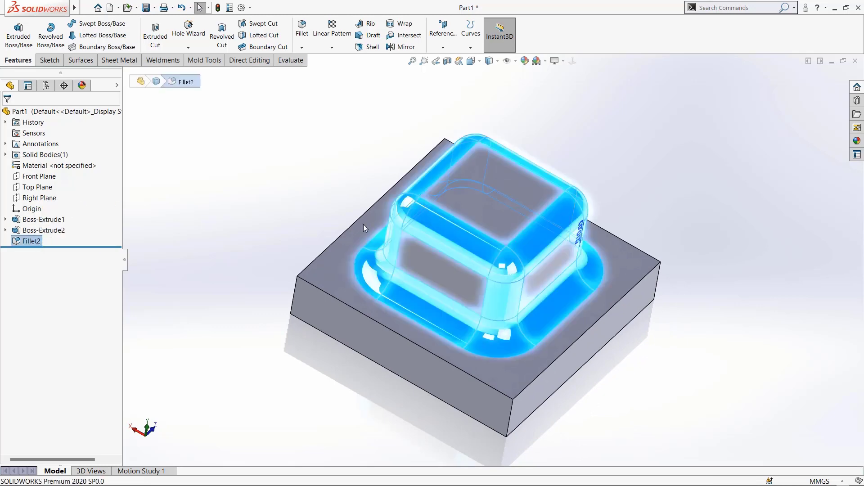
click(374, 277)
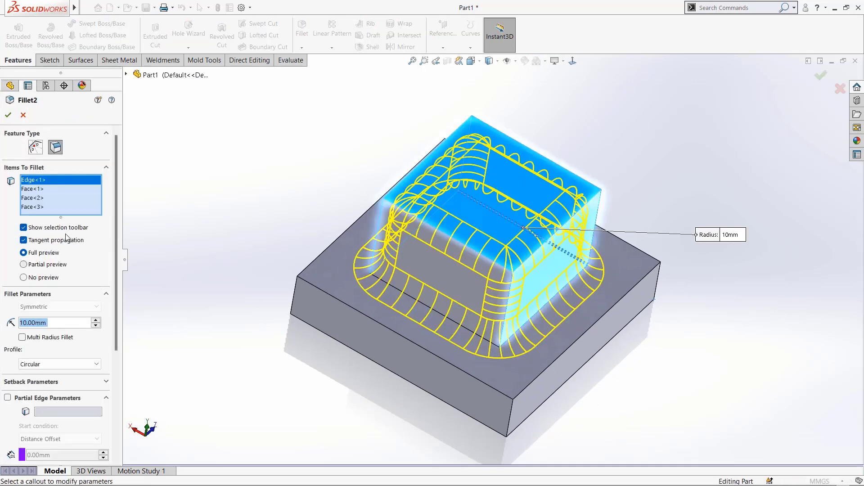
right_click(78, 212)
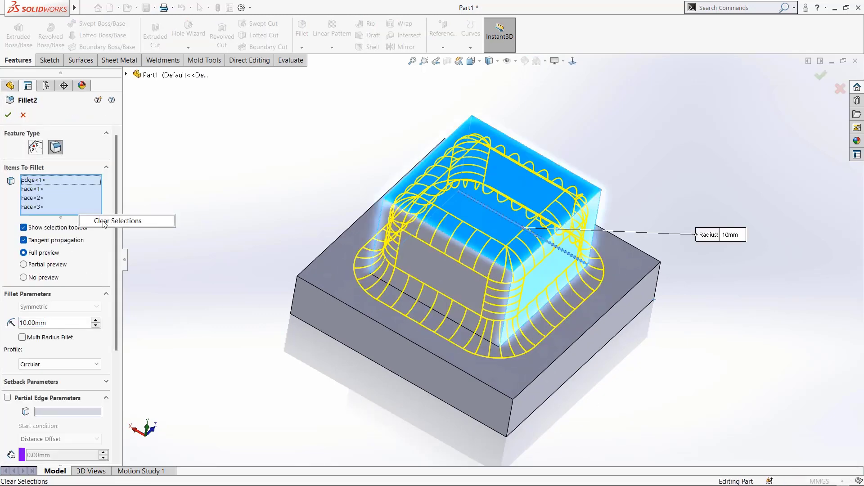
click(100, 220)
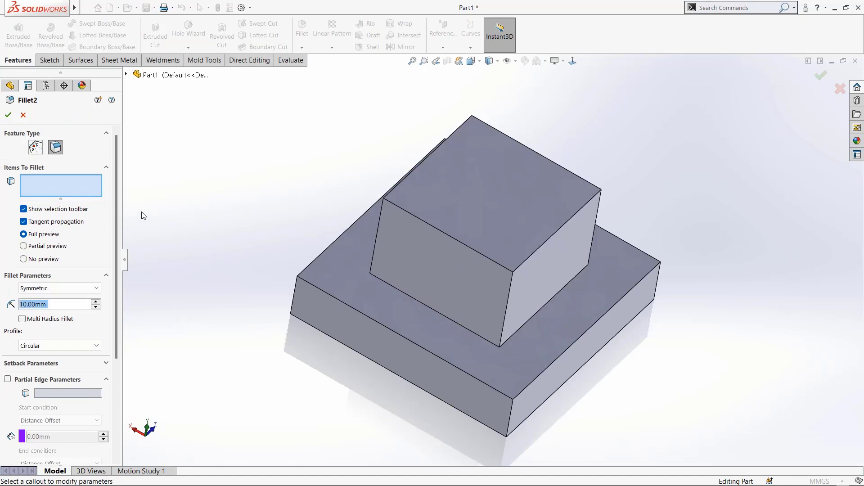
click(430, 228)
middle_drag(508, 268, 538, 277)
click(557, 232)
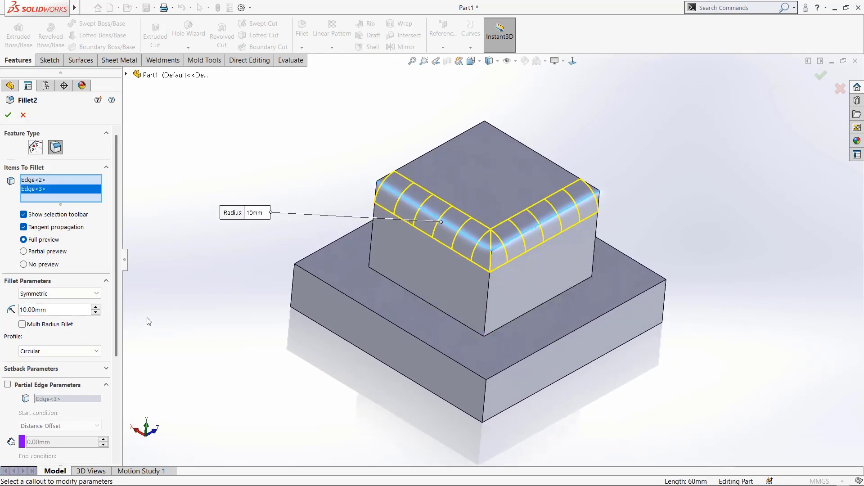
Make the two-edge fillet asymmetric with a first radius of 5 mm and accept it
click(40, 293)
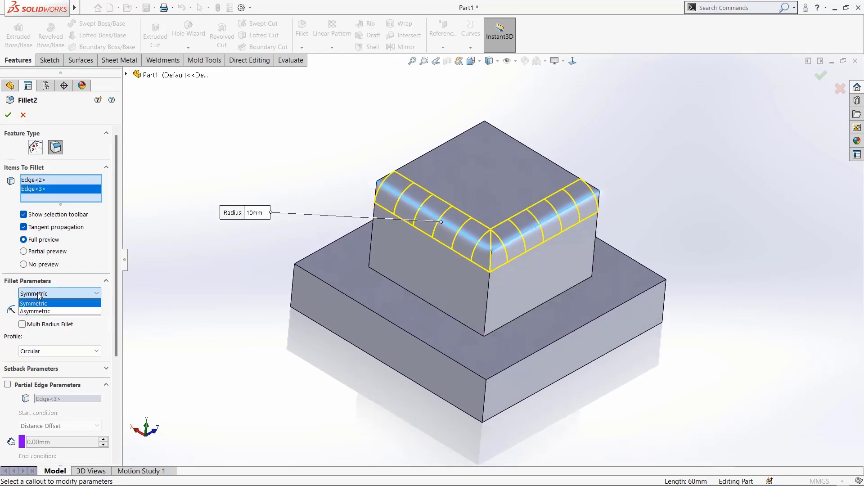
click(51, 311)
middle_drag(383, 273, 378, 247)
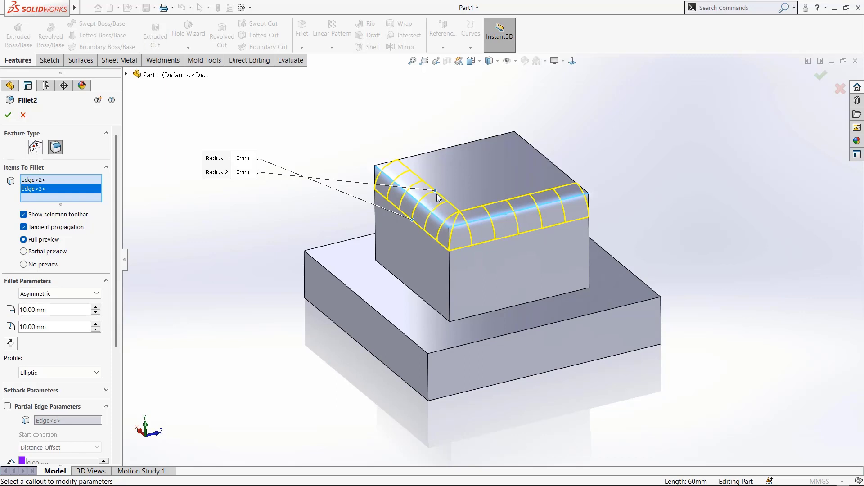
double_click(39, 311)
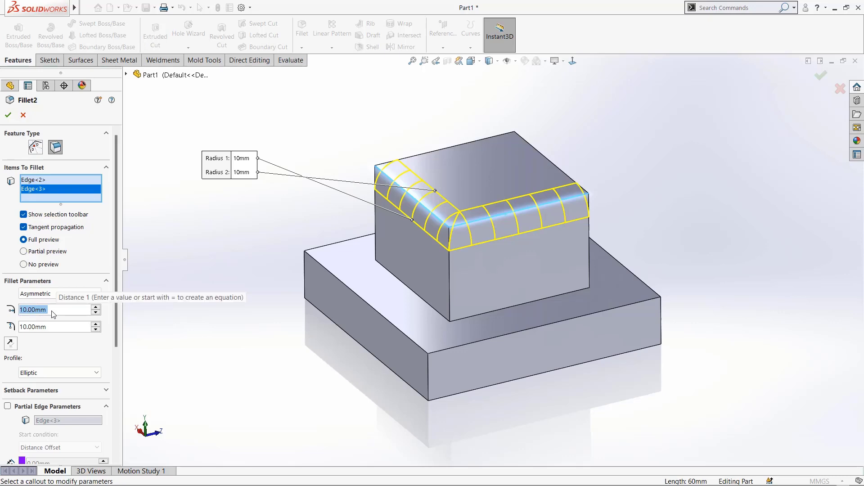
text(5)
key(Return)
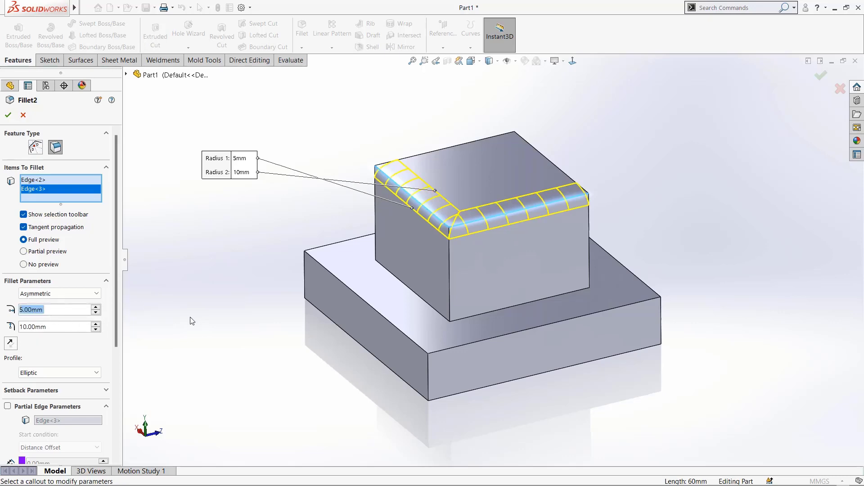
scroll(423, 214, down, 4)
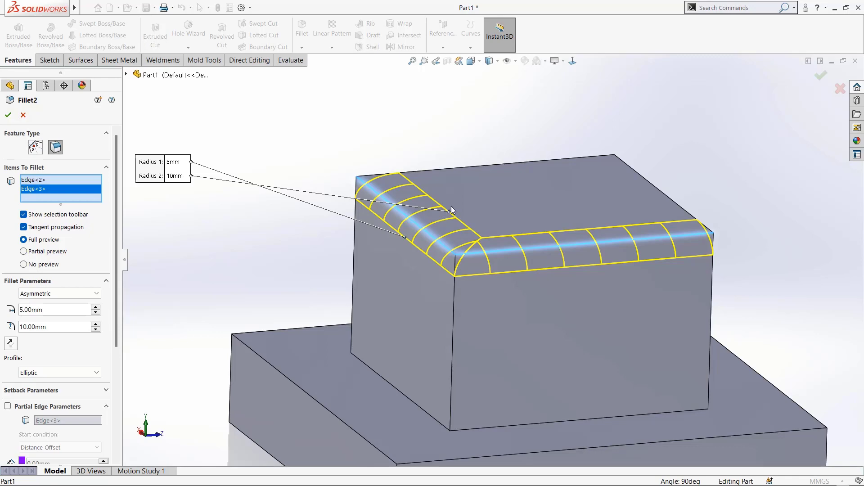
scroll(451, 223, up, 3)
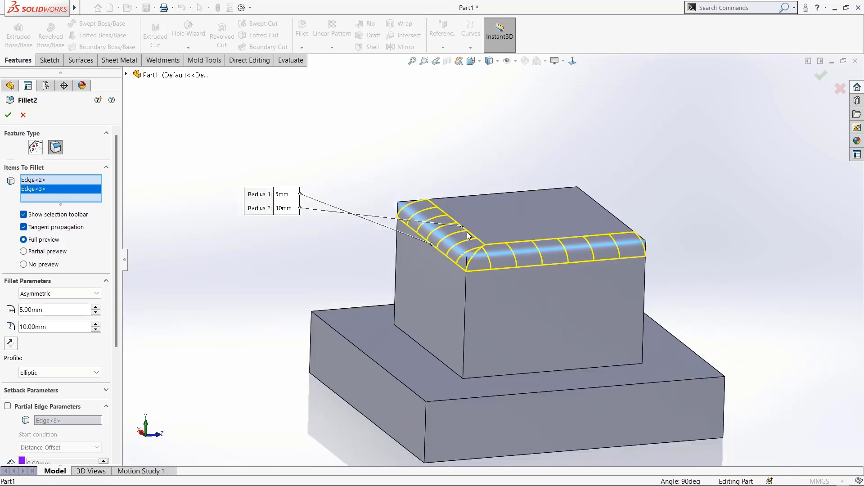
middle_drag(478, 270, 397, 288)
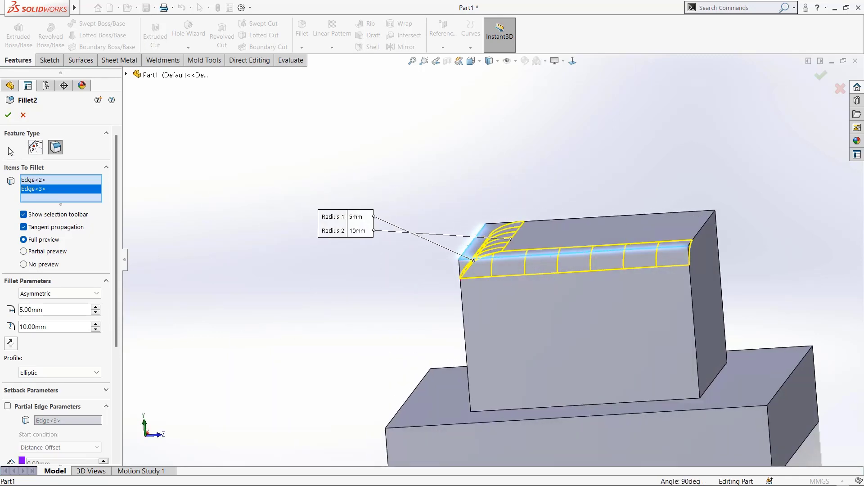
click(8, 116)
Edit the fillet again, return it to symmetric and enable Multi Radius Fillet
scroll(472, 288, up, 2)
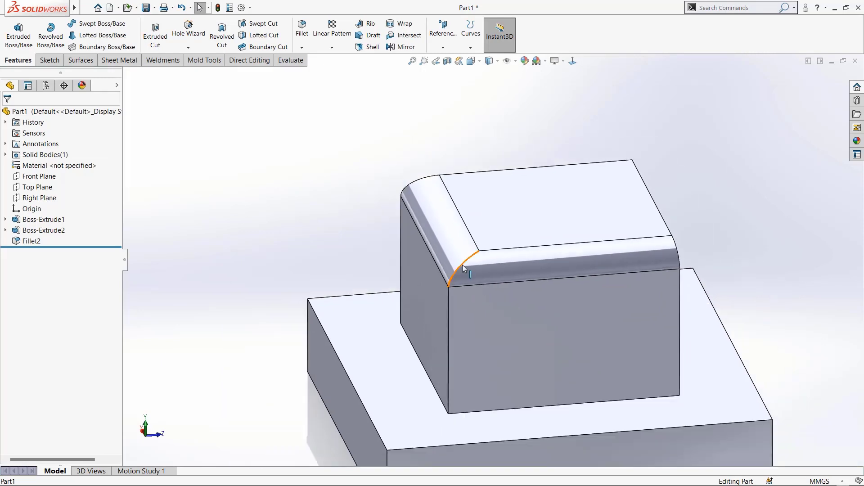
scroll(538, 287, down, 4)
middle_drag(538, 287, 501, 296)
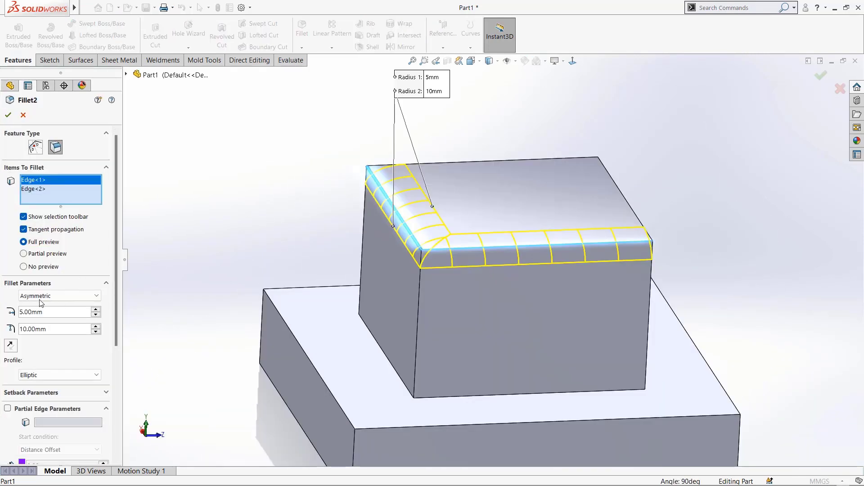
click(34, 297)
click(39, 305)
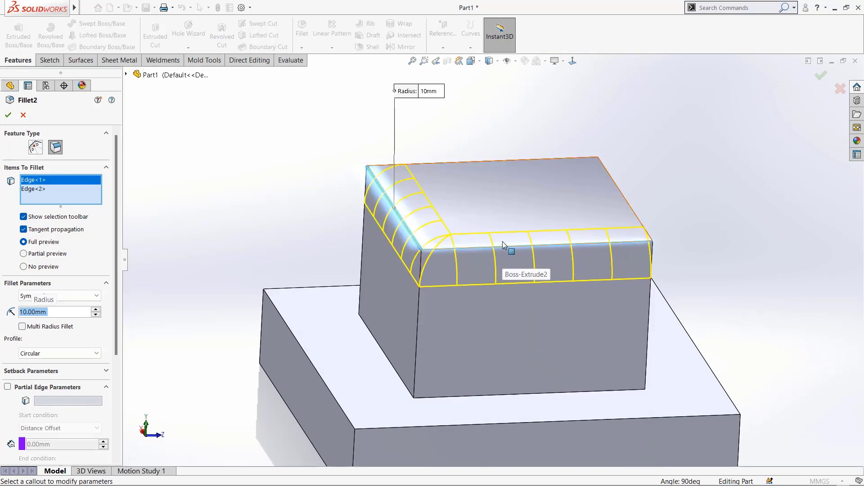
click(22, 326)
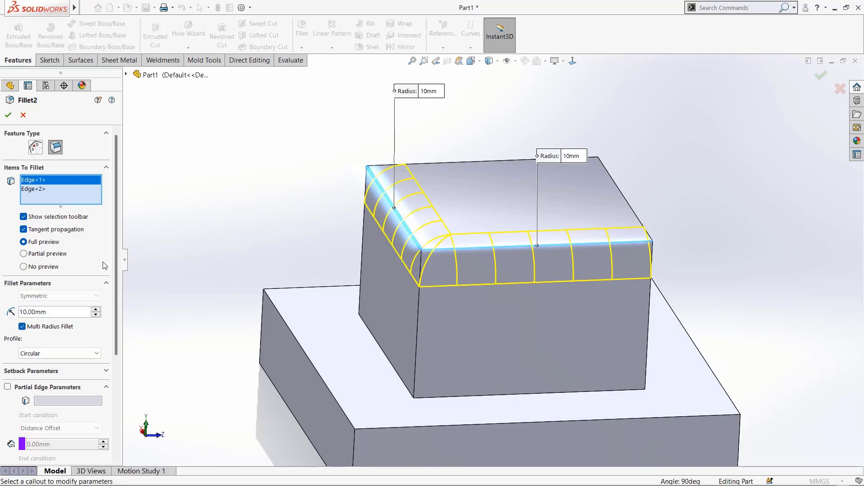
scroll(117, 237, down, 1)
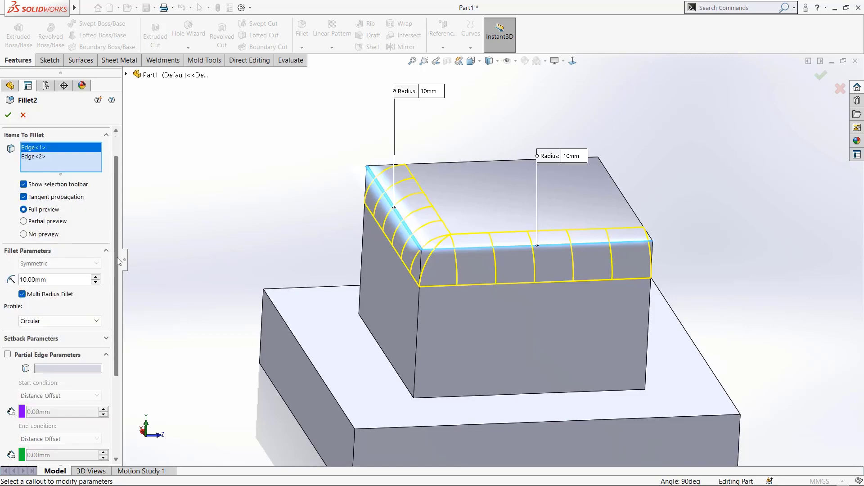
Give the first top edge an 8 mm radius and the adjacent edge a 12 mm radius, then accept the fillet
click(436, 92)
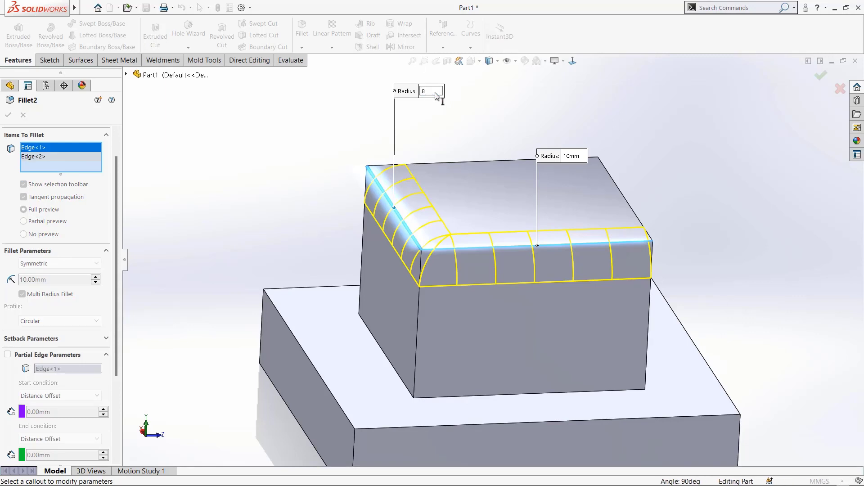
text(8)
key(Return)
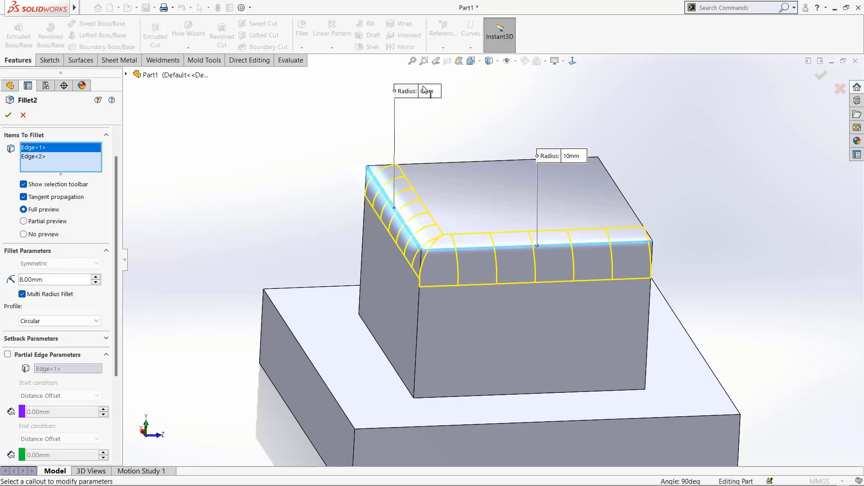
click(579, 163)
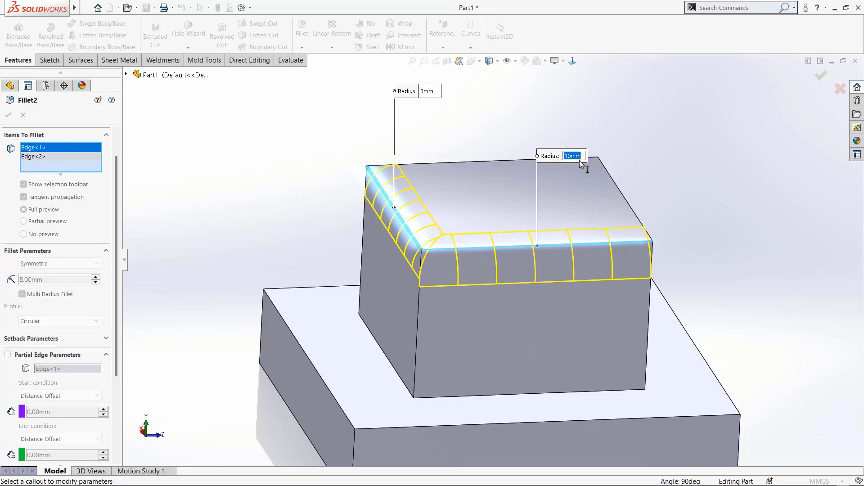
key(Return)
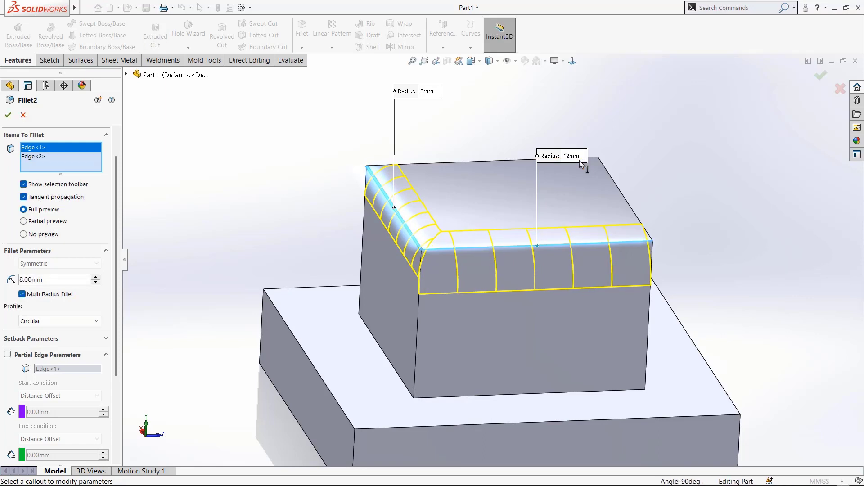
mouse_move(540, 270)
middle_down()
mouse_move(514, 246)
mouse_move(466, 269)
mouse_move(480, 297)
mouse_move(495, 303)
mouse_move(538, 283)
mouse_move(549, 295)
mouse_move(504, 249)
mouse_move(544, 288)
mouse_move(549, 278)
middle_up()
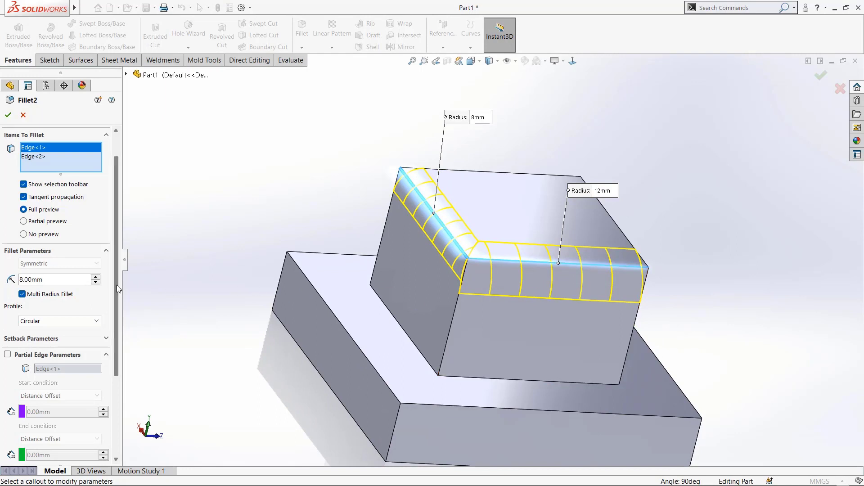
click(9, 116)
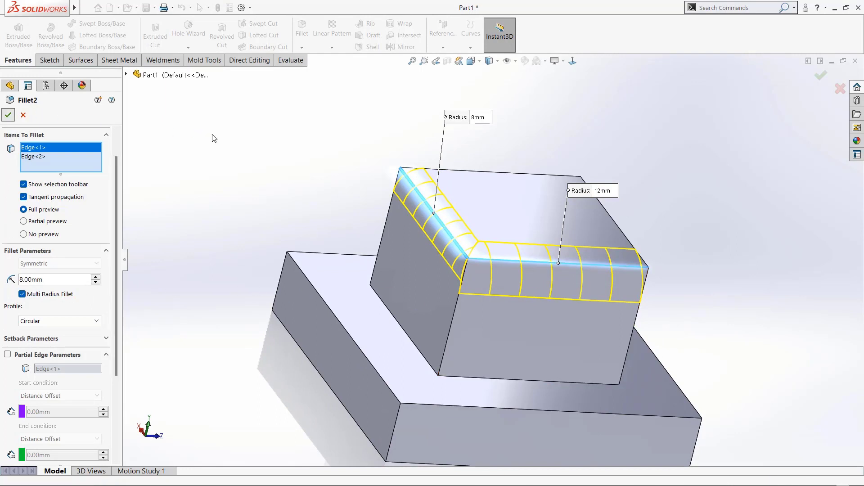
Edit the multi-radius fillet to include the remaining two top edges of the upper block
middle_drag(496, 277, 534, 259)
scroll(410, 245, down, 5)
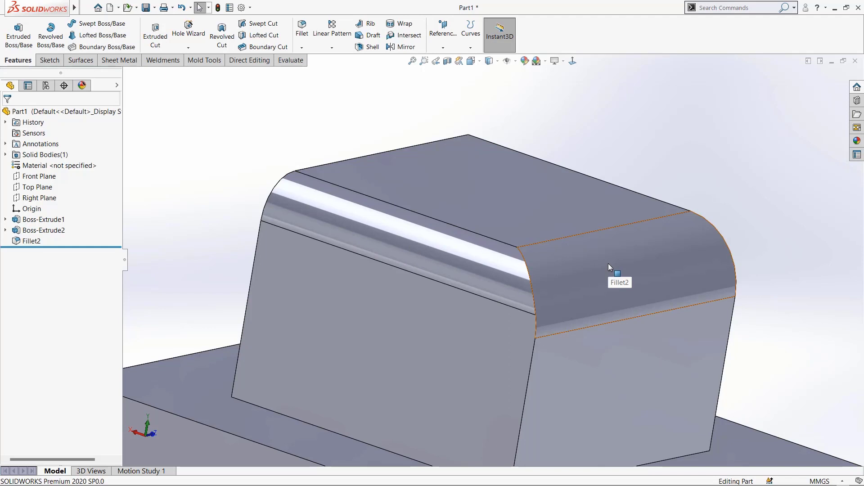
scroll(588, 274, up, 2)
click(31, 241)
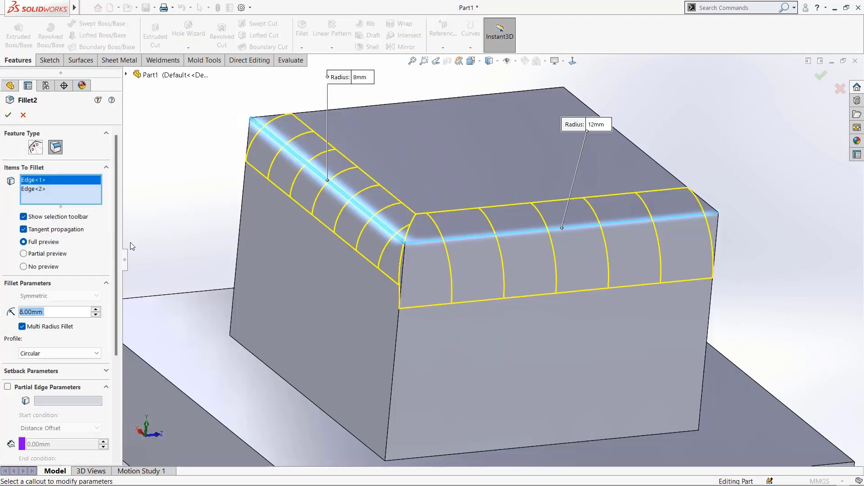
middle_drag(166, 292, 422, 292)
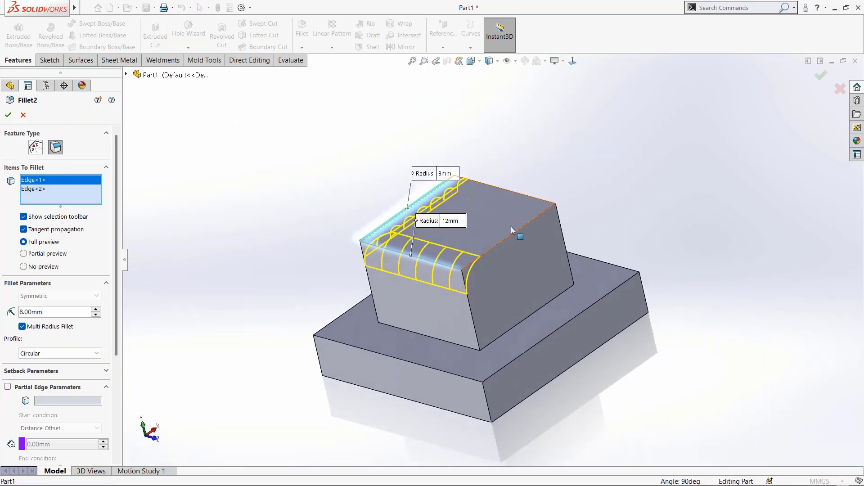
click(549, 234)
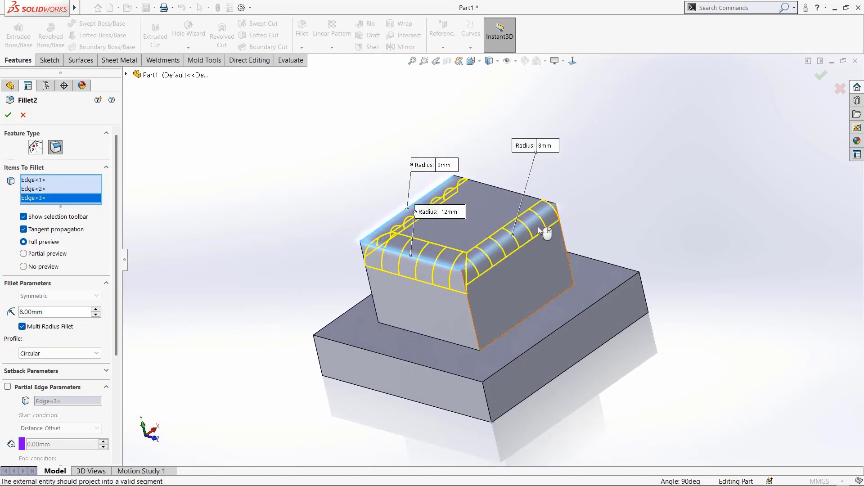
middle_drag(498, 270, 513, 193)
click(522, 285)
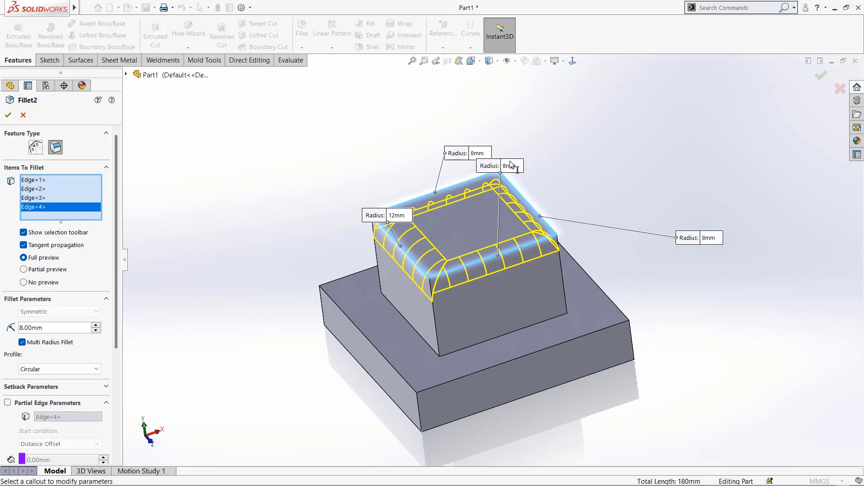
Set the edge opposite the first 8 mm edge to 20 mm and the edge opposite the 12 mm one to 5 mm, and accept
click(511, 166)
text(20)
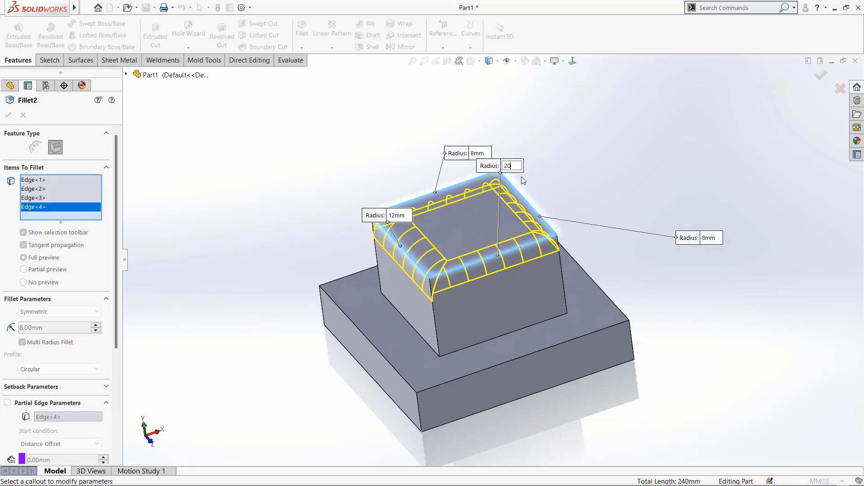
key(Return)
middle_drag(586, 293, 554, 277)
click(688, 243)
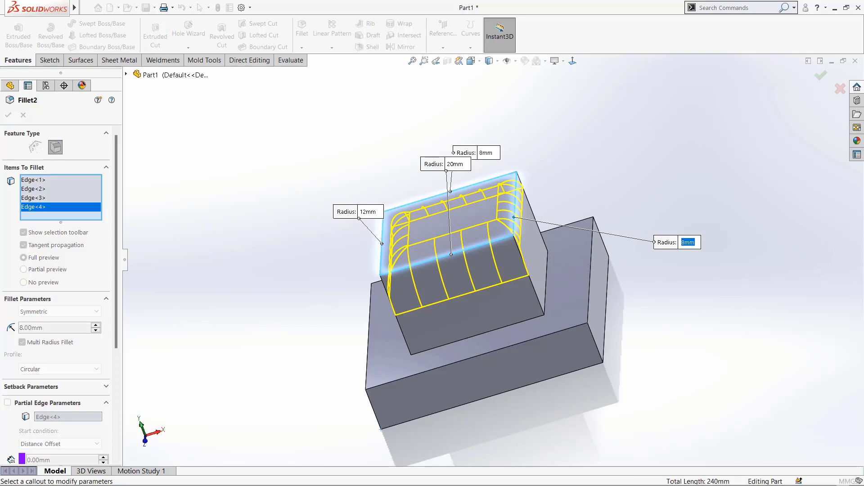
text(5)
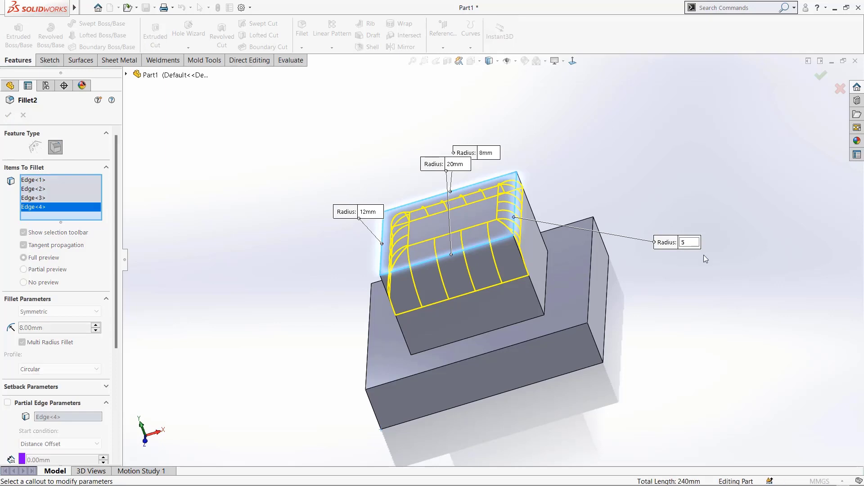
key(Return)
middle_drag(610, 258, 537, 252)
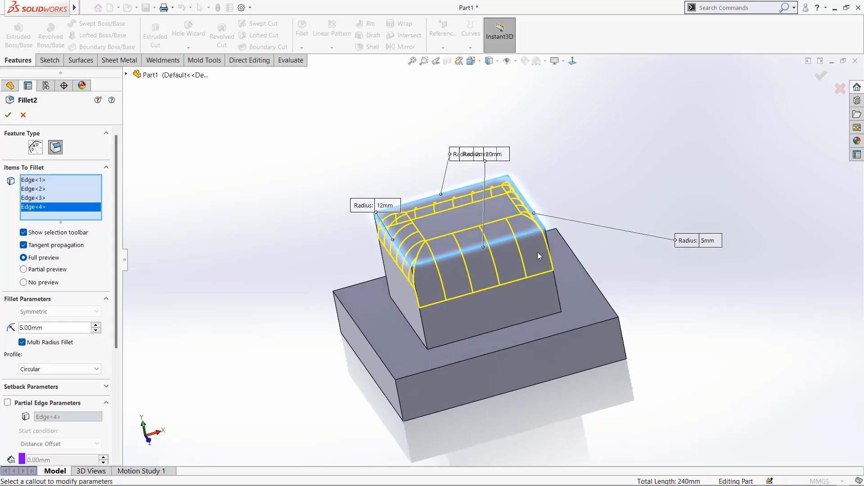
click(10, 116)
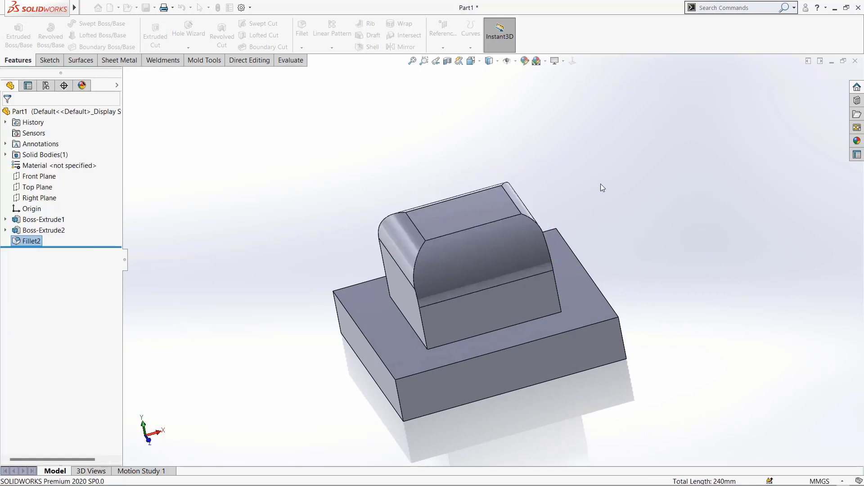
Edit the multi-radius fillet again, clear its selected edges and expand the Setback Parameters
middle_drag(547, 239, 447, 262)
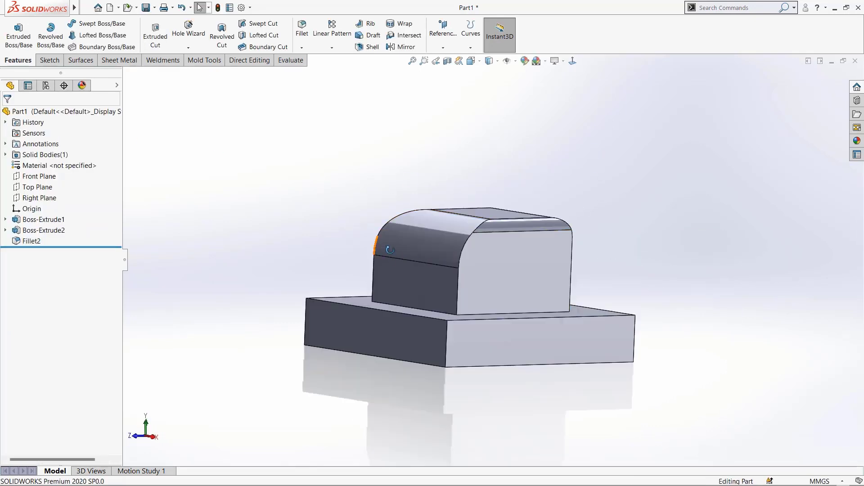
middle_drag(384, 243, 344, 401)
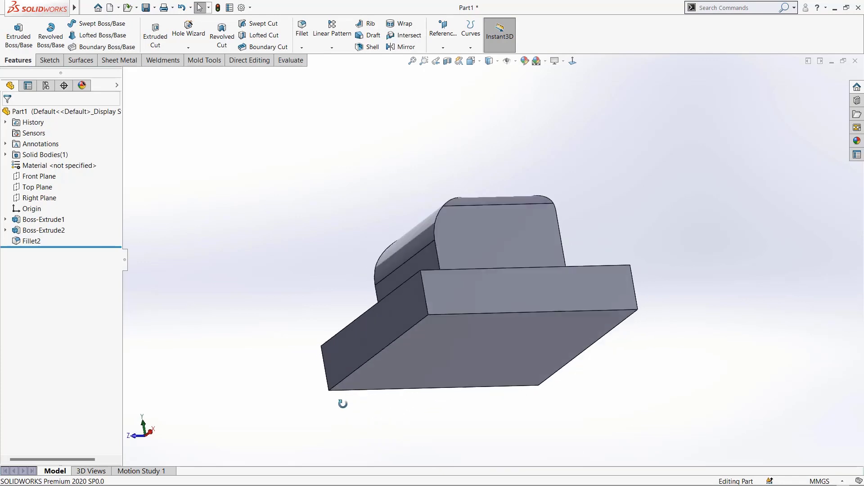
double_click(31, 241)
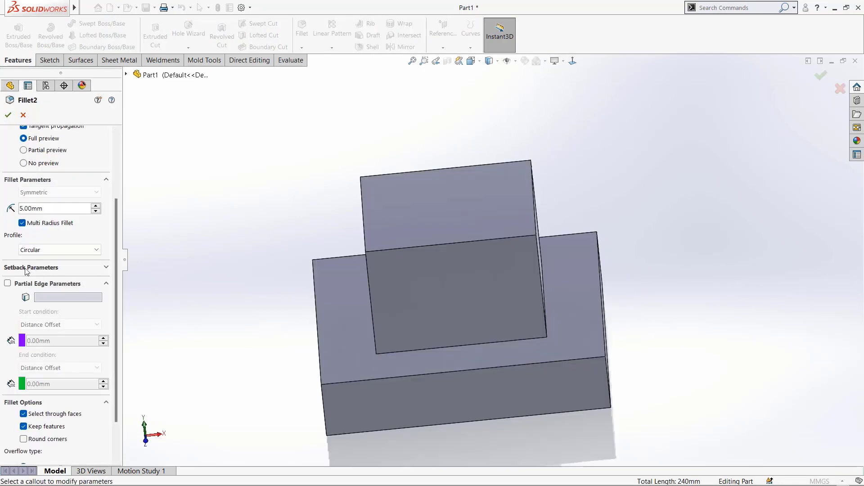
click(63, 268)
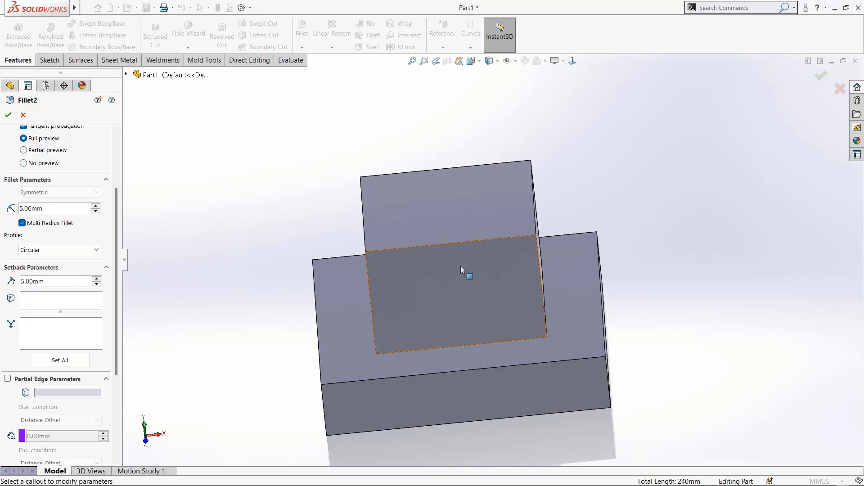
Set the fillet radius to 10 mm with Multi Radius Fillet kept enabled
middle_drag(435, 270, 477, 266)
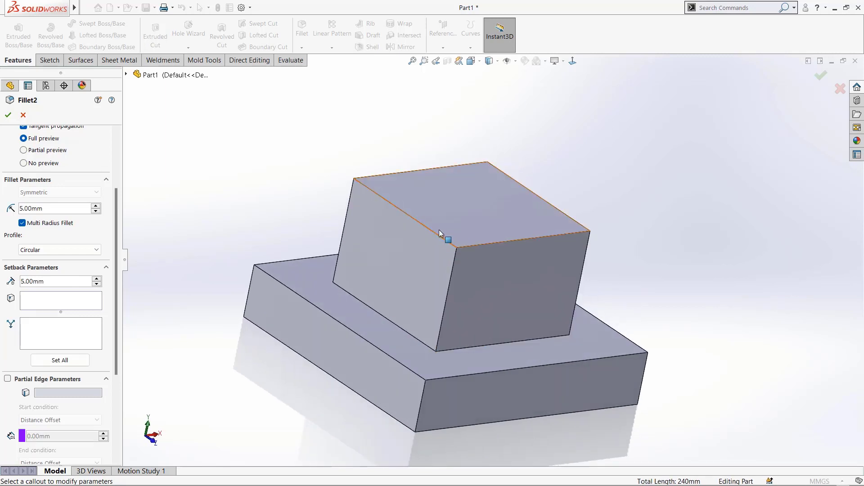
scroll(80, 210, up, 3)
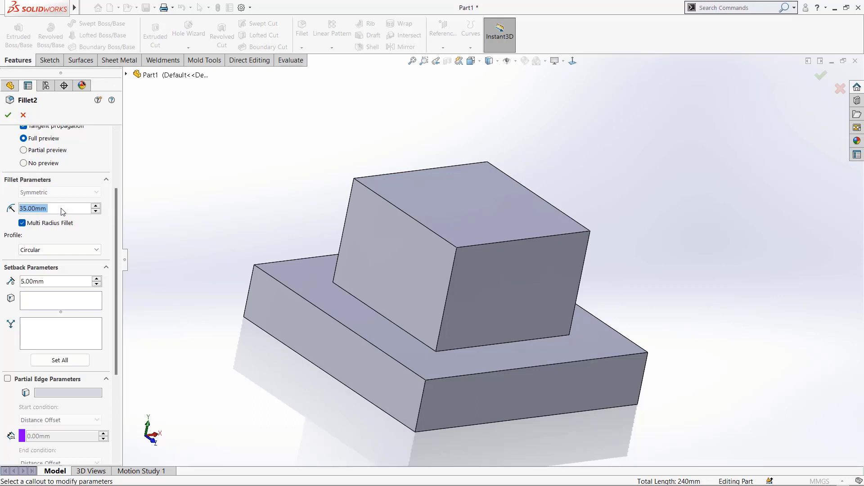
scroll(62, 212, down, 1)
scroll(72, 214, up, 1)
text(10)
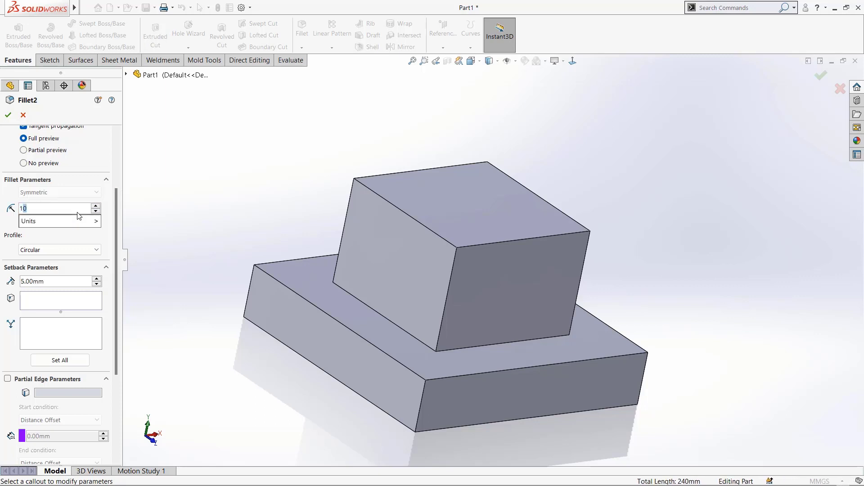
key(Return)
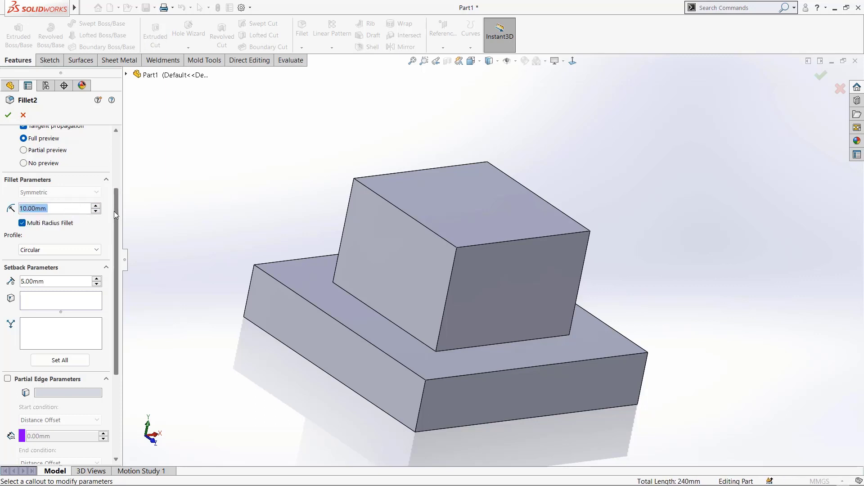
Fillet two adjacent top edges of the upper block and the vertical edge meeting them at the corner, then accept
drag(115, 212, 104, 156)
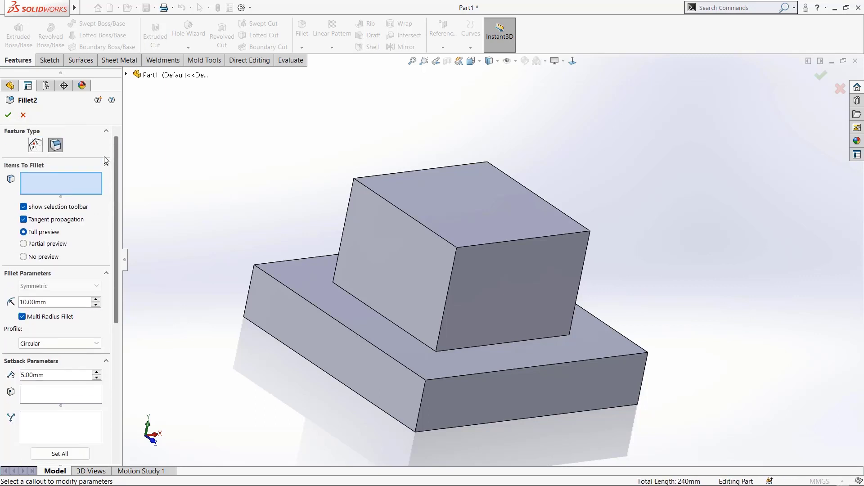
click(387, 197)
click(426, 197)
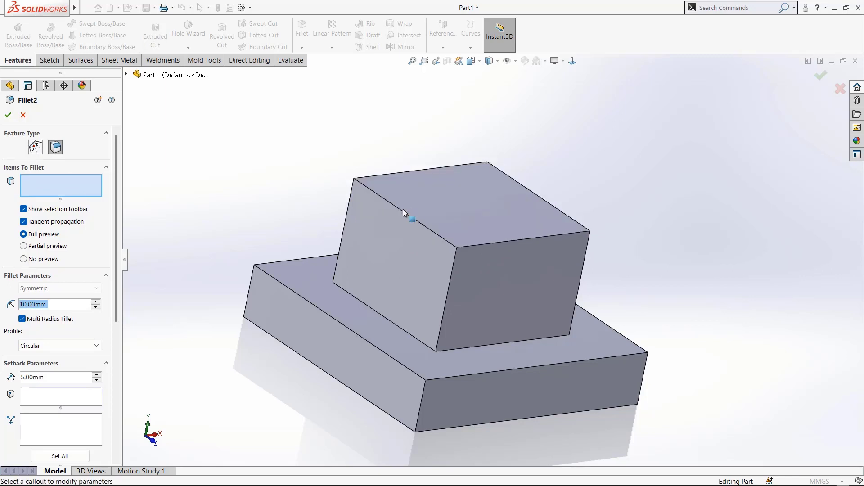
click(403, 210)
click(500, 242)
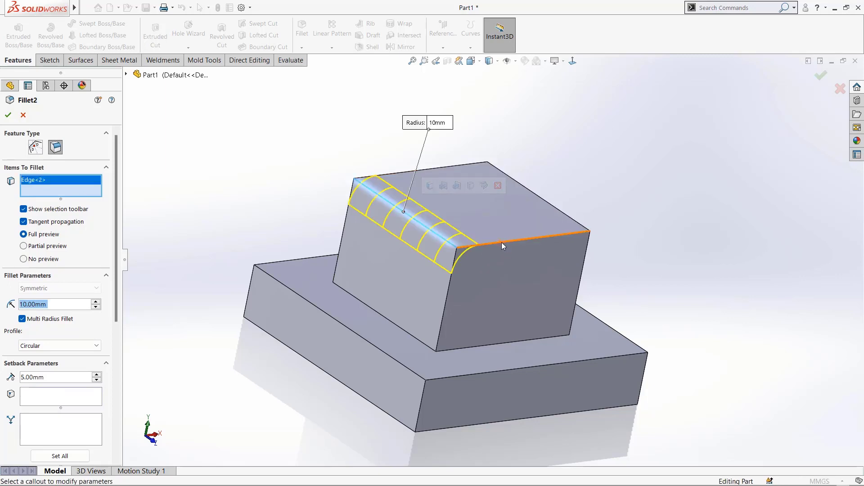
click(446, 296)
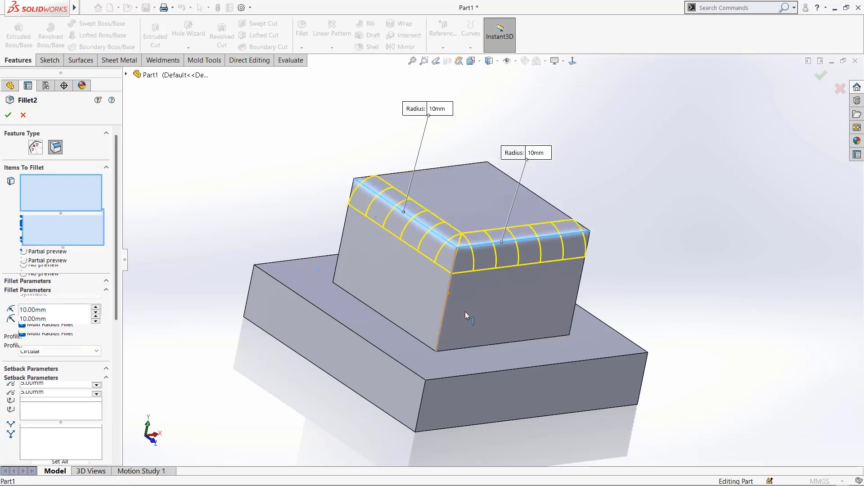
scroll(430, 269, down, 5)
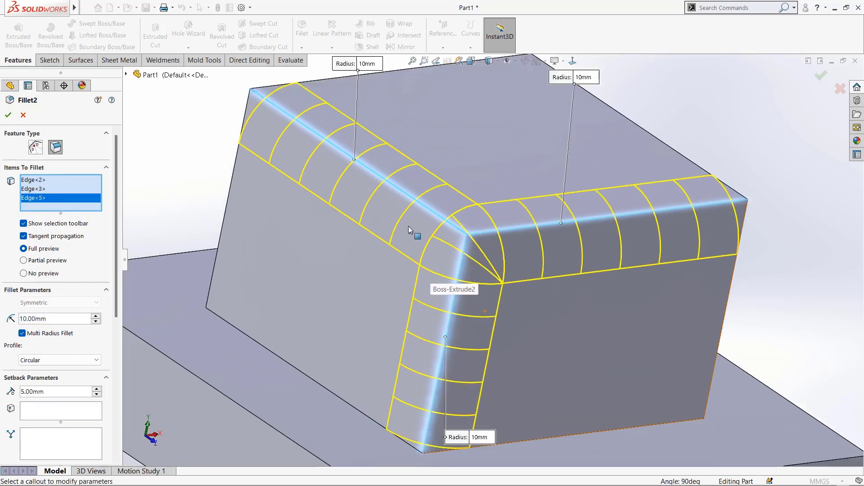
scroll(496, 292, up, 3)
middle_drag(480, 293, 445, 296)
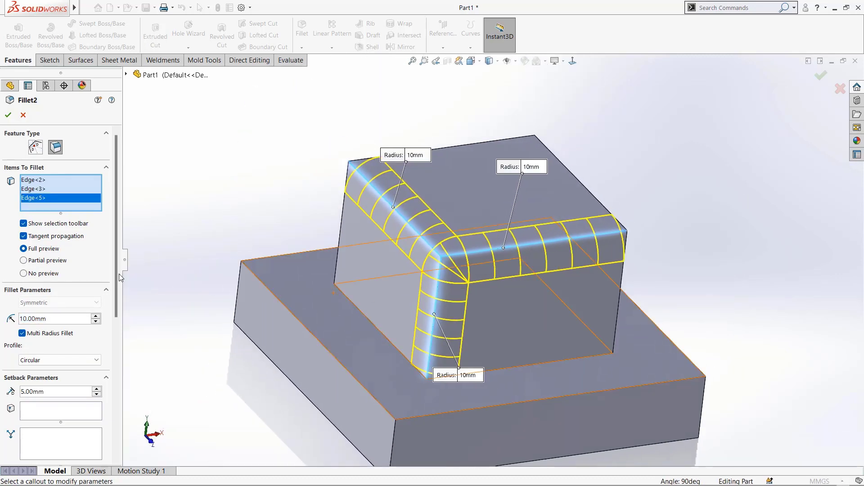
click(8, 115)
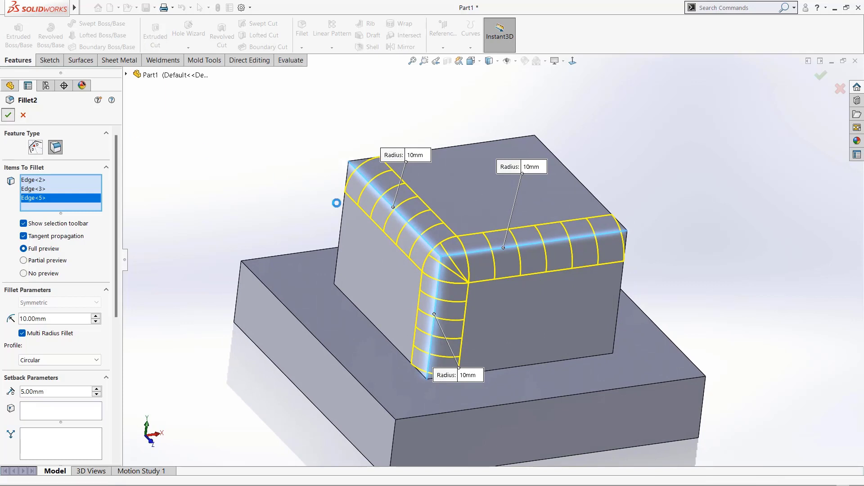
Edit the fillet to add 10 mm setbacks at the corner vertex shared by the three edges, and accept
scroll(490, 299, down, 1)
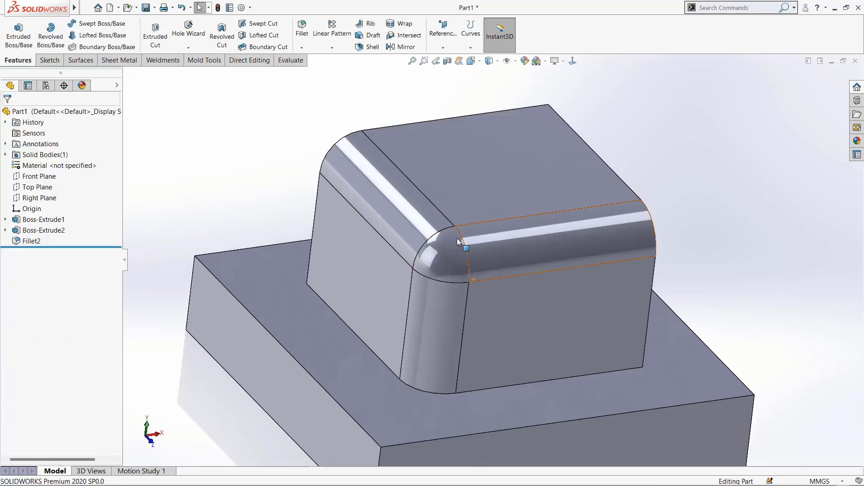
scroll(497, 262, up, 2)
scroll(460, 319, up, 1)
scroll(458, 297, down, 1)
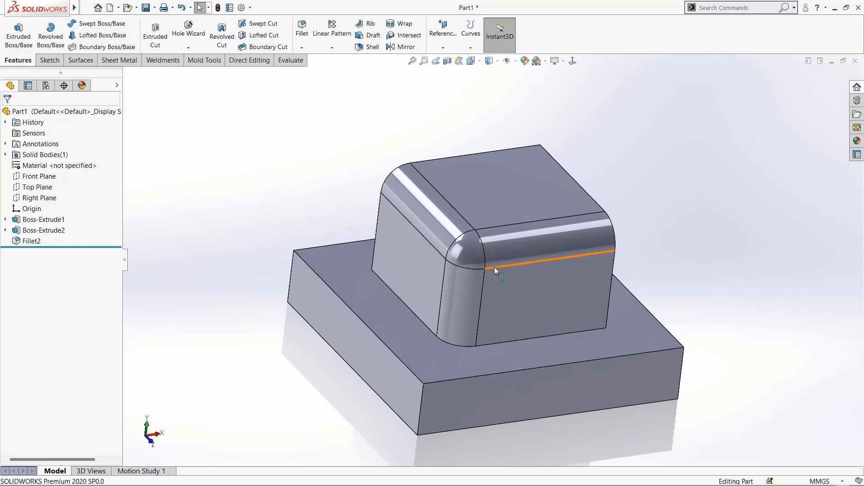
click(31, 241)
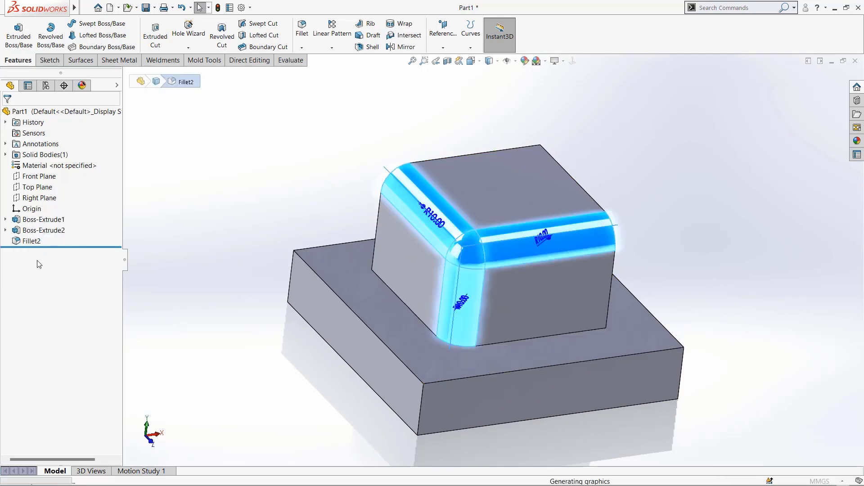
drag(116, 173, 118, 227)
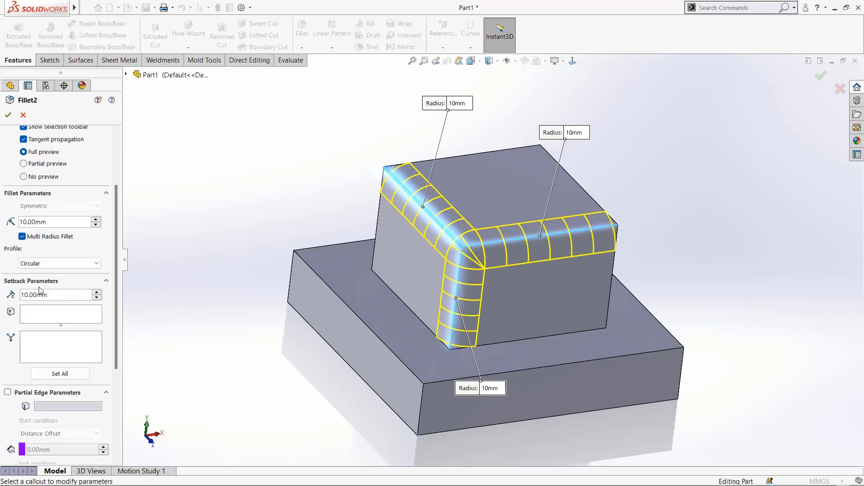
click(47, 318)
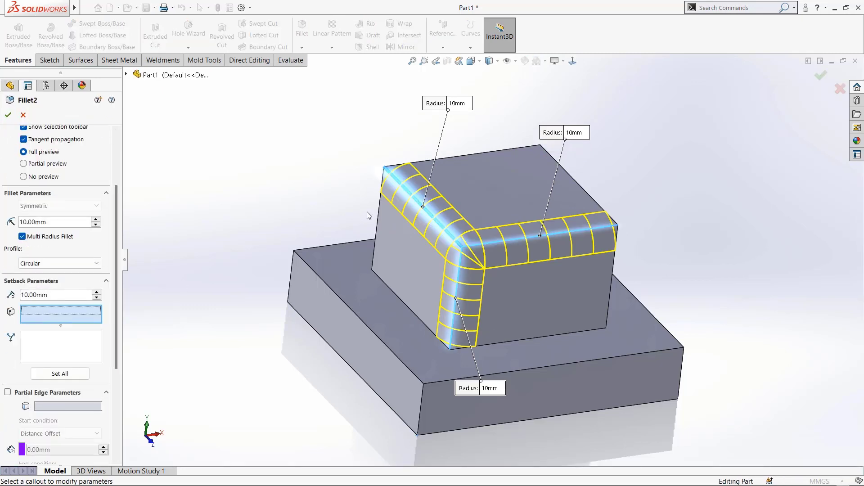
click(462, 247)
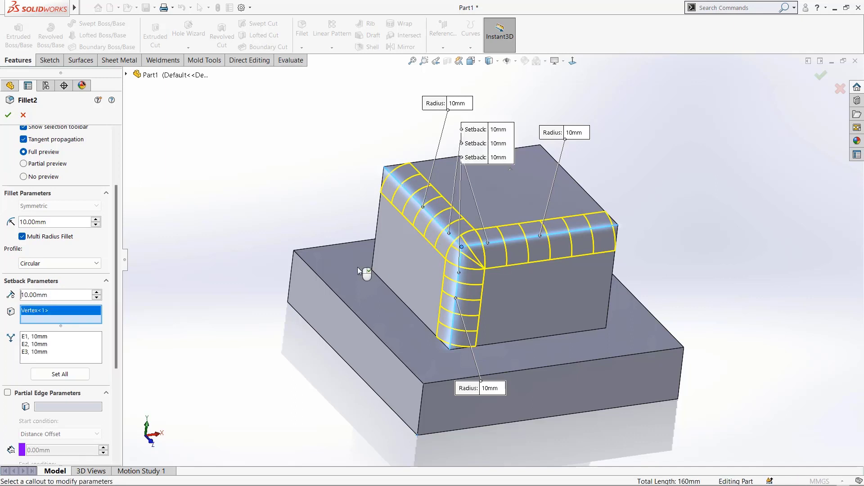
middle_drag(518, 264, 536, 265)
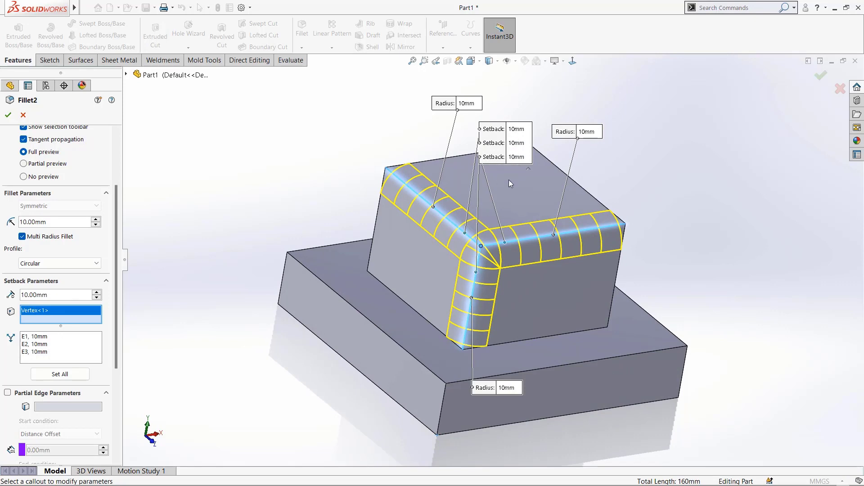
click(8, 115)
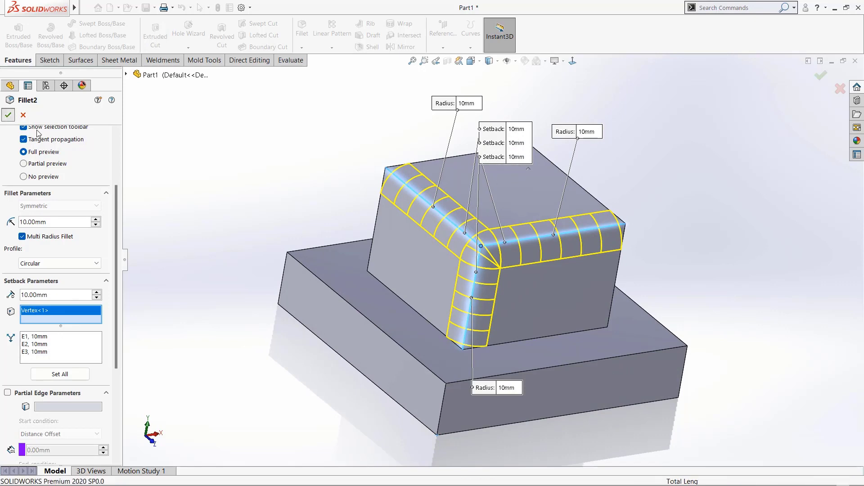
Edit the fillet again and set the corner's setback distance along edge E1 to 5 mm
scroll(494, 252, down, 5)
middle_drag(494, 252, 488, 292)
scroll(481, 262, up, 2)
scroll(480, 260, down, 3)
middle_drag(480, 261, 421, 232)
scroll(480, 313, up, 4)
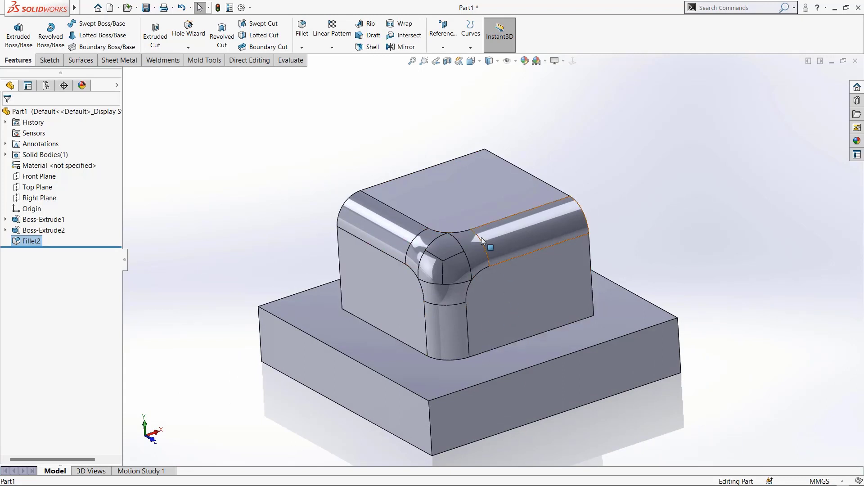
click(29, 242)
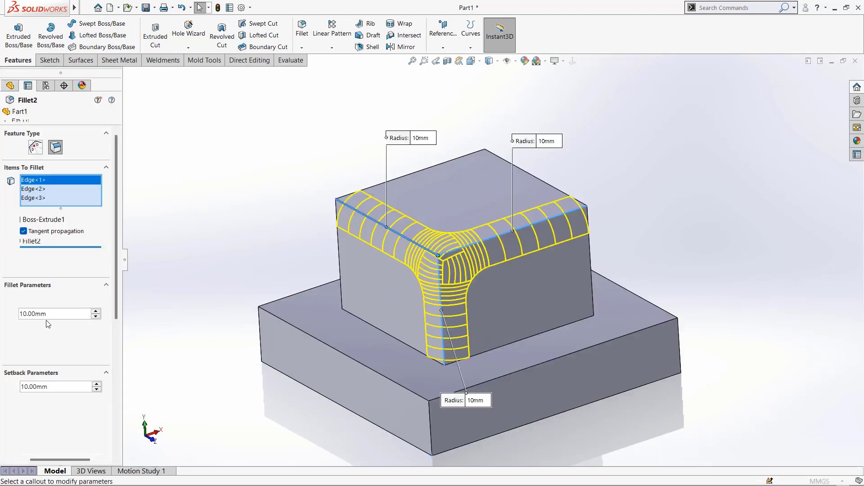
click(51, 427)
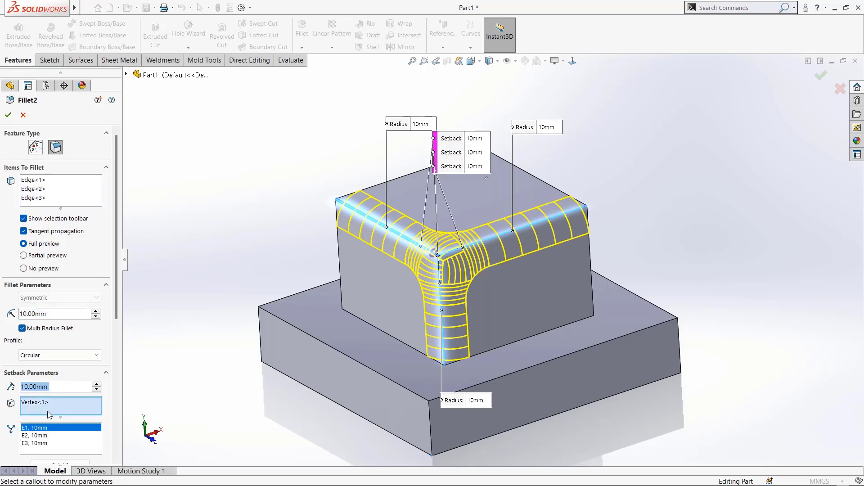
text(5)
key(Return)
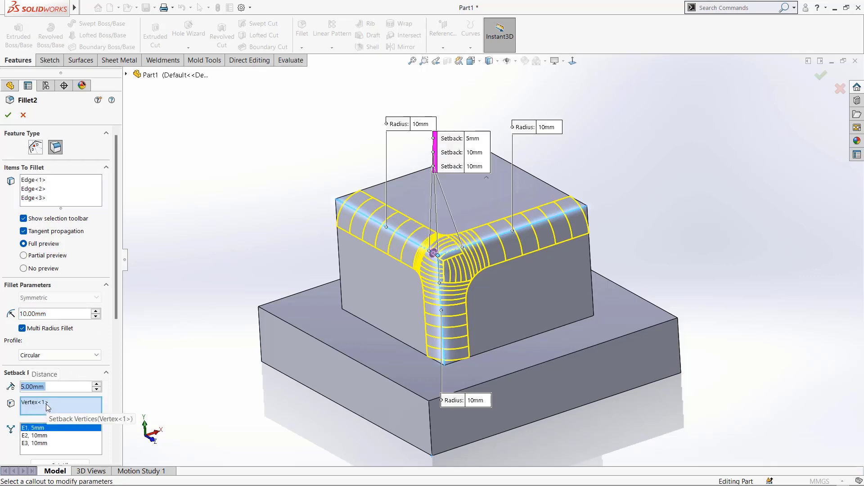
Set the corner's setback distance along edge E3 to 15 mm and accept the fillet
click(42, 435)
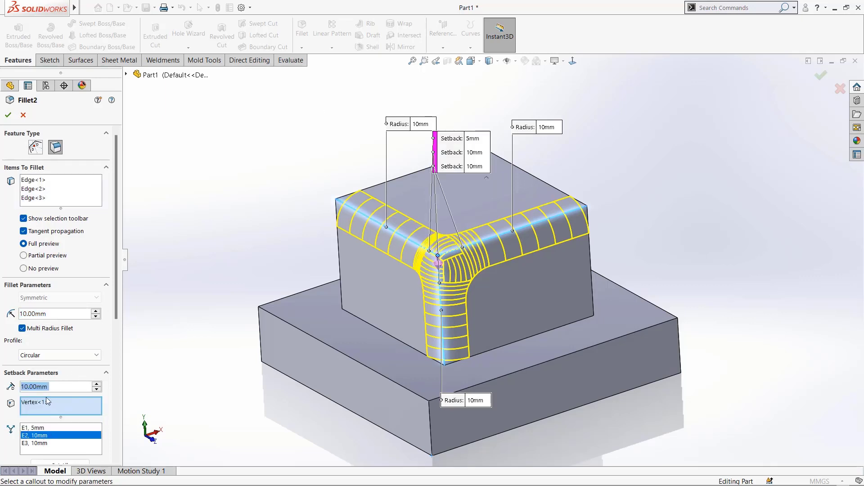
click(45, 444)
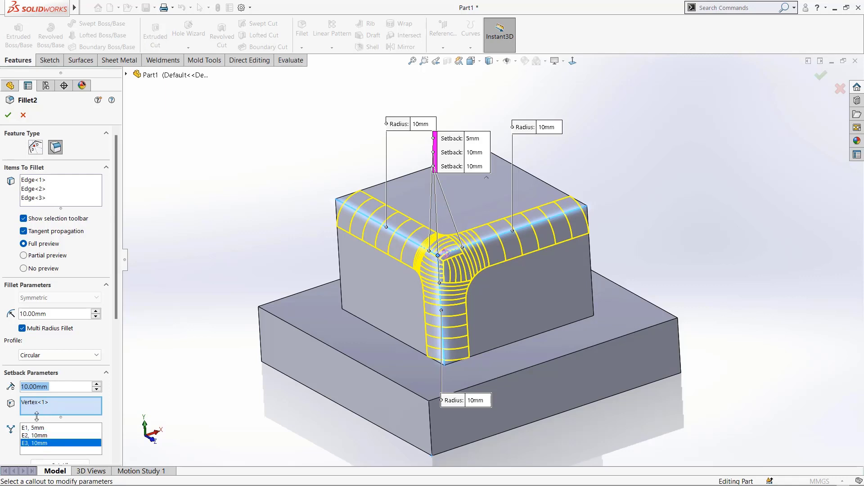
text(15)
key(Return)
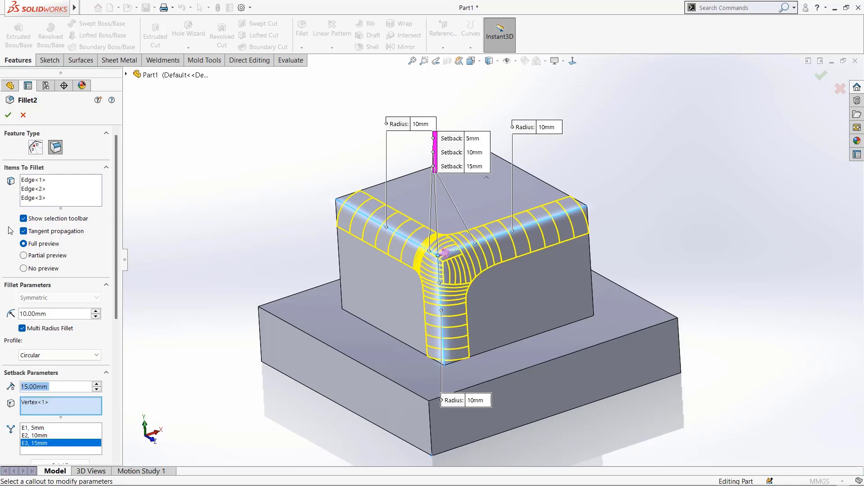
click(9, 115)
key(Return)
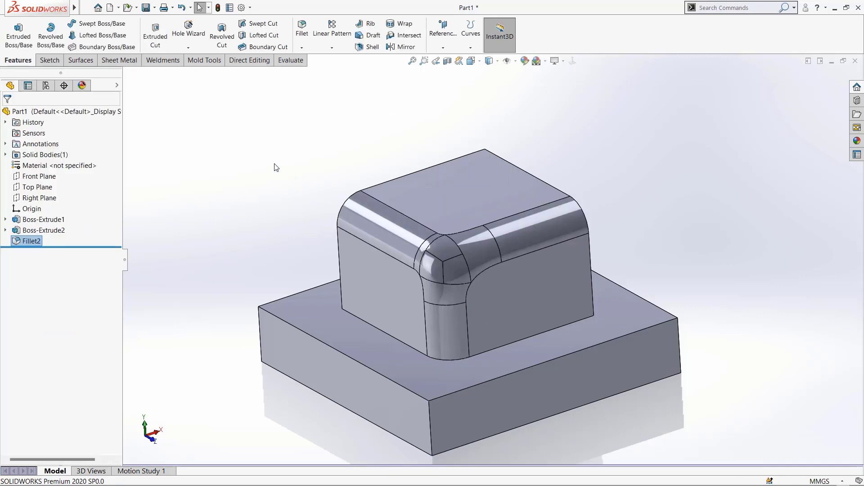
Examine the corner blend with unequal setbacks on the upper block from several angles
scroll(426, 240, down, 2)
middle_drag(420, 250, 469, 304)
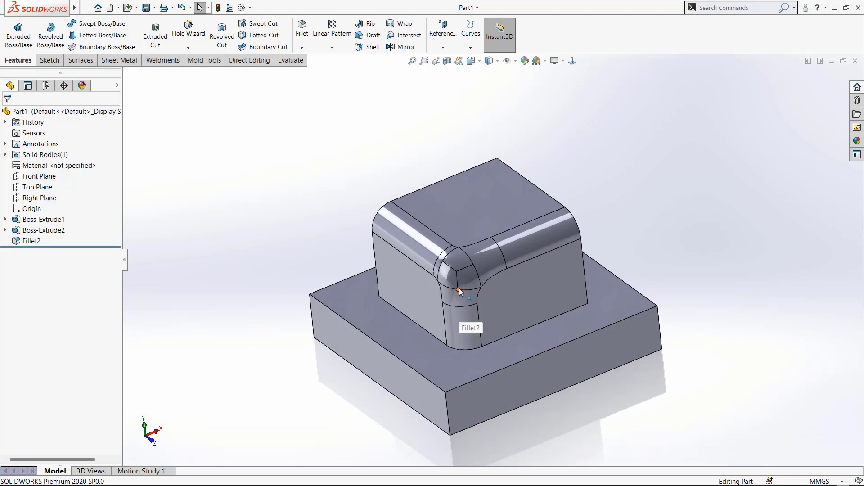
scroll(460, 290, down, 3)
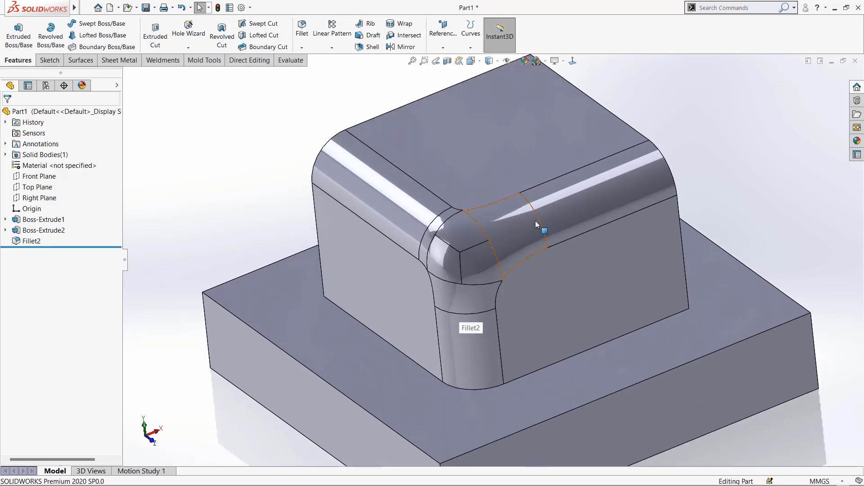
scroll(509, 247, up, 3)
middle_drag(510, 247, 527, 245)
scroll(520, 204, down, 2)
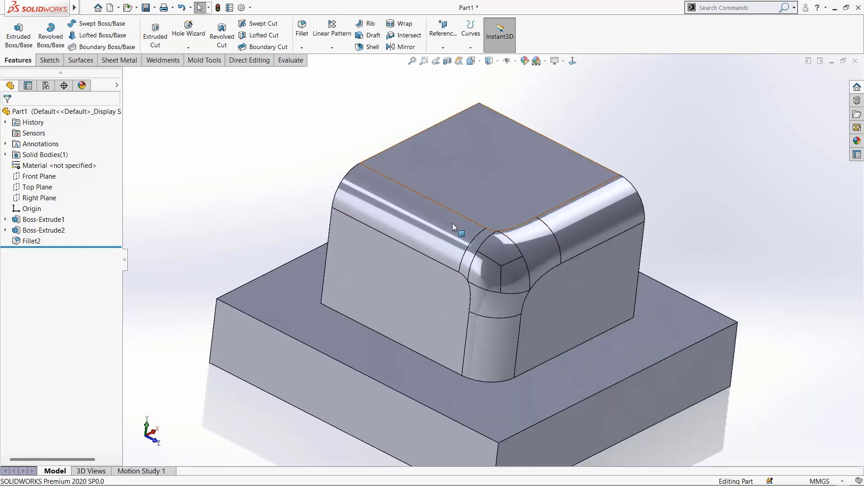
scroll(487, 315, up, 2)
middle_drag(496, 288, 445, 315)
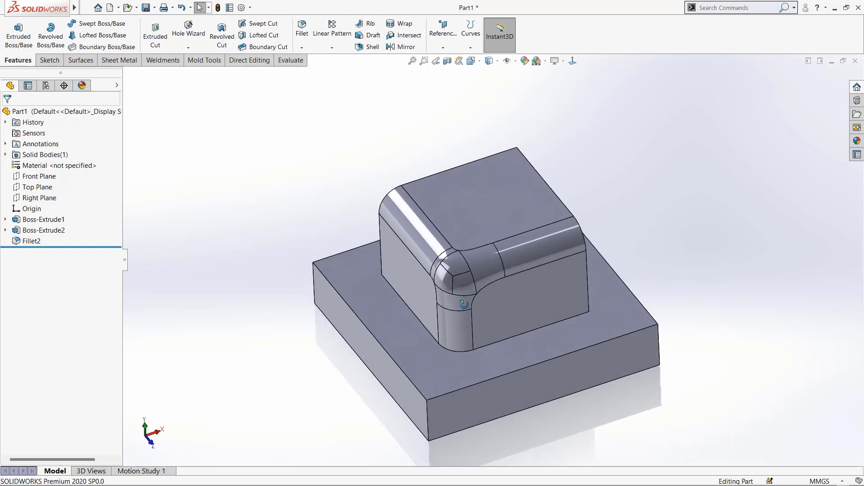
Edit the fillet and replace its three selected edges with one top edge of the upper block
double_click(447, 312)
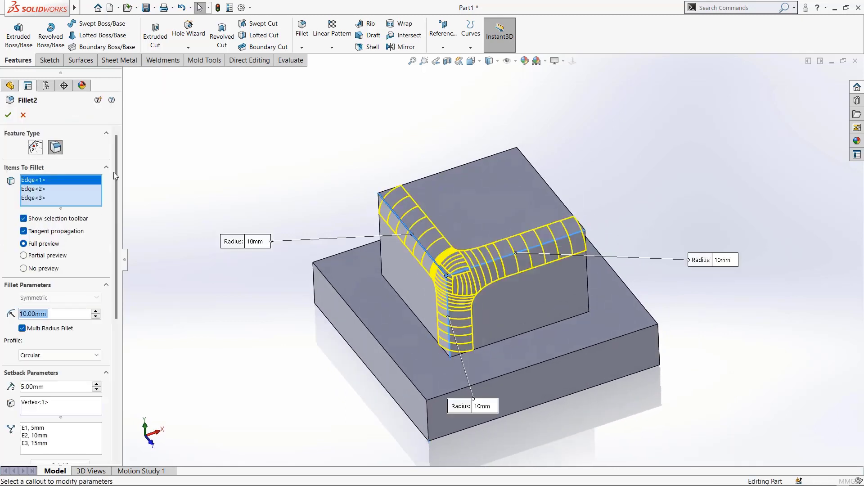
drag(116, 171, 116, 245)
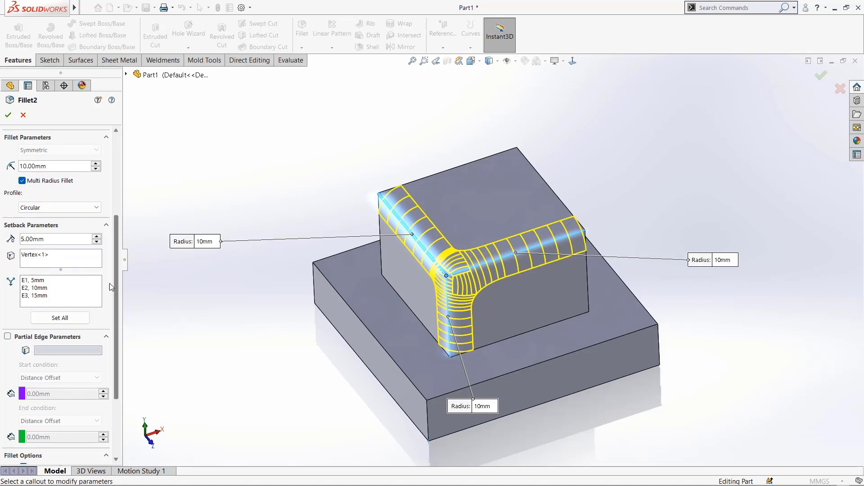
scroll(80, 176, up, 5)
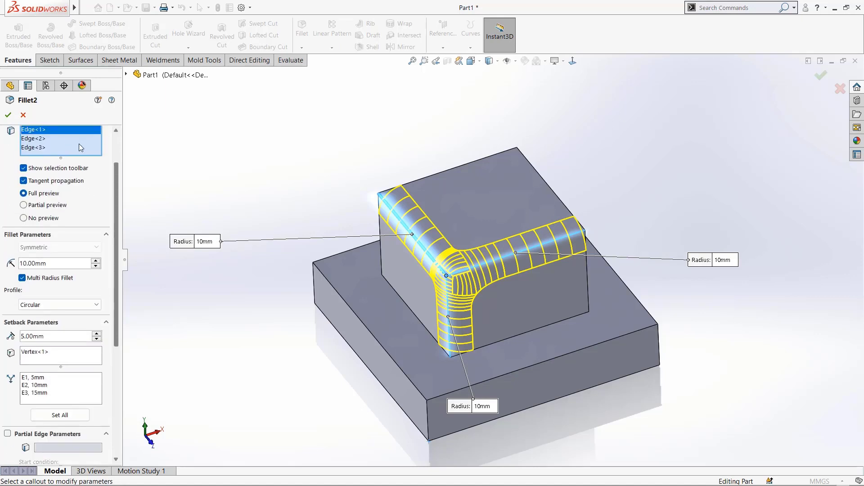
right_click(80, 147)
click(101, 153)
middle_drag(417, 253, 427, 244)
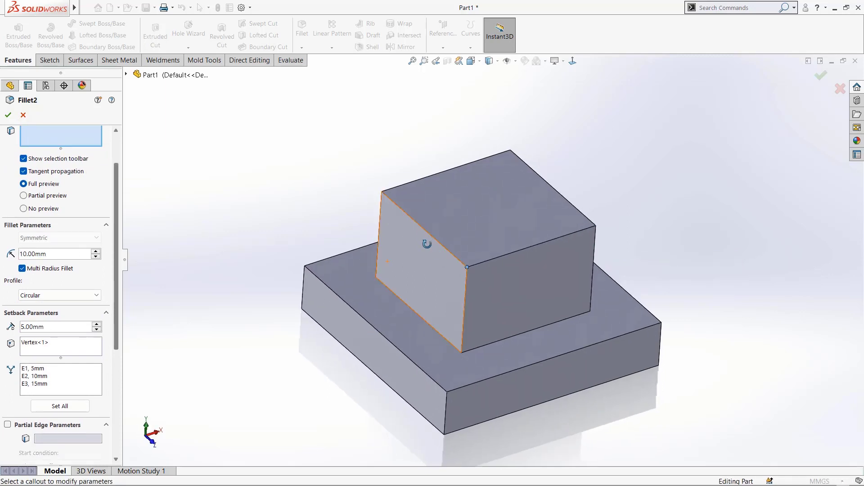
click(426, 232)
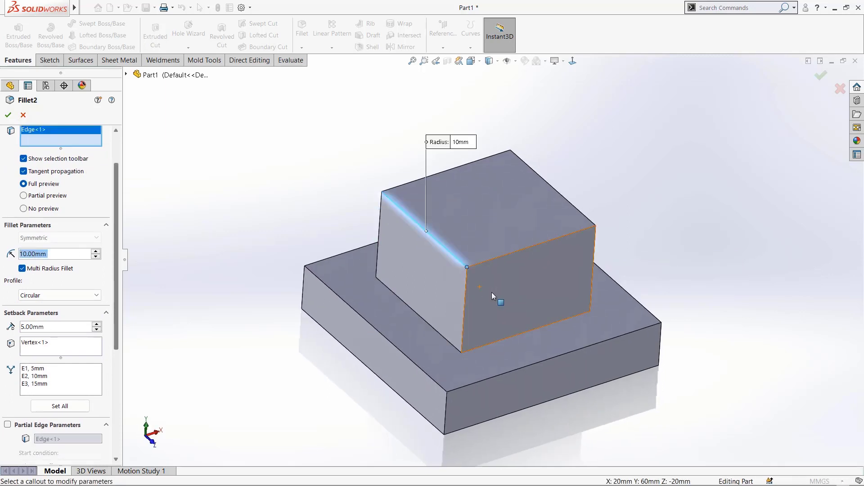
Remove the corner vertex and its setback distances from the fillet
mouse_move(482, 301)
middle_down()
mouse_move(483, 292)
mouse_move(475, 299)
middle_up()
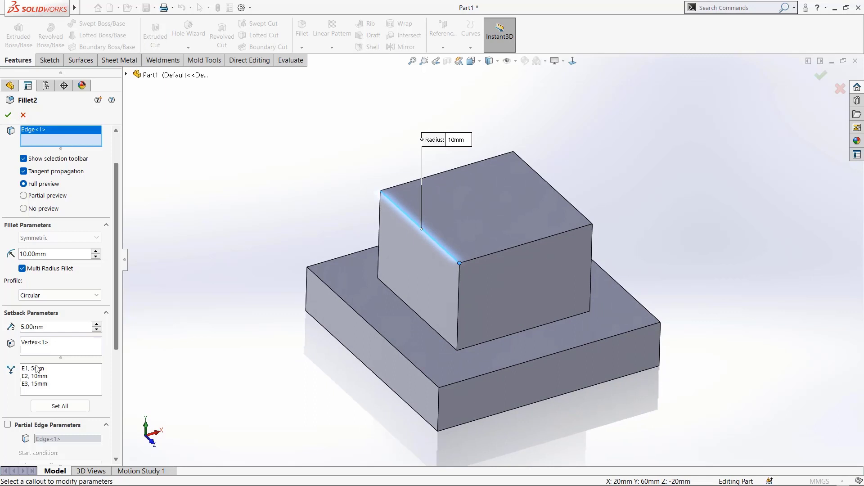
right_click(49, 349)
click(70, 355)
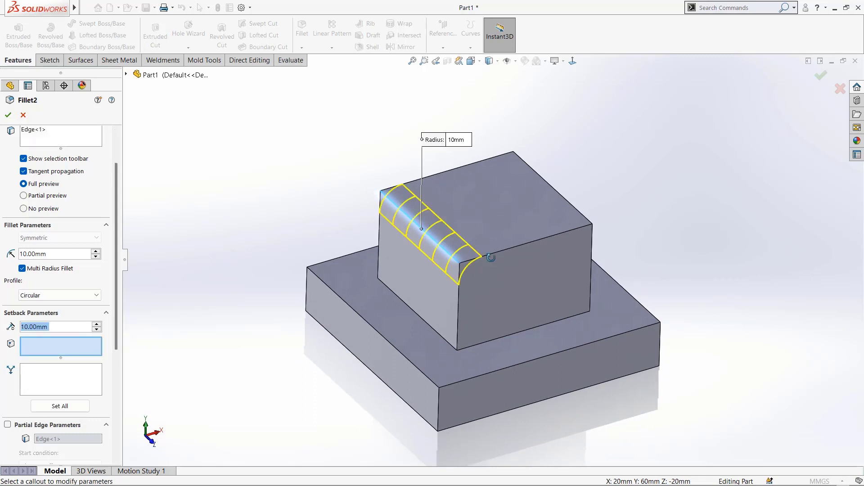
middle_drag(489, 257, 509, 250)
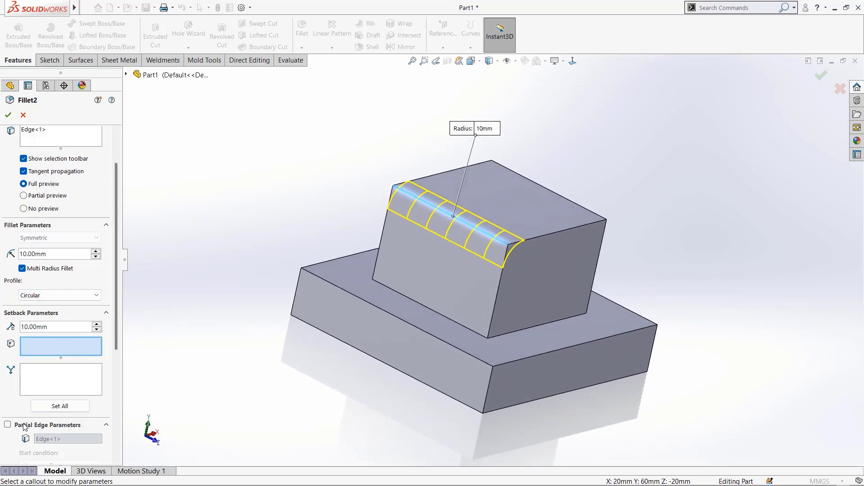
Enable partial edge parameters for the fillet and set the start condition's distance offset to 5 mm
click(8, 425)
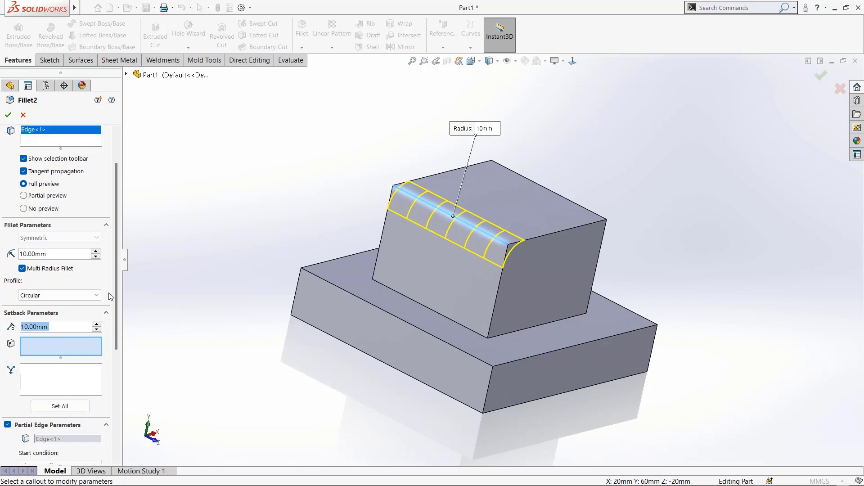
drag(116, 272, 113, 339)
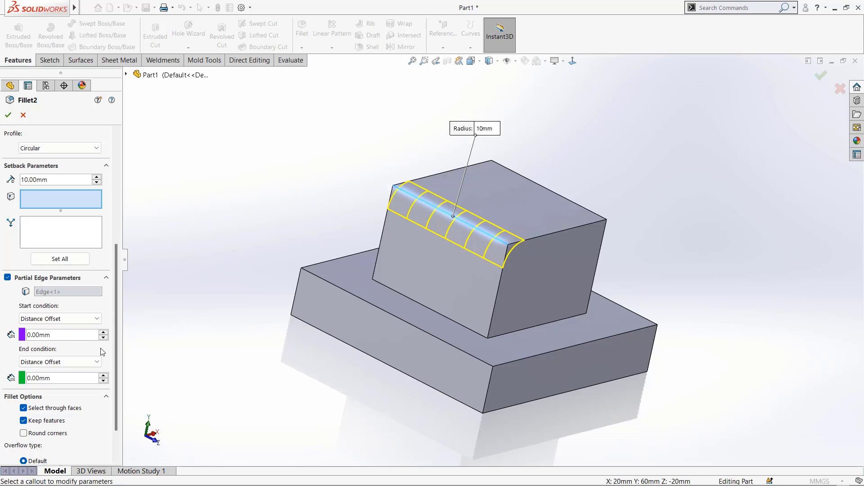
click(58, 339)
double_click(40, 335)
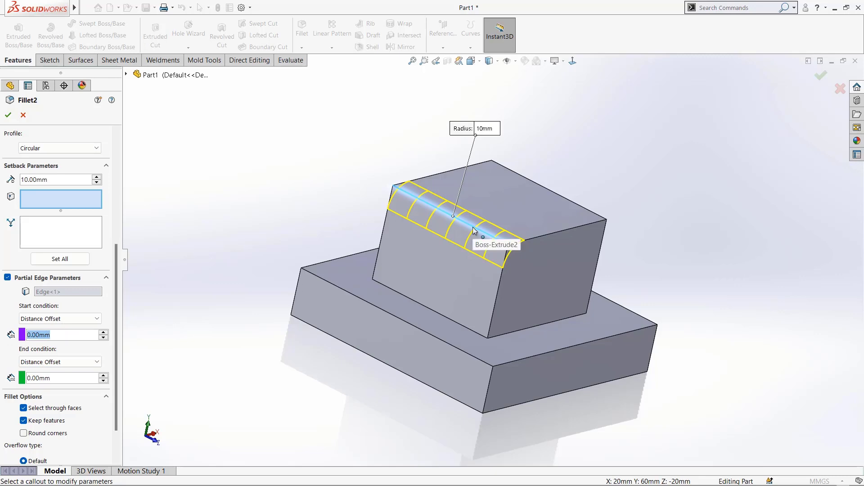
text(5)
key(Return)
scroll(504, 240, down, 8)
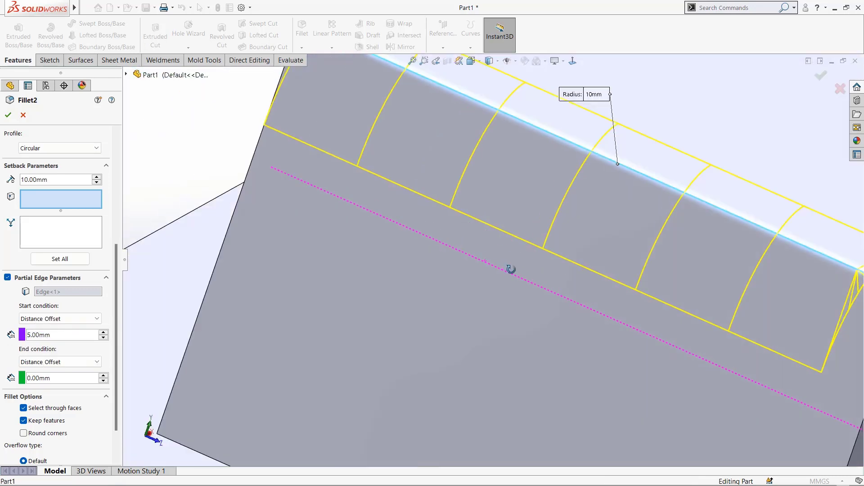
middle_drag(511, 269, 488, 273)
scroll(606, 316, down, 1)
scroll(511, 257, up, 4)
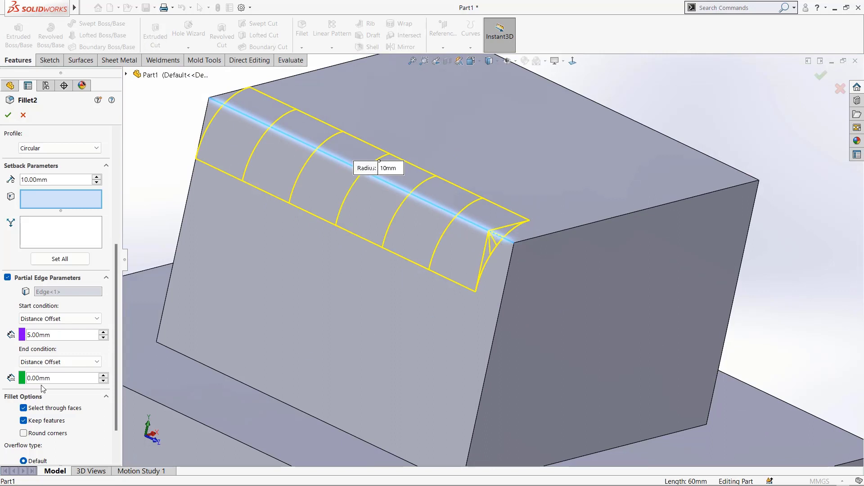
Set the end condition's distance offset to 10 mm and accept the partial edge fillet
click(53, 379)
text(10)
key(Return)
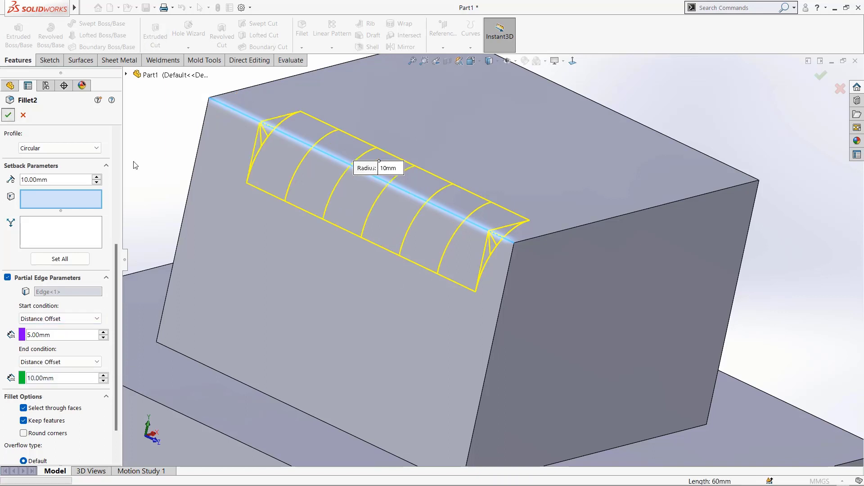
scroll(397, 220, up, 1)
Examine both ends of the partial fillet on the upper block and check the length of the short unfilleted edge
middle_drag(399, 218, 407, 263)
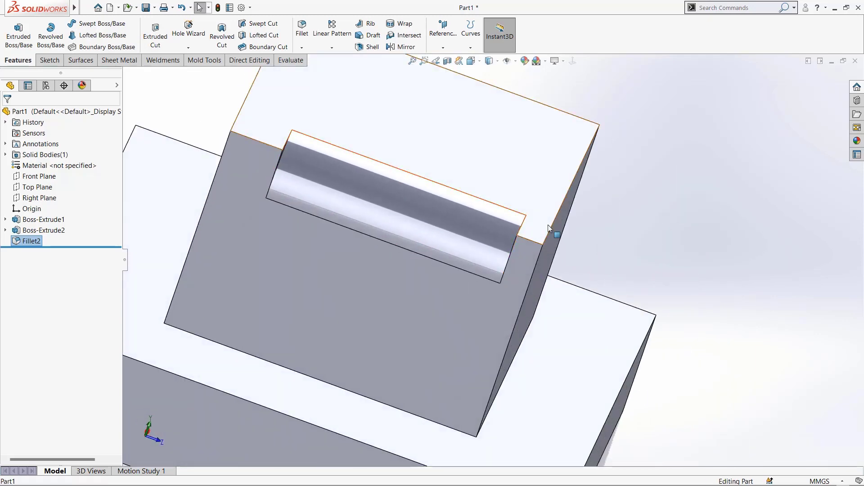
click(534, 242)
scroll(594, 268, up, 2)
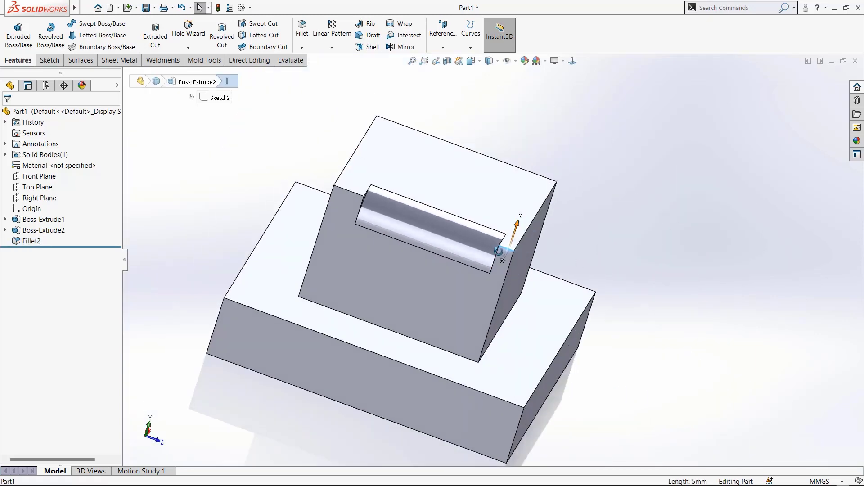
scroll(379, 188, down, 5)
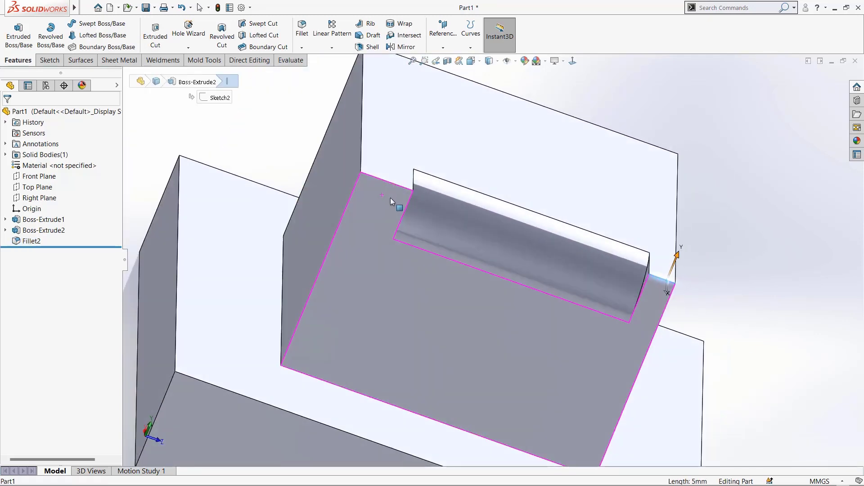
mouse_move(383, 208)
middle_down()
mouse_move(394, 219)
mouse_move(399, 213)
middle_up()
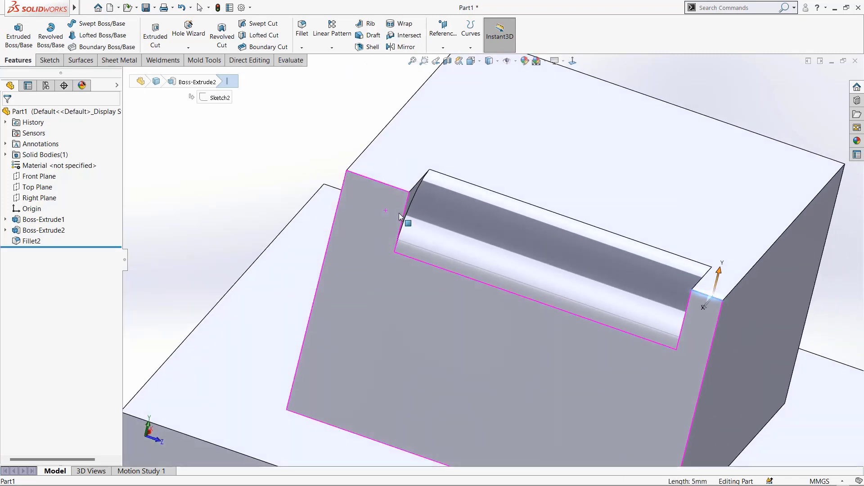
scroll(398, 181, down, 3)
scroll(427, 227, up, 5)
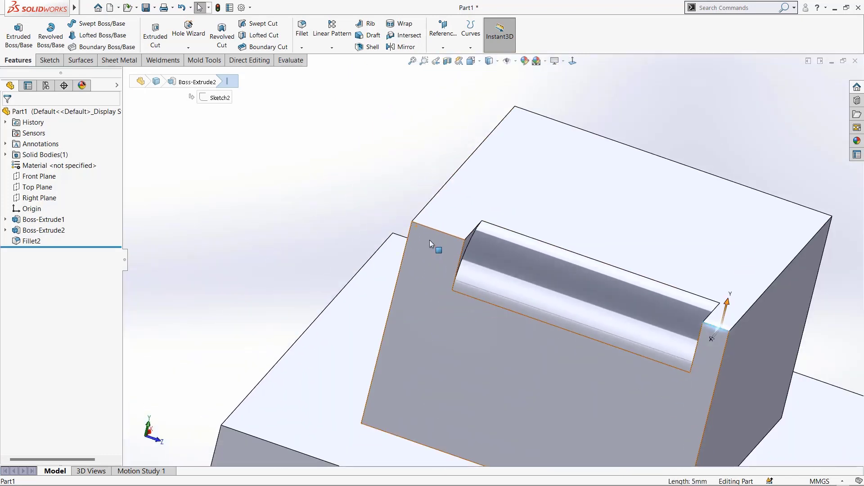
middle_drag(430, 239, 489, 243)
click(416, 268)
middle_drag(416, 268, 426, 269)
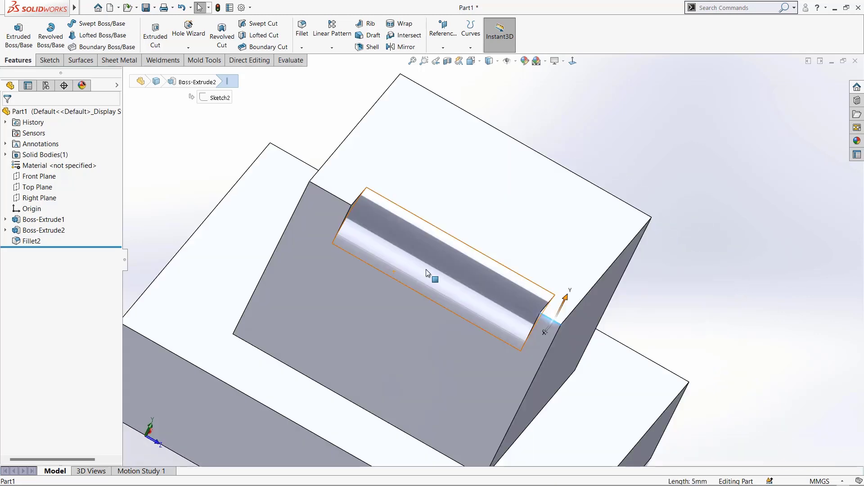
scroll(428, 272, up, 4)
middle_drag(461, 293, 450, 270)
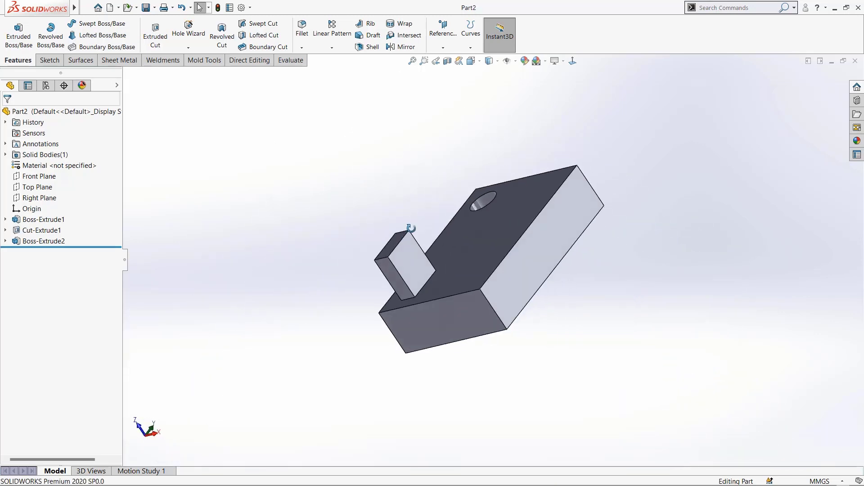
Examine the Part2 block with its through hole and small rectangular boss from several angles
middle_drag(411, 228, 497, 283)
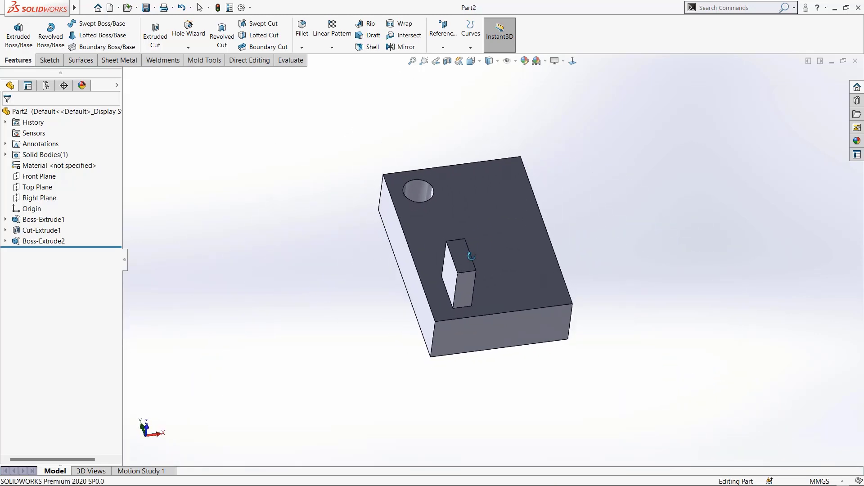
scroll(497, 282, down, 4)
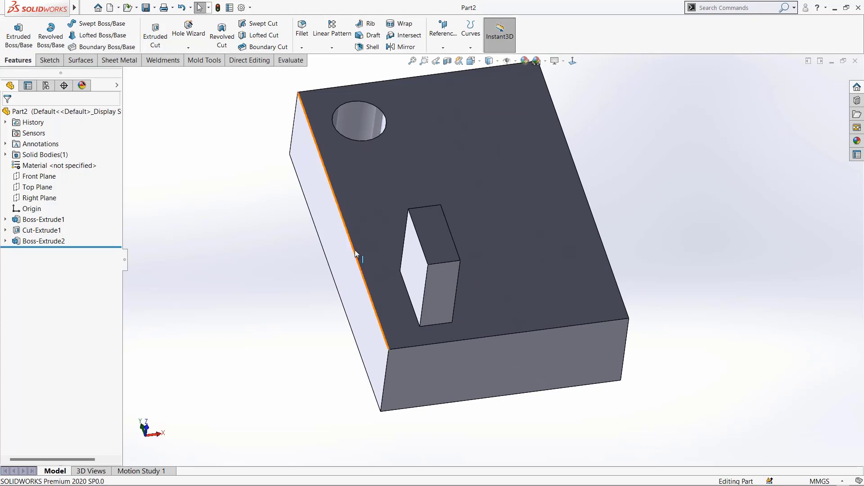
middle_drag(488, 347, 473, 301)
scroll(484, 347, up, 3)
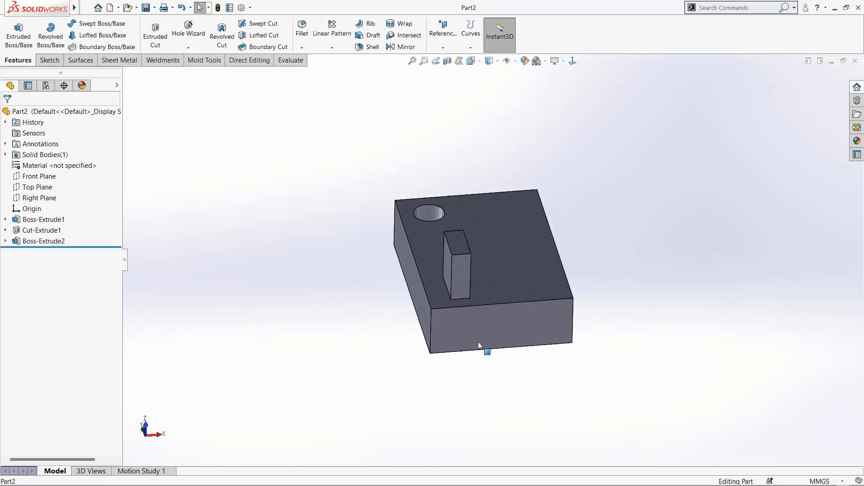
scroll(462, 278, down, 3)
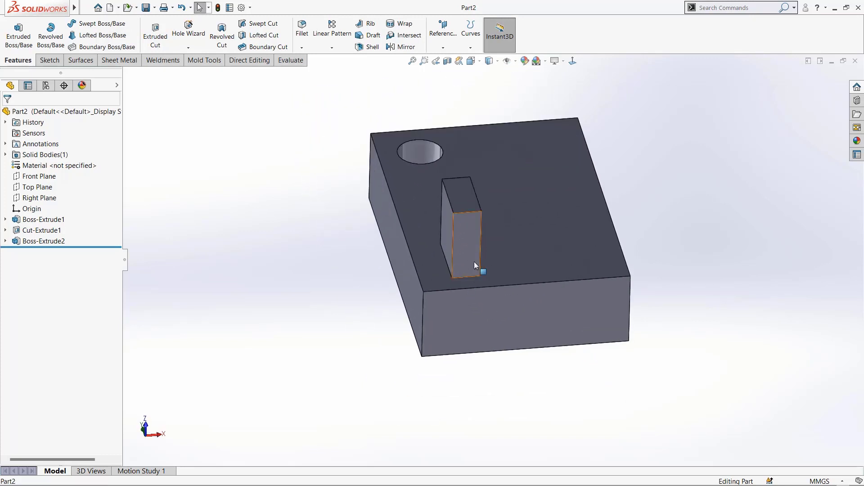
mouse_move(426, 239)
middle_down()
mouse_move(433, 245)
mouse_move(421, 245)
middle_up()
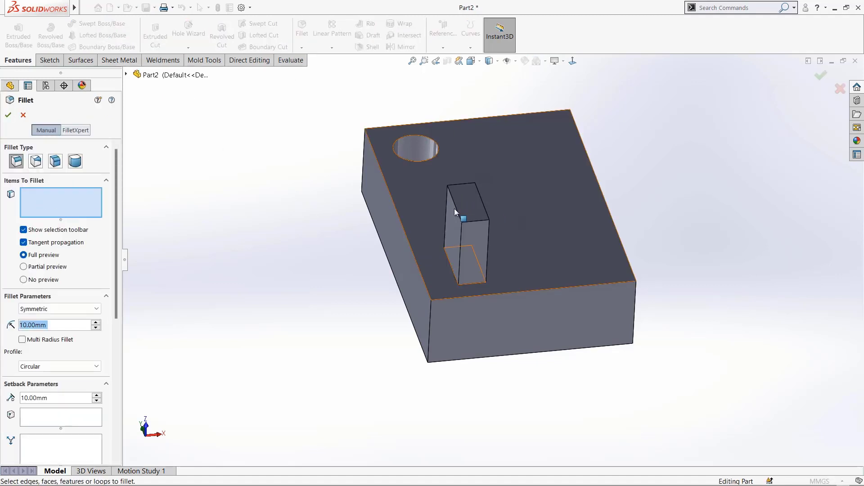
Fillet the block's long top edge beside the hole and boss with a 20 mm symmetric radius
click(402, 222)
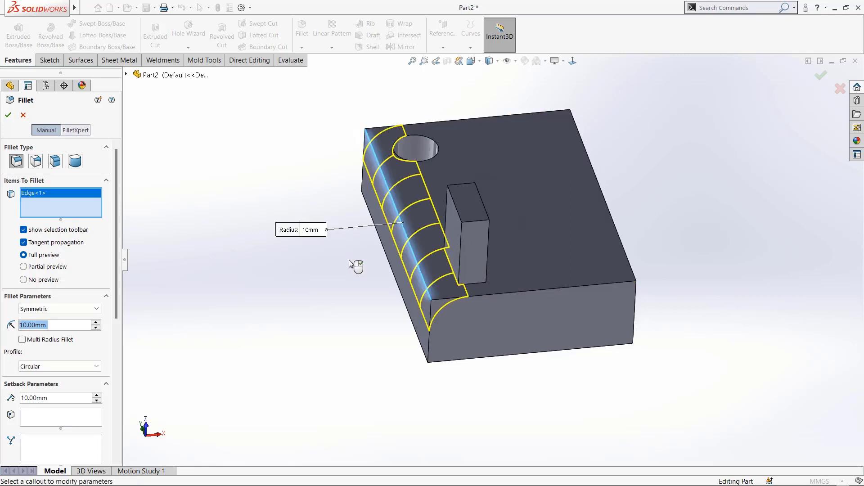
middle_drag(353, 266, 200, 287)
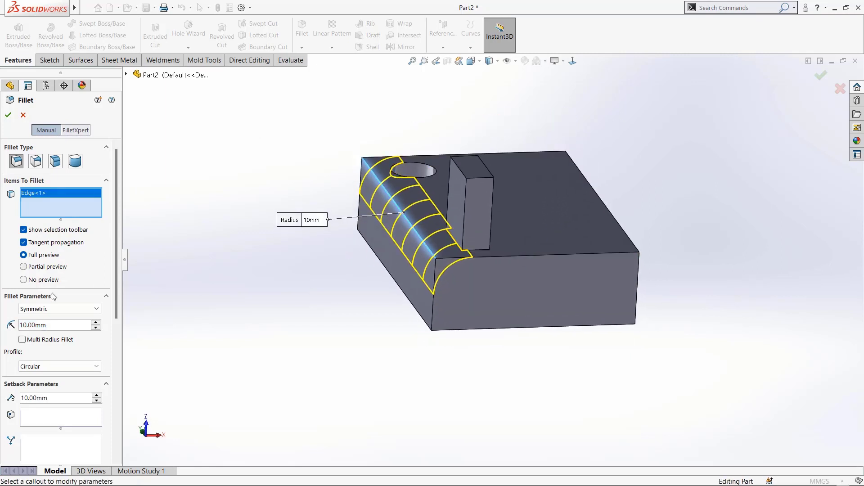
click(56, 330)
click(56, 329)
key(ctrl+a)
text(20)
key(Return)
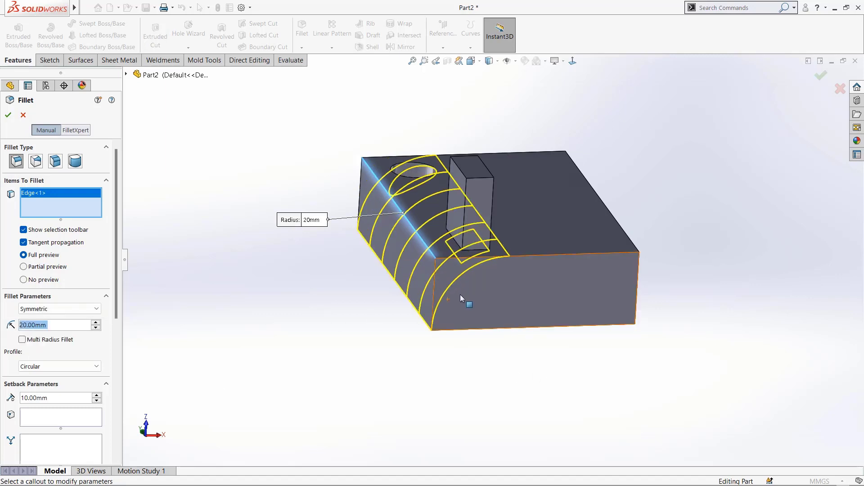
middle_drag(460, 295, 459, 205)
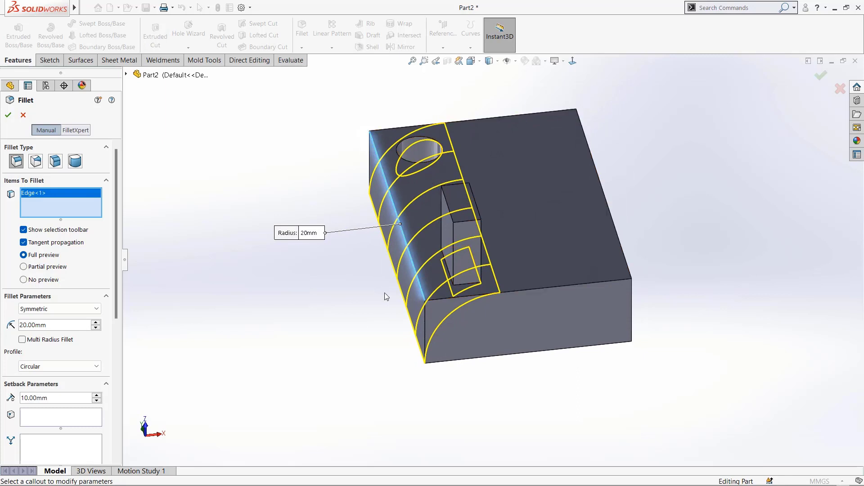
middle_drag(488, 261, 333, 243)
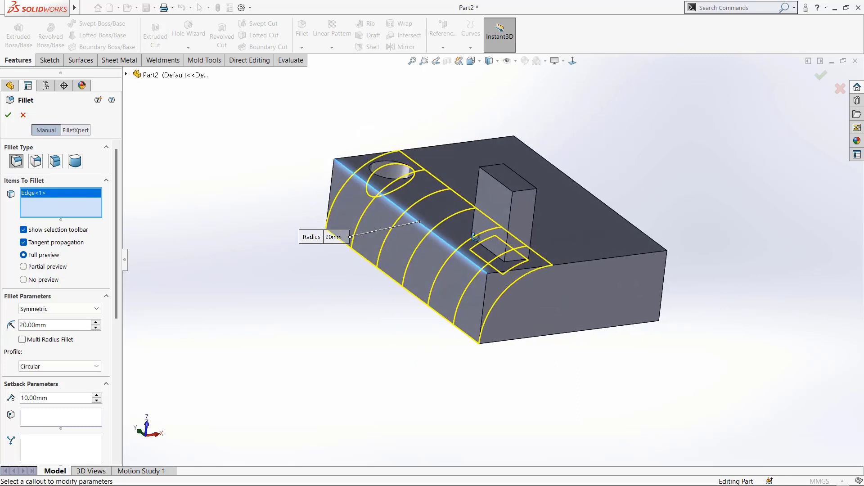
click(8, 114)
middle_drag(357, 300, 450, 256)
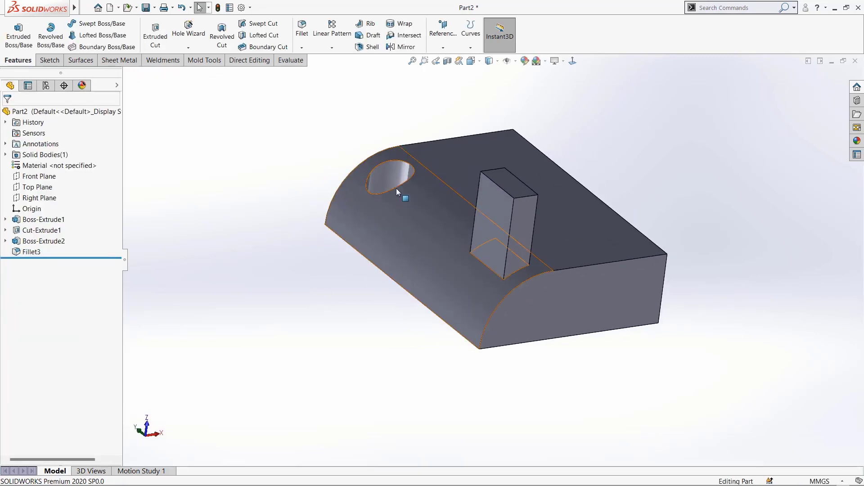
Edit the 20 mm fillet on the block's long edge to turn off Keep features and accept it
middle_drag(390, 171, 372, 196)
middle_drag(466, 207, 504, 254)
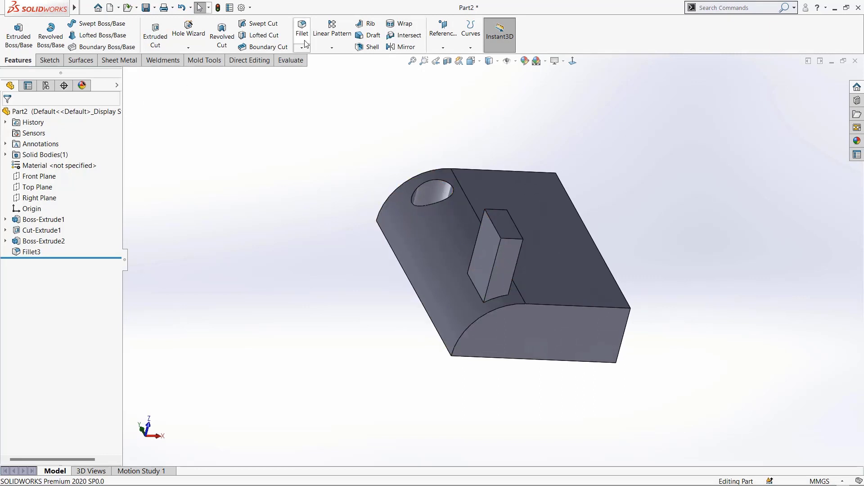
click(31, 252)
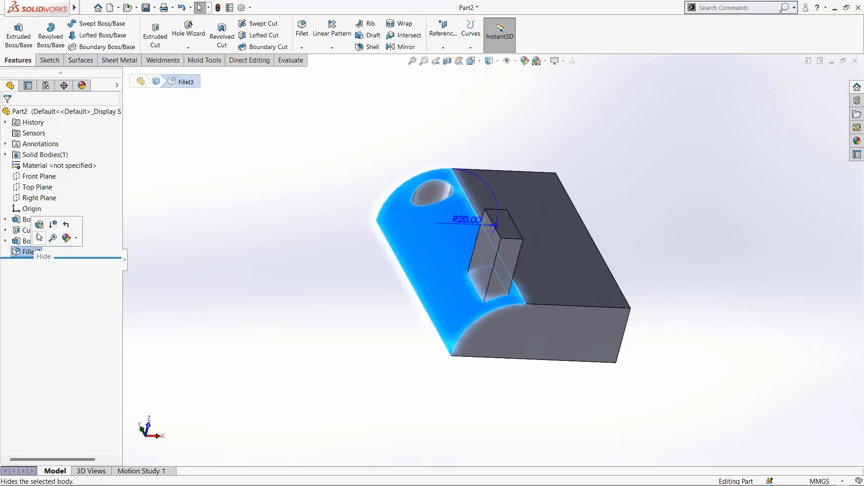
click(39, 227)
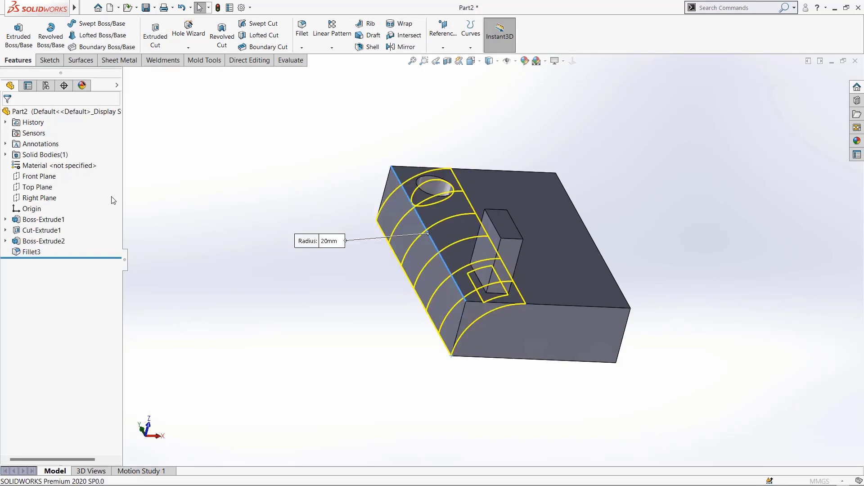
click(36, 370)
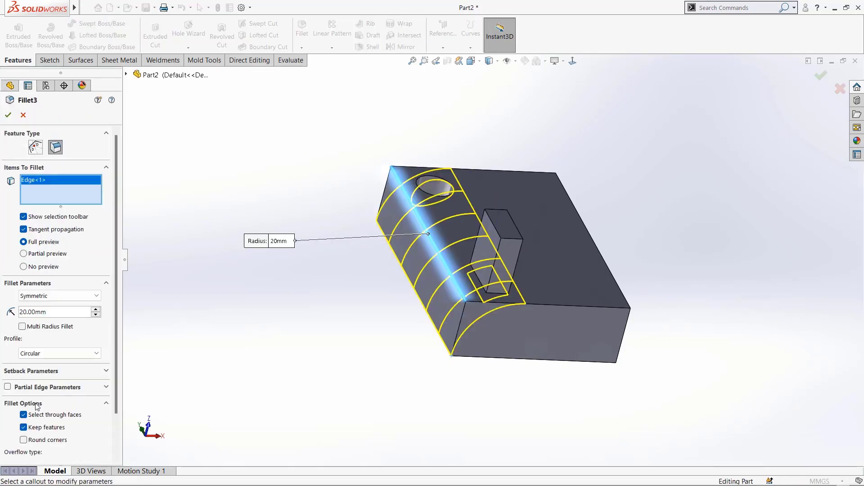
drag(115, 306, 115, 372)
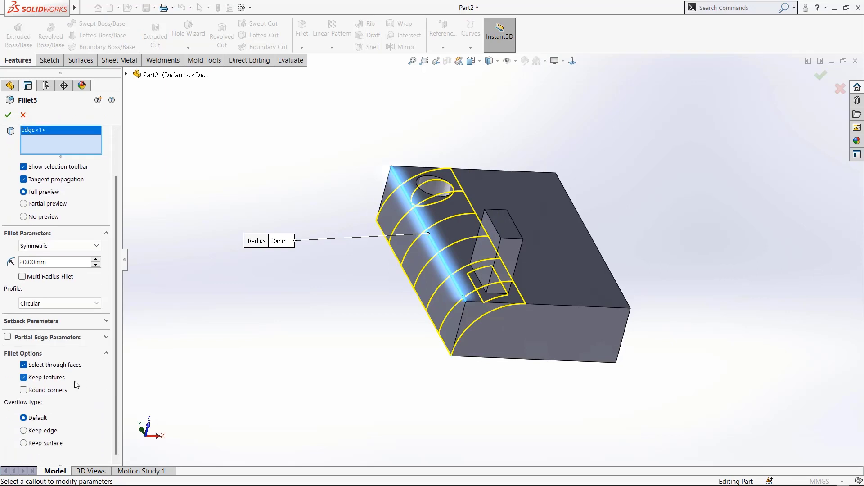
click(27, 379)
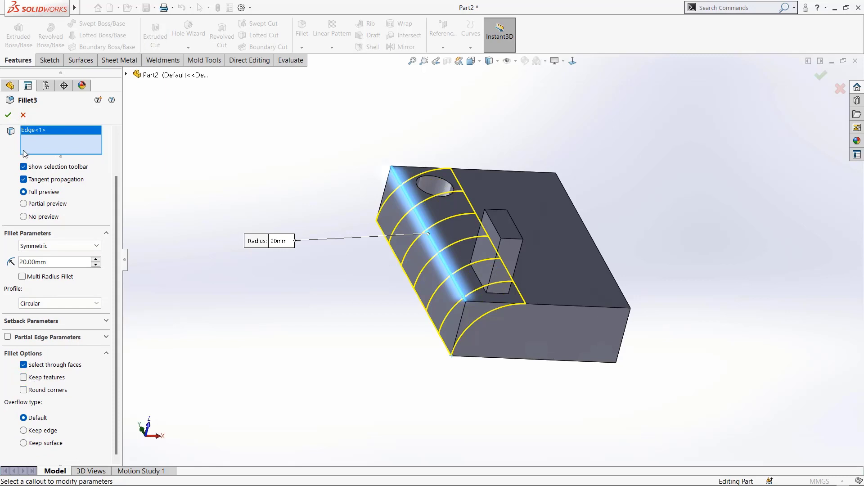
click(8, 115)
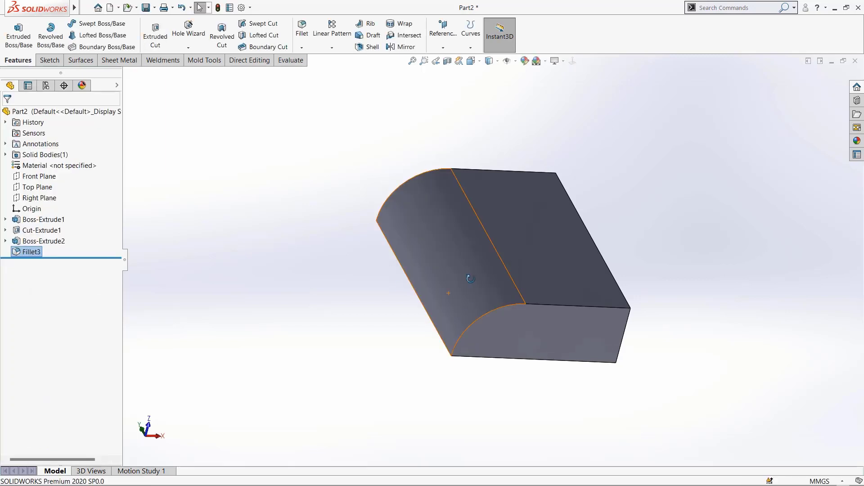
Examine the block's rounded edge in the area of the hole and rectangular boss from several angles
middle_drag(471, 279, 478, 288)
middle_drag(464, 250, 469, 245)
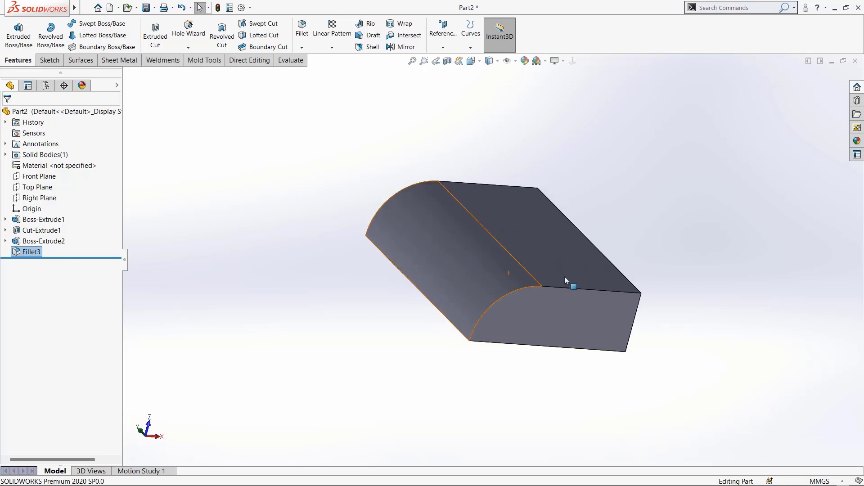
middle_drag(565, 280, 423, 296)
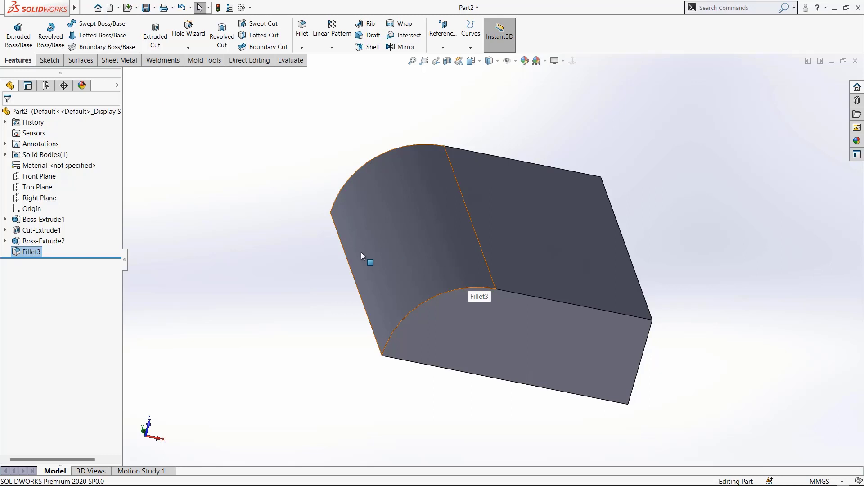
scroll(472, 270, up, 2)
middle_drag(510, 269, 501, 347)
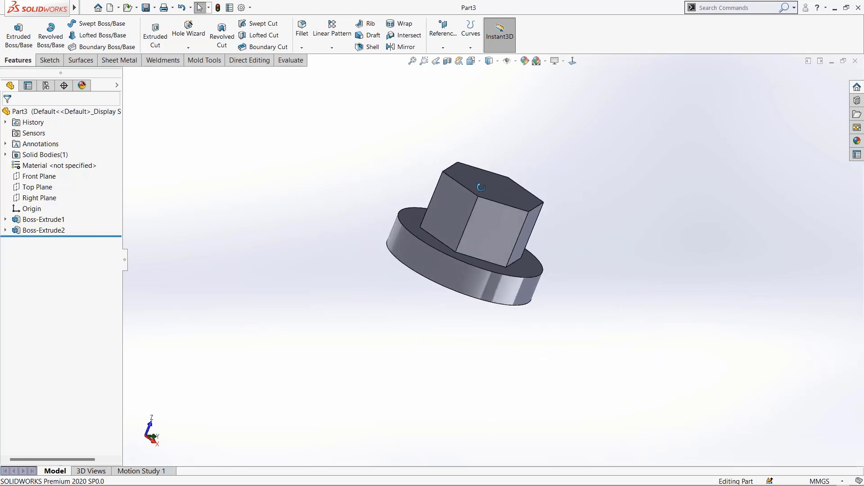
Start a constant-size fillet on Part3 and select all six edges where the hexagonal boss meets the round base
middle_drag(481, 187, 453, 231)
scroll(471, 248, down, 4)
click(302, 27)
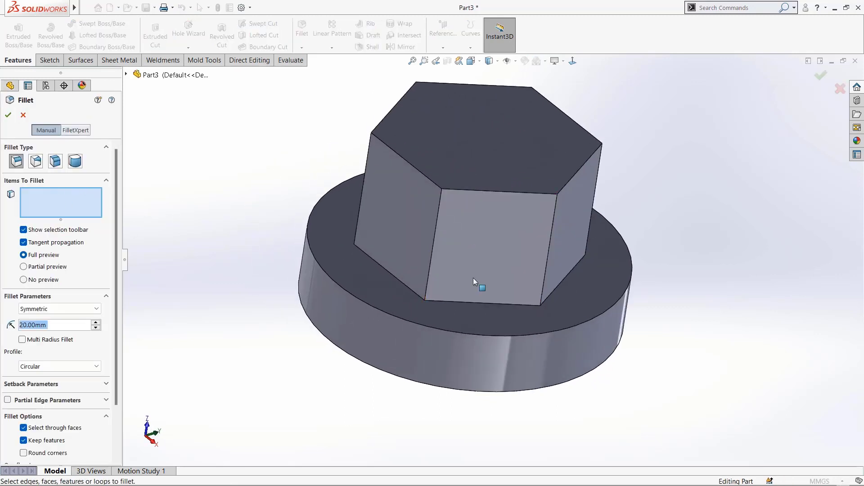
click(487, 305)
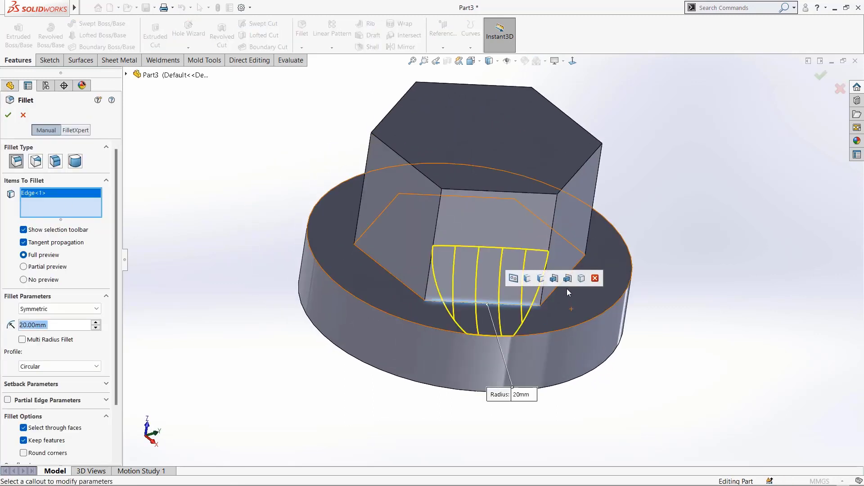
middle_drag(556, 319, 534, 304)
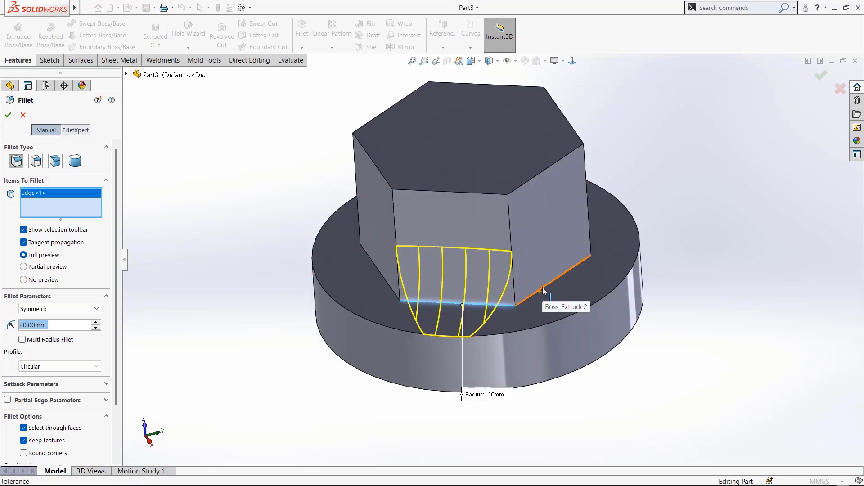
click(542, 290)
middle_drag(411, 295, 392, 232)
click(418, 293)
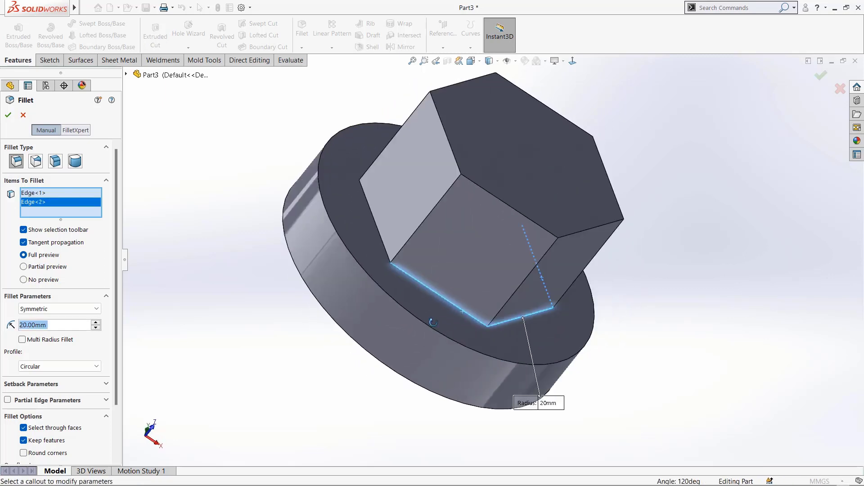
click(386, 239)
middle_drag(386, 239, 378, 285)
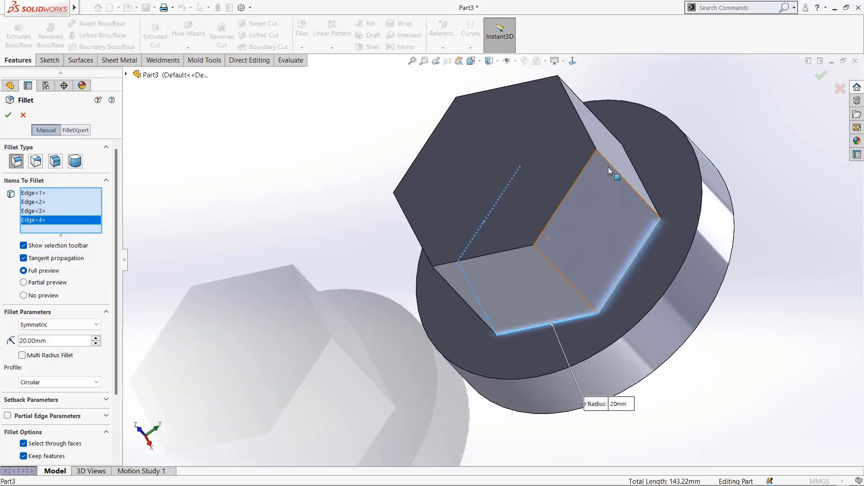
click(635, 178)
middle_drag(591, 258, 511, 187)
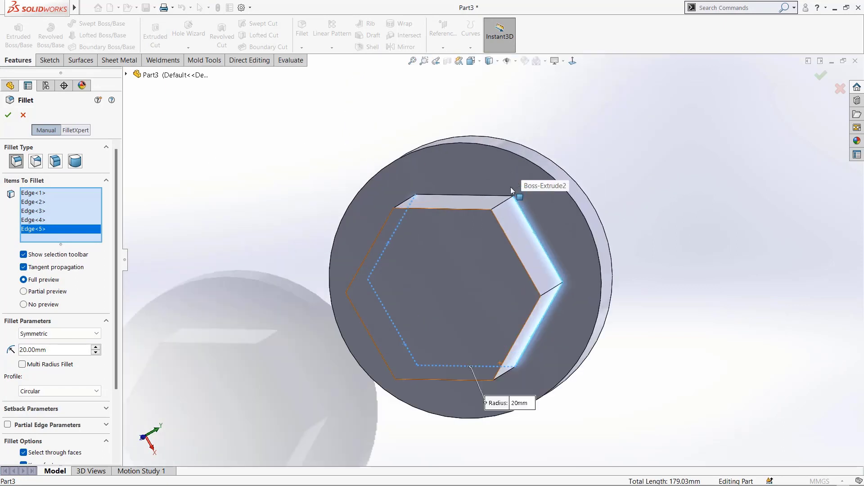
click(472, 195)
middle_drag(474, 270, 481, 323)
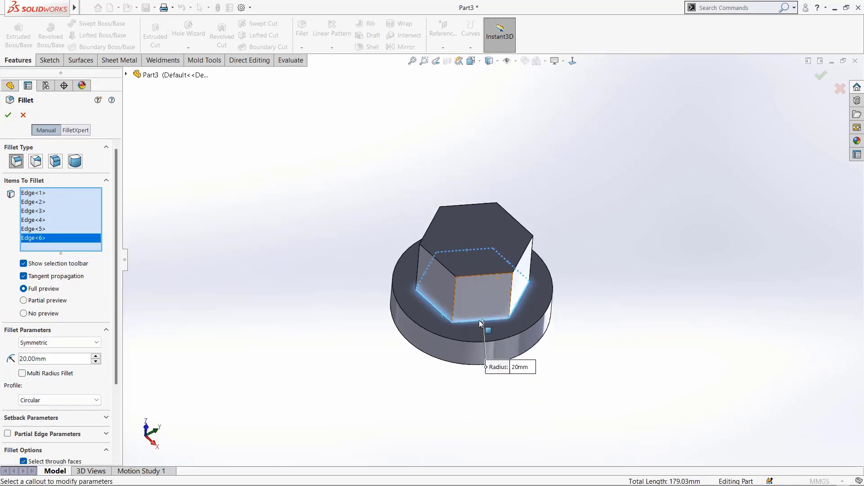
Set the symmetric fillet radius to 10 mm for the six edges and accept the fillet
drag(54, 359, 20, 363)
text(10)
key(Return)
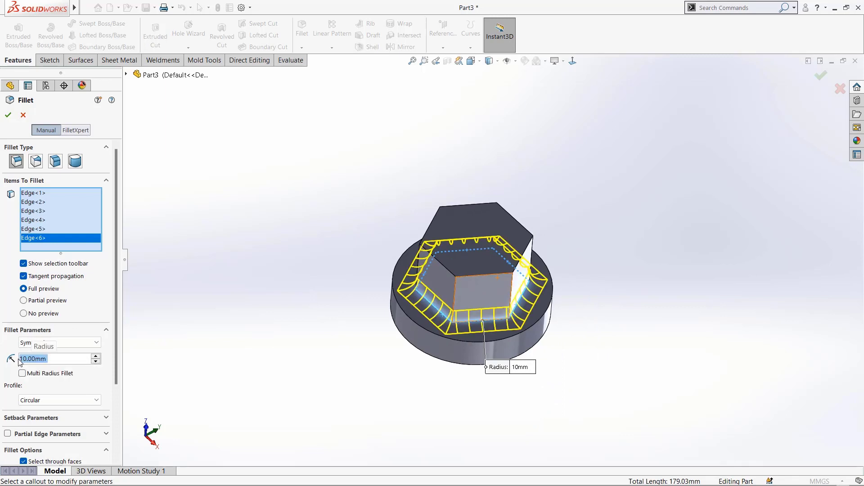
click(7, 117)
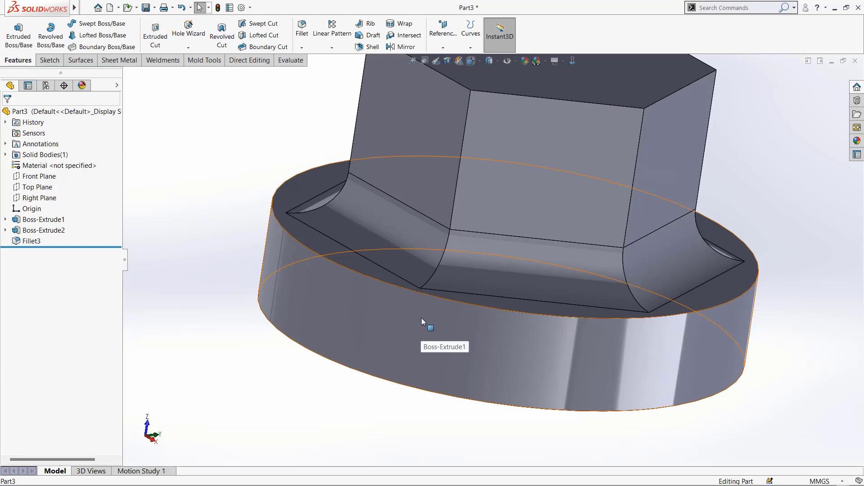
Examine the corners where adjacent fillet faces meet around the hexagonal boss
key(f)
middle_drag(491, 295, 511, 254)
scroll(428, 252, down, 3)
scroll(492, 256, up, 3)
middle_drag(437, 257, 398, 253)
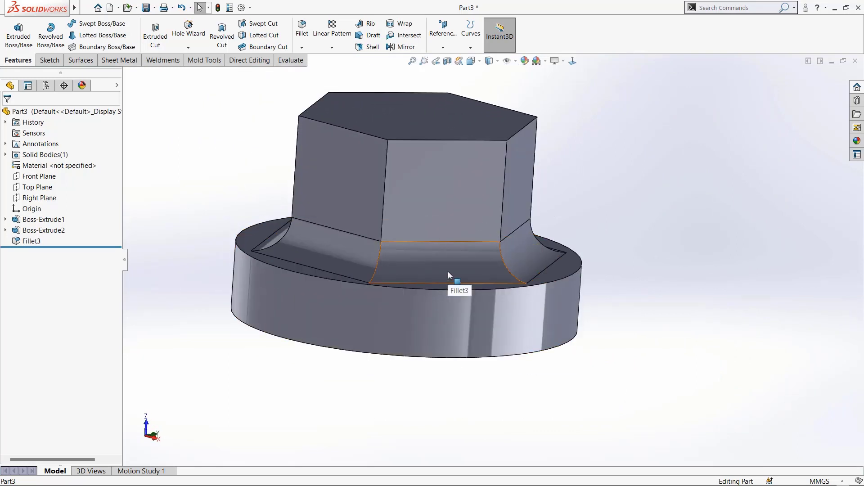
mouse_move(417, 275)
middle_down()
mouse_move(393, 267)
mouse_move(418, 260)
middle_up()
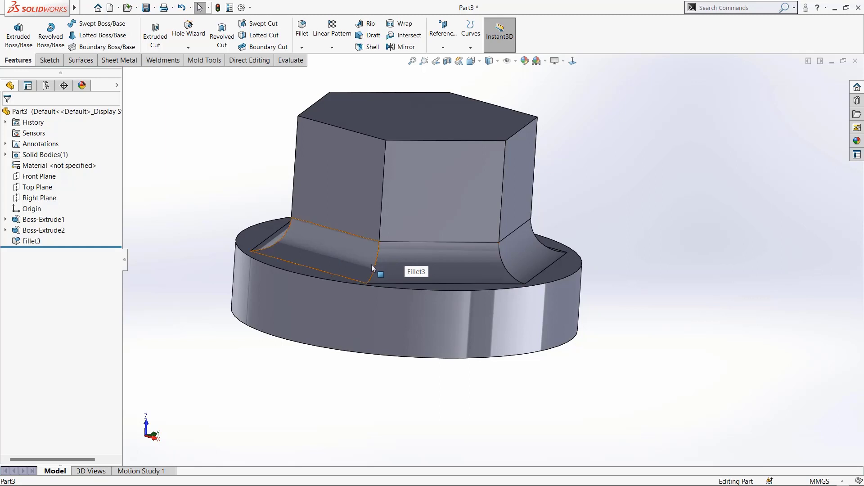
scroll(371, 262, up, 3)
middle_drag(372, 263, 340, 272)
scroll(355, 273, down, 3)
Edit the fillet around the hexagonal boss to turn on Round corners and accept it
click(28, 241)
click(36, 213)
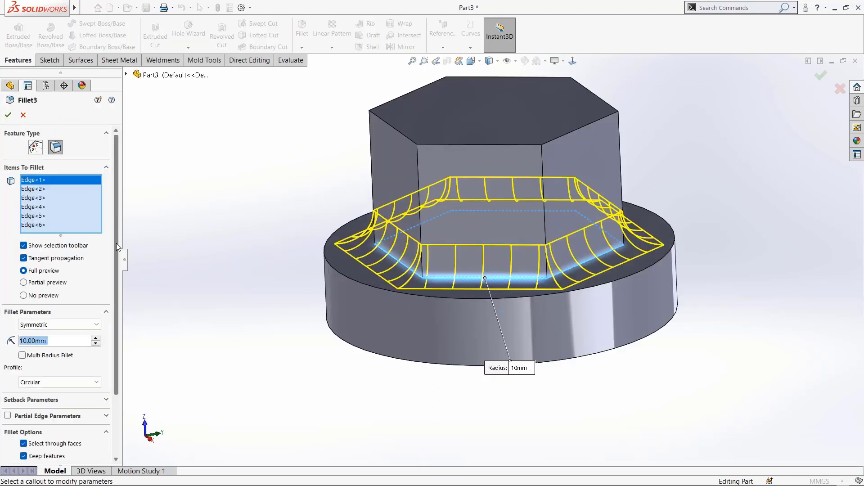
scroll(116, 243, down, 3)
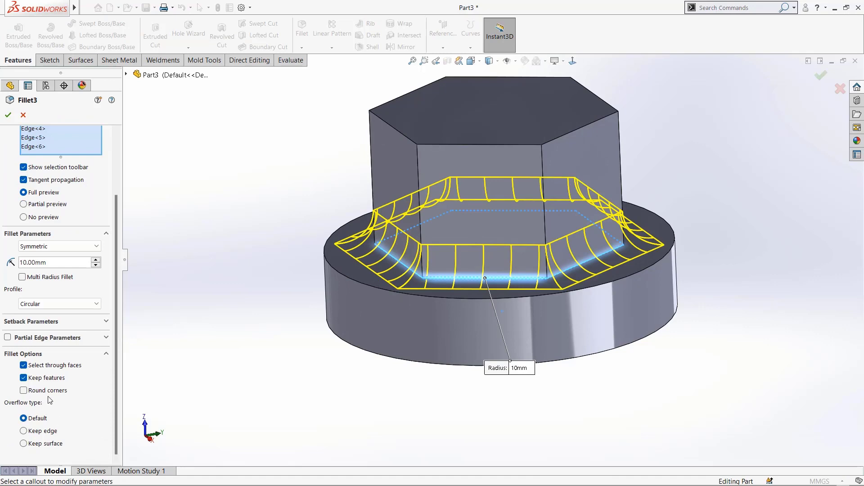
click(24, 391)
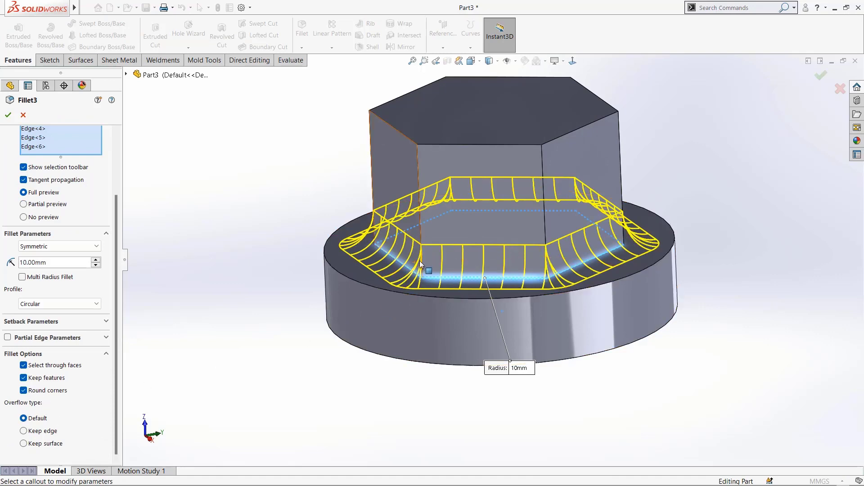
mouse_move(419, 261)
middle_down()
mouse_move(461, 274)
mouse_move(406, 270)
middle_up()
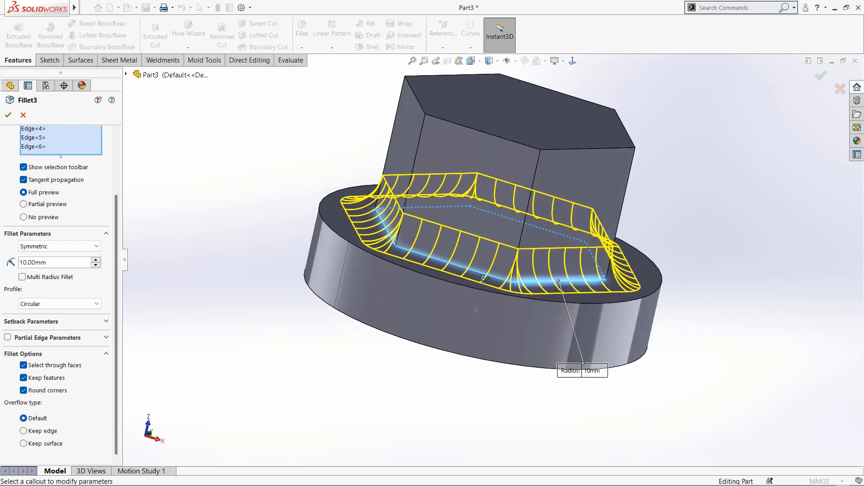
click(8, 115)
Examine the rounded fillet corners at the base of the hexagonal boss from several angles
middle_drag(552, 272, 509, 258)
scroll(450, 244, down, 3)
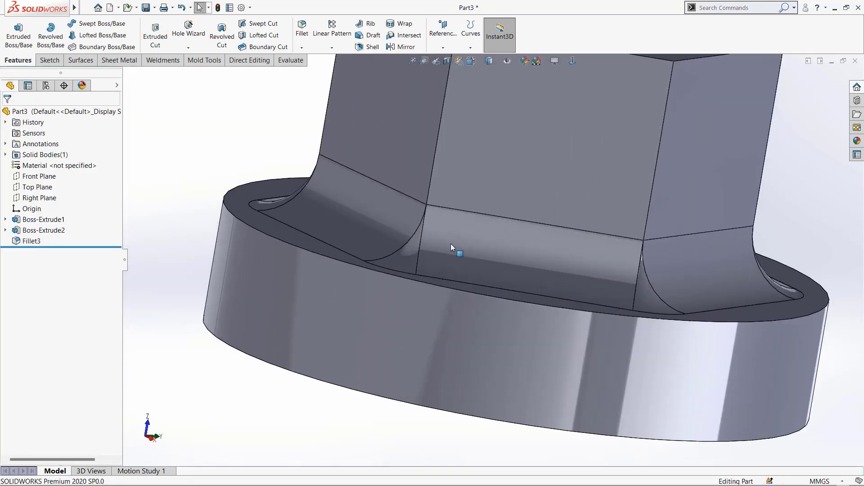
scroll(450, 270, up, 5)
middle_drag(449, 293, 476, 269)
scroll(461, 261, down, 3)
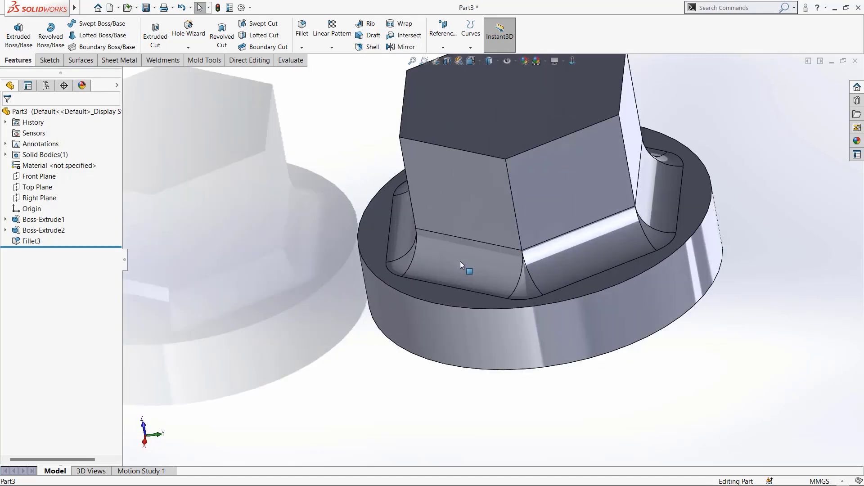
scroll(460, 261, up, 5)
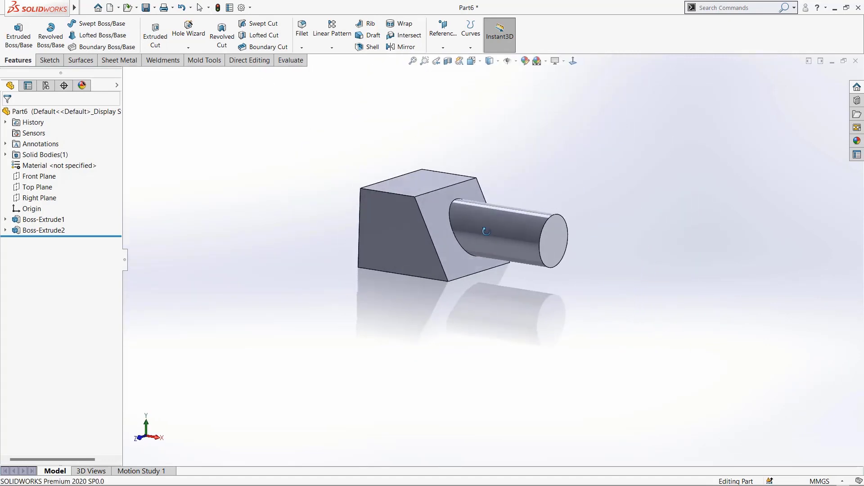
Fillet the edge where the cylinder meets the slanted face in Part6 with a 1 mm symmetric radius
scroll(451, 231, down, 4)
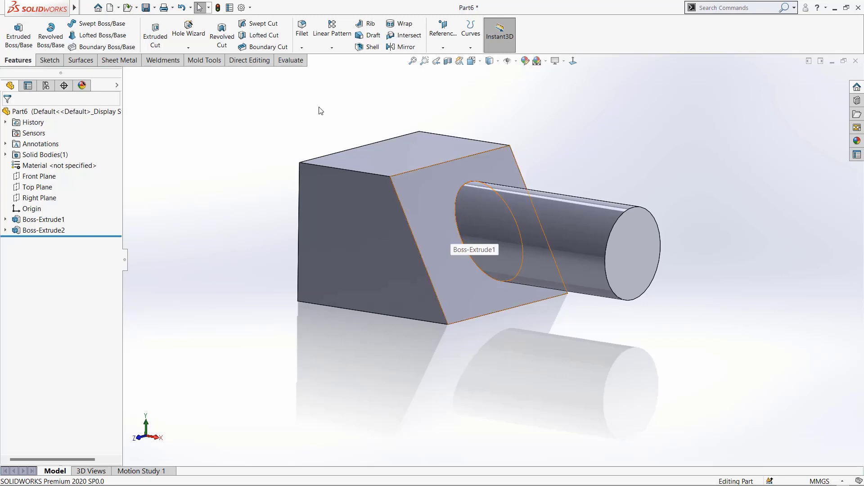
click(455, 210)
middle_drag(408, 301, 506, 327)
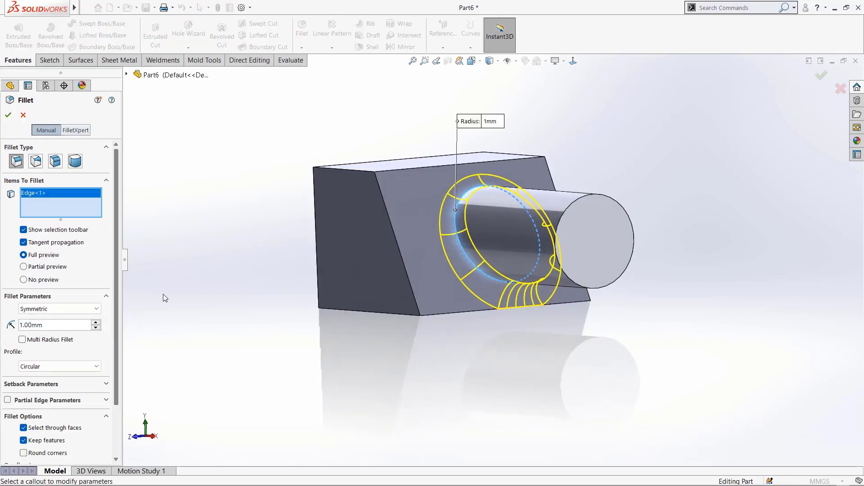
middle_drag(557, 291, 550, 316)
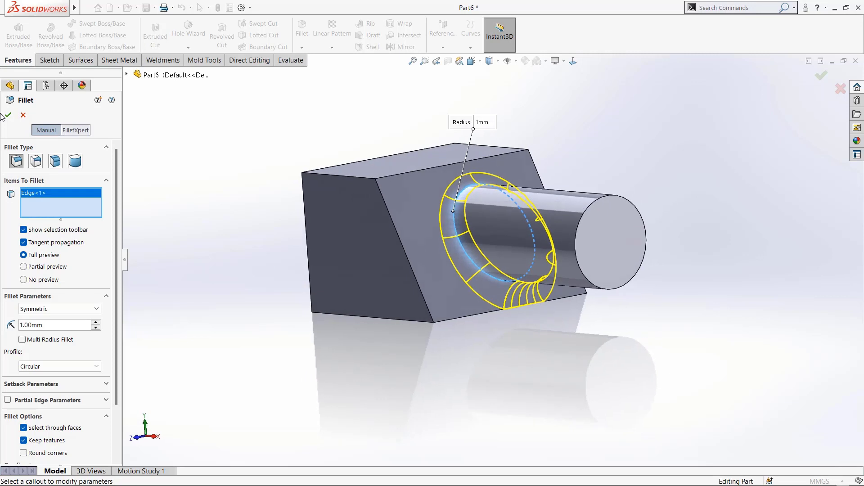
click(8, 116)
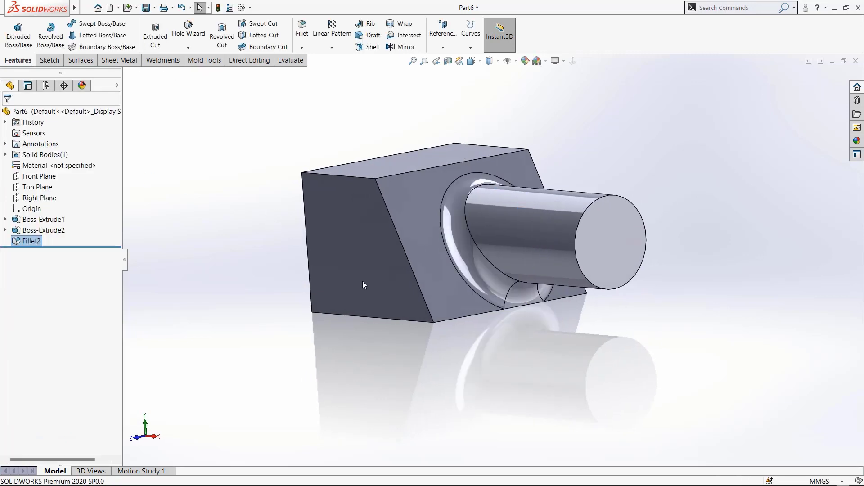
Examine the fillet around the cylinder's base where it reaches the lower edge of the slanted face
middle_drag(523, 299, 452, 225)
scroll(514, 292, down, 3)
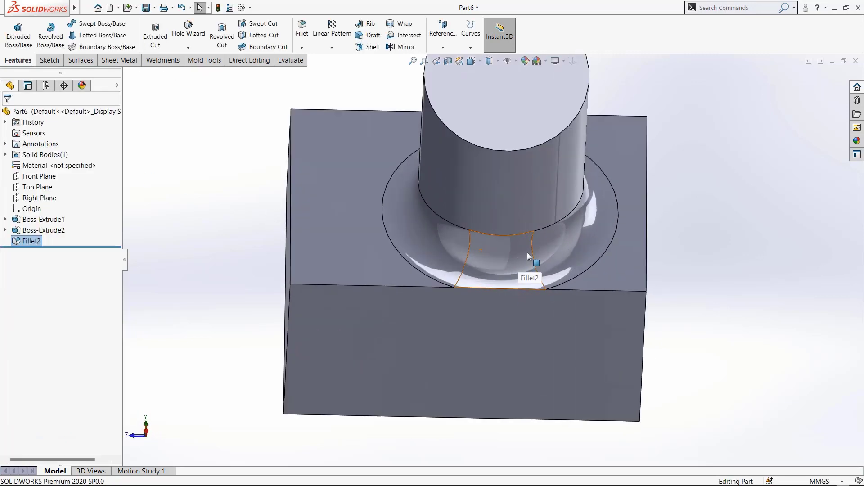
middle_drag(507, 292, 524, 257)
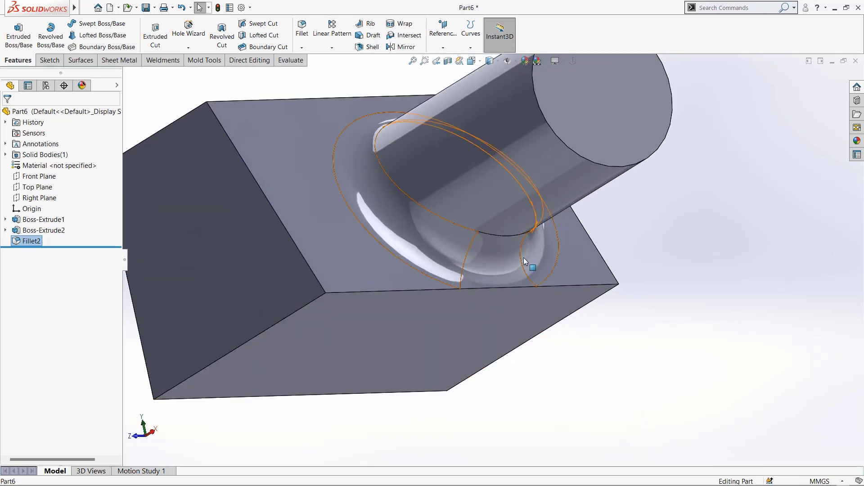
scroll(450, 143, up, 4)
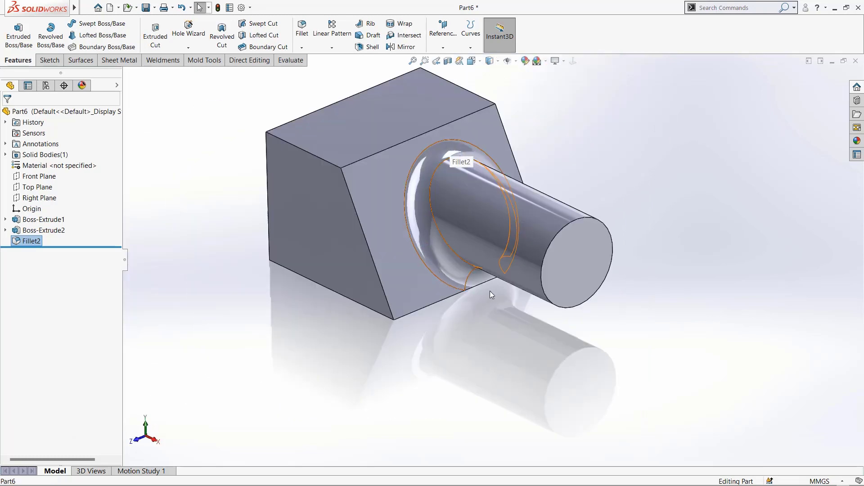
Edit the fillet around the cylinder's base in Part6 to use the Keep surface overflow type and accept it
middle_drag(490, 291, 435, 283)
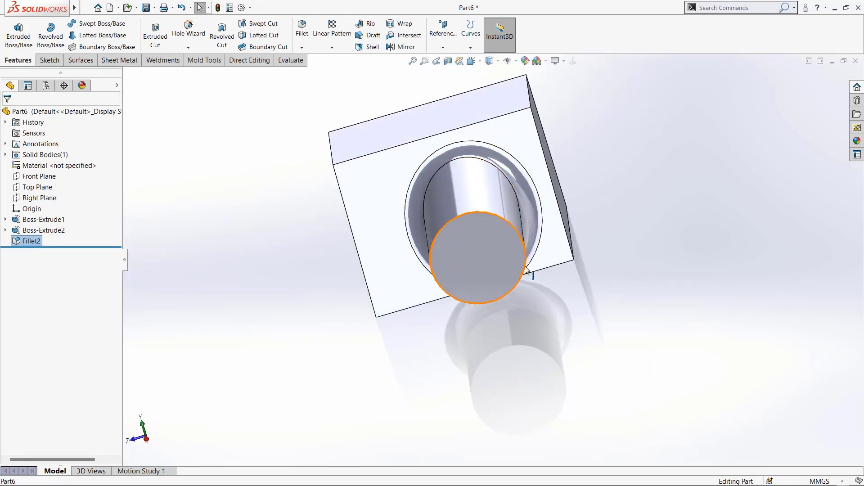
middle_drag(533, 273, 531, 231)
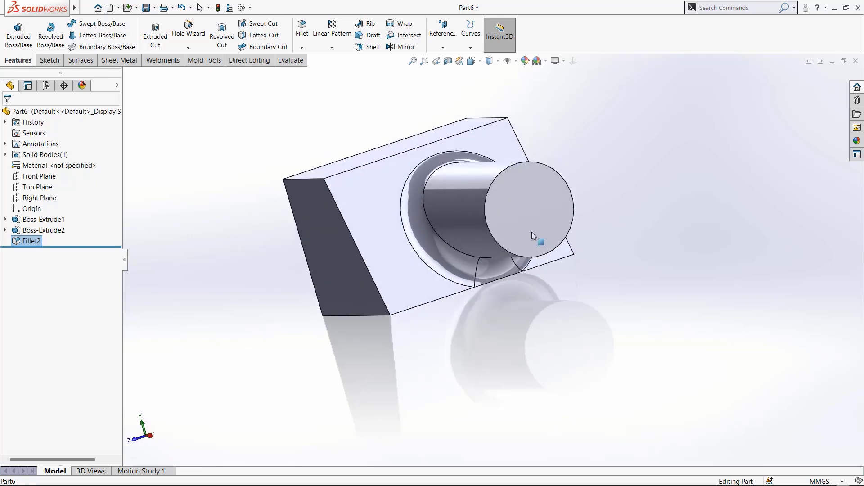
click(41, 220)
click(157, 213)
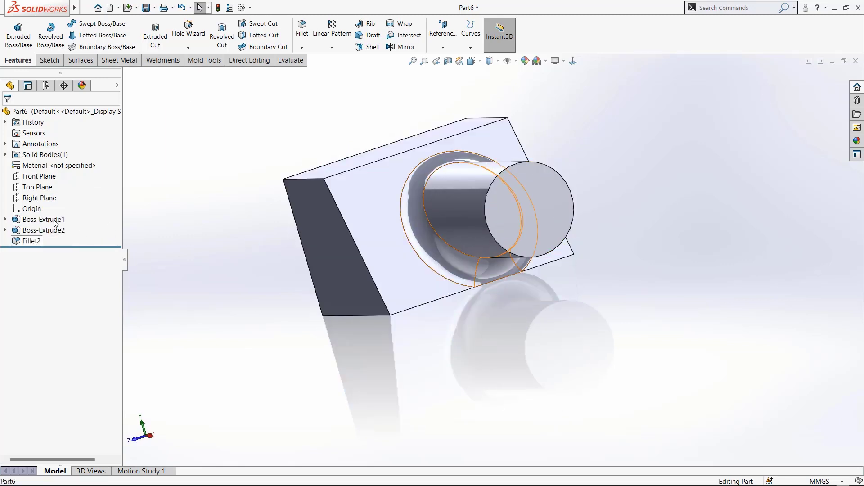
click(32, 240)
click(68, 209)
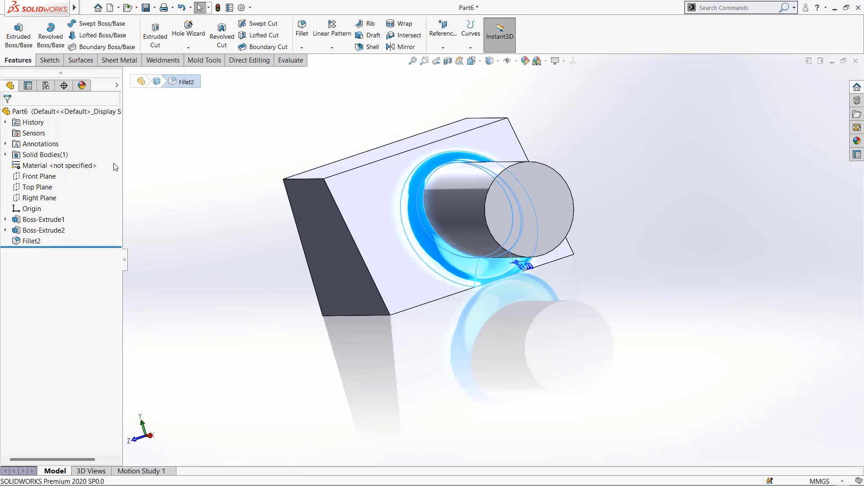
scroll(115, 161, down, 3)
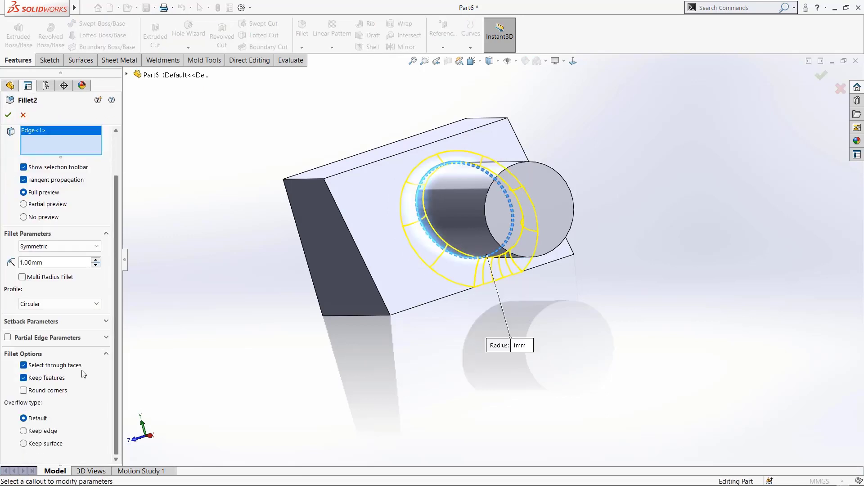
click(23, 430)
click(23, 444)
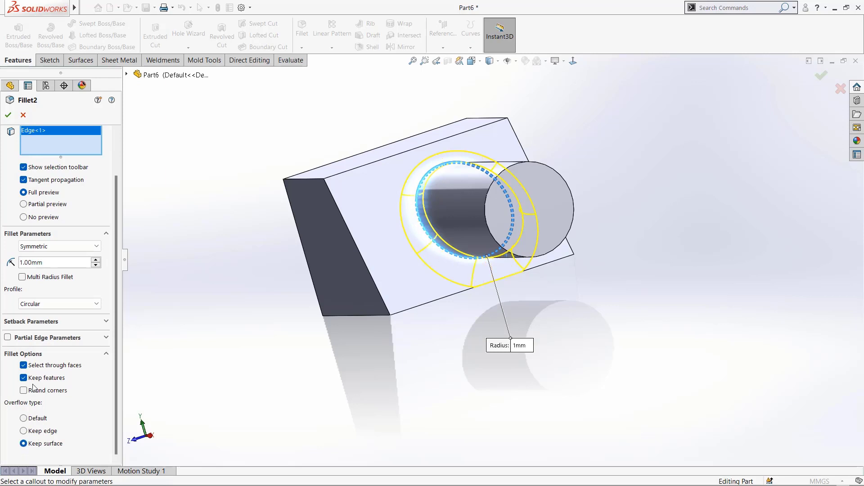
click(8, 115)
middle_drag(523, 355, 420, 376)
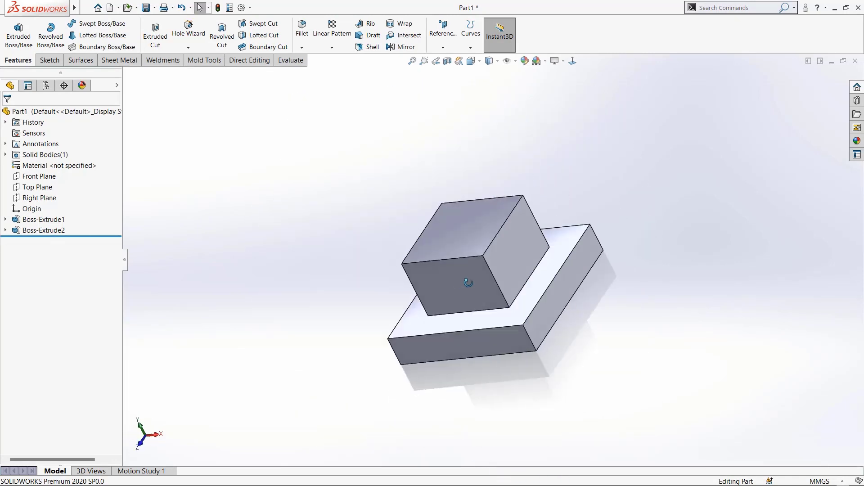
Switch to Part1 and preview a 1 mm constant size fillet on the upper block's left top edge
middle_drag(477, 270, 409, 233)
scroll(484, 255, down, 4)
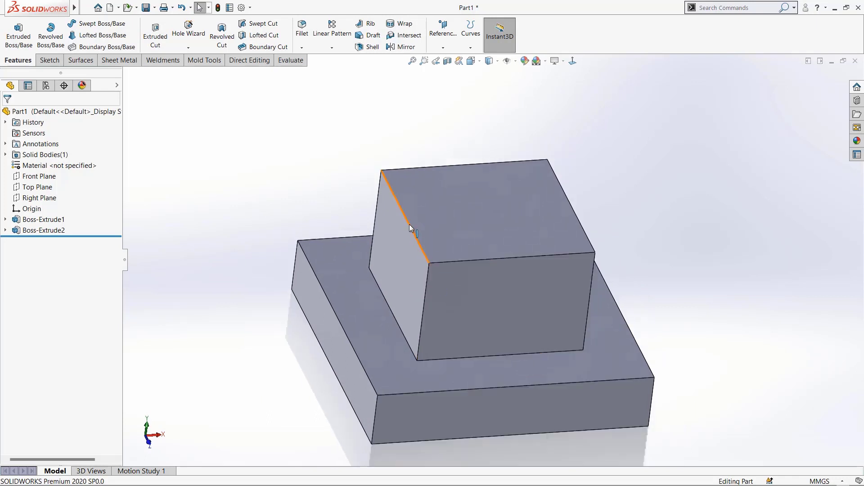
click(409, 224)
click(302, 27)
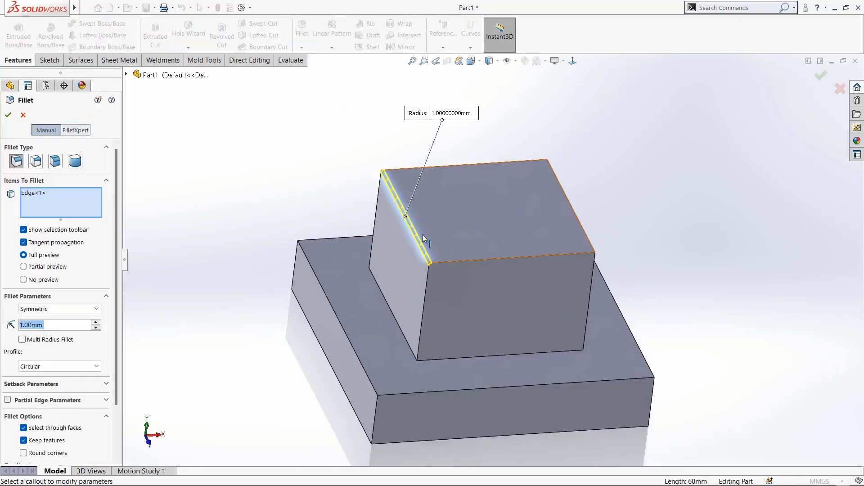
scroll(421, 232, down, 2)
scroll(456, 274, down, 1)
scroll(456, 274, down, 1)
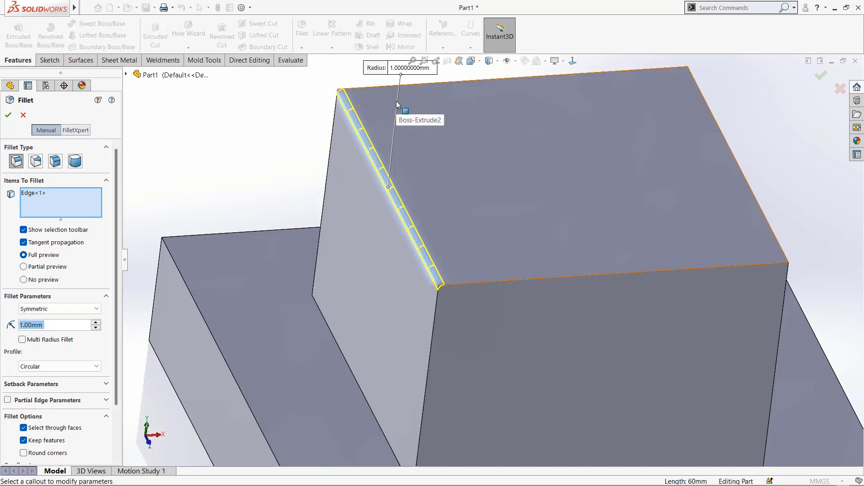
scroll(544, 296, up, 1)
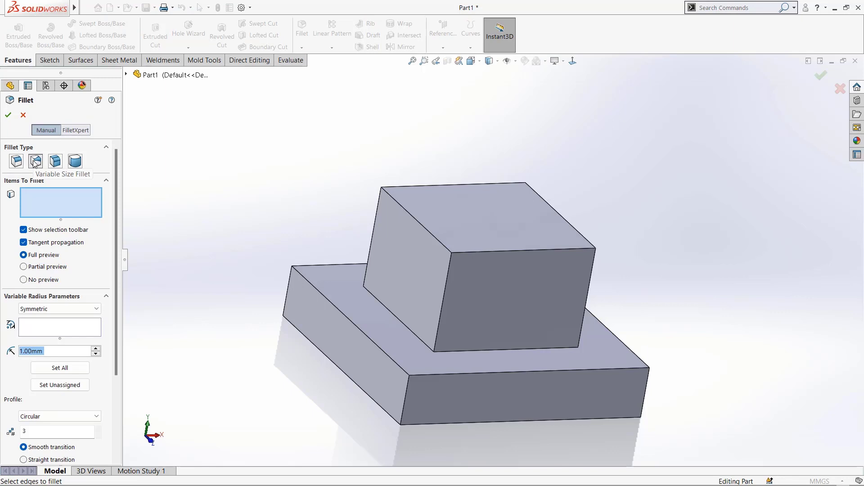
Switch the fillet type to variable size and select the upper block's left top edge
click(35, 165)
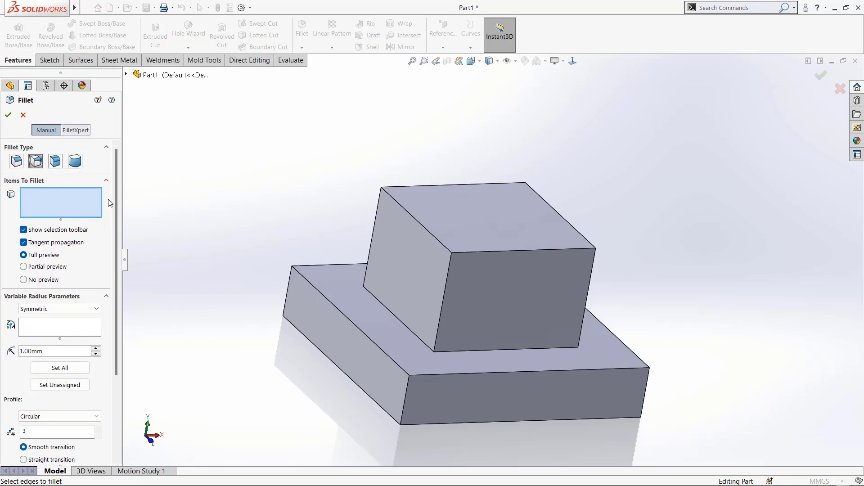
click(414, 219)
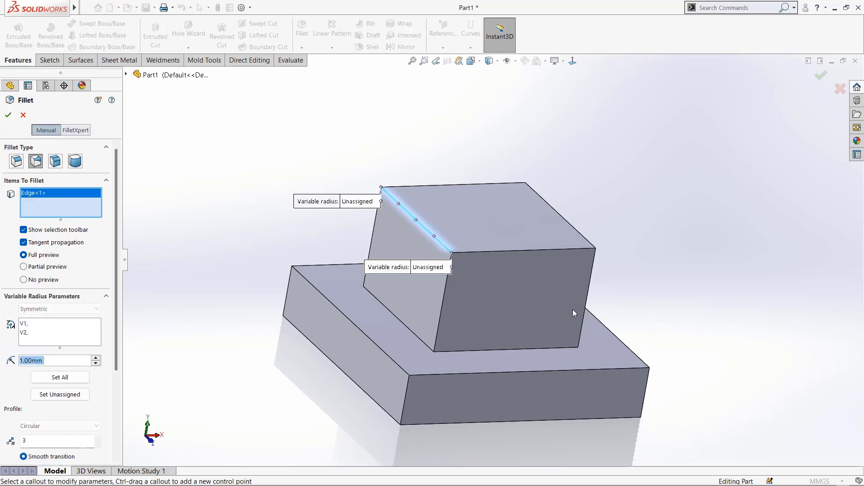
scroll(468, 286, down, 5)
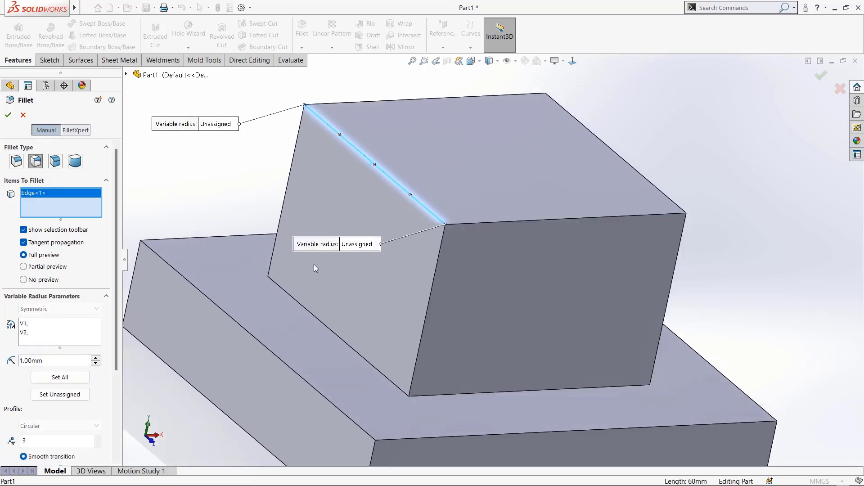
key(f)
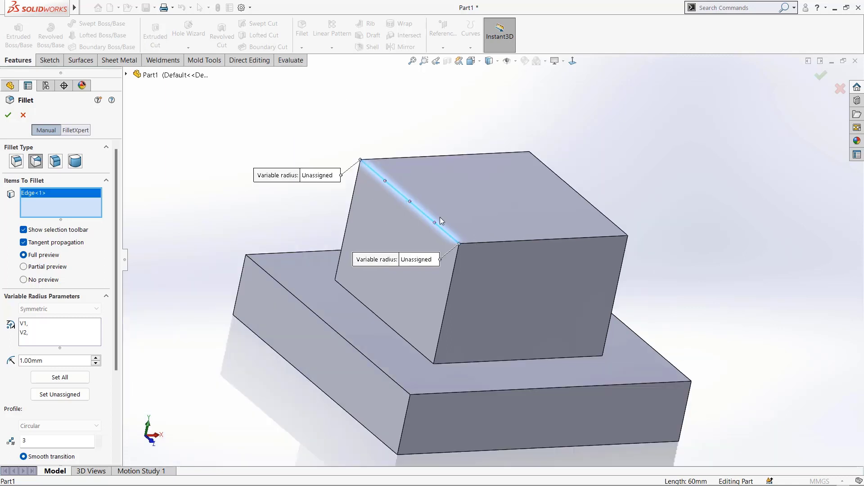
Set the variable fillet radius to 10 mm at the edge's rear end and 2 mm at its front end
click(25, 324)
click(30, 362)
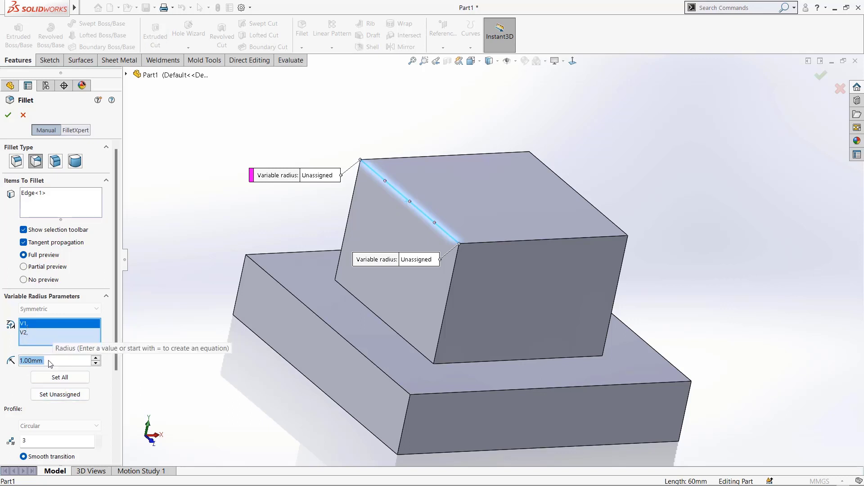
text(10)
key(Return)
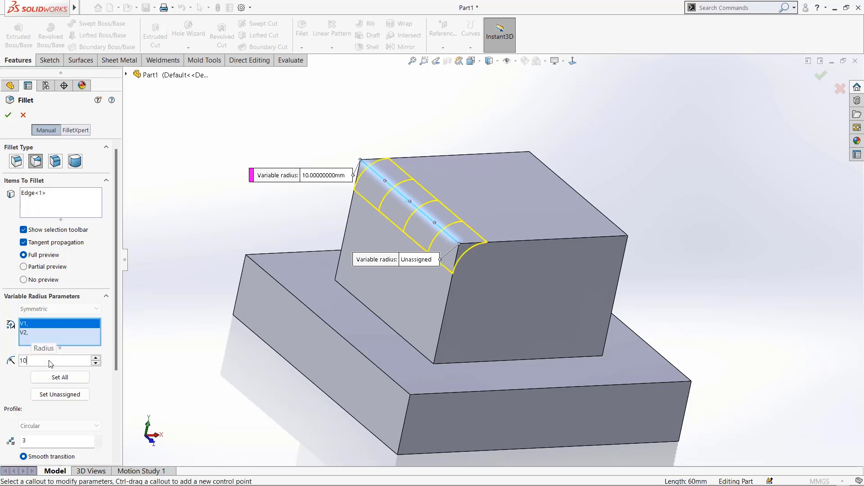
click(28, 334)
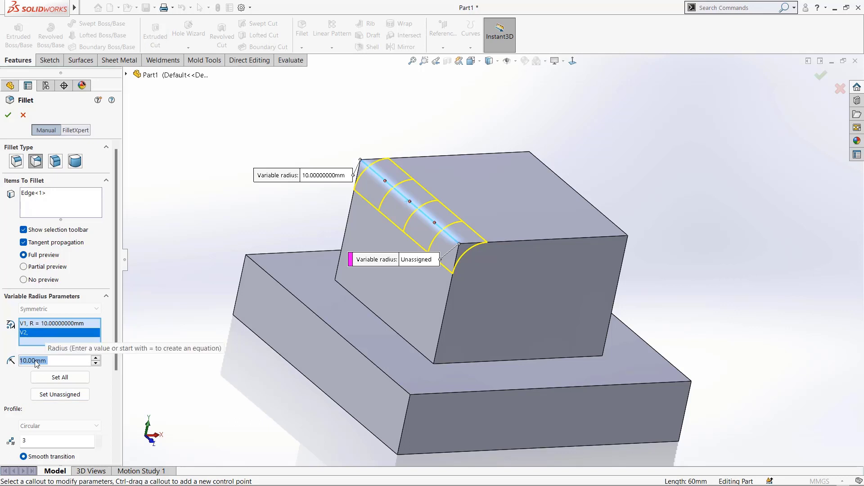
text(2)
key(Return)
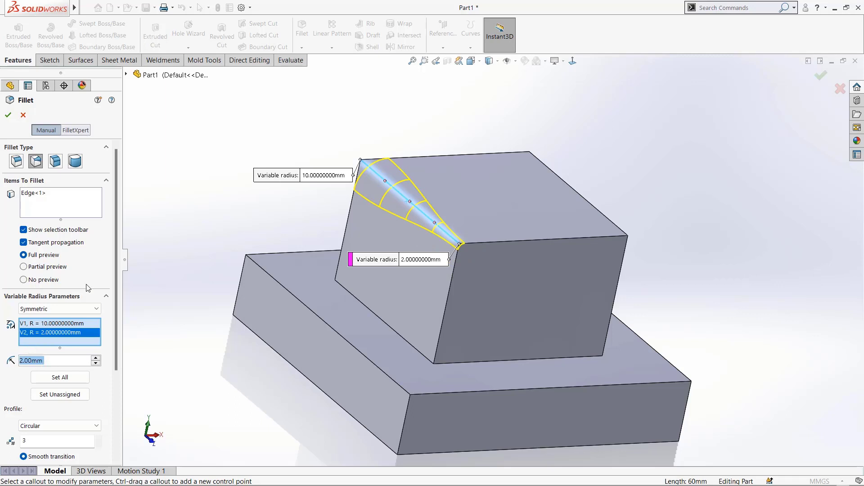
Add variable radius control points at 25%, 50% and 75% along the fillet edge
scroll(116, 253, down, 2)
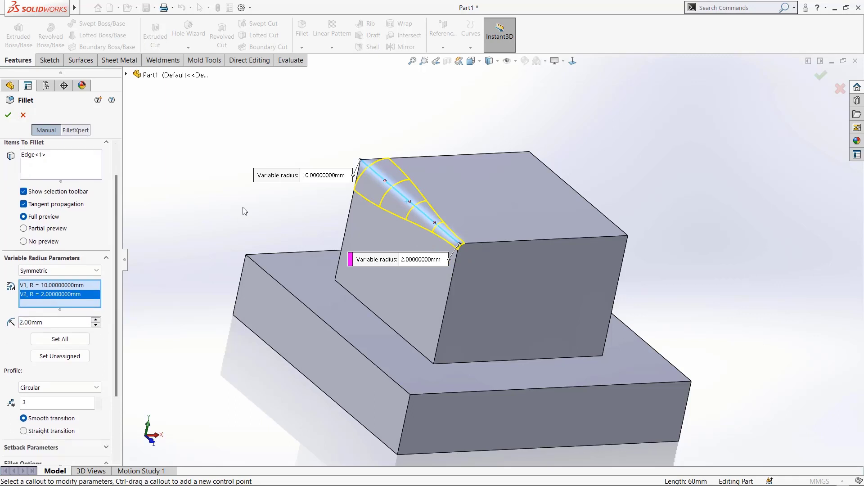
click(298, 179)
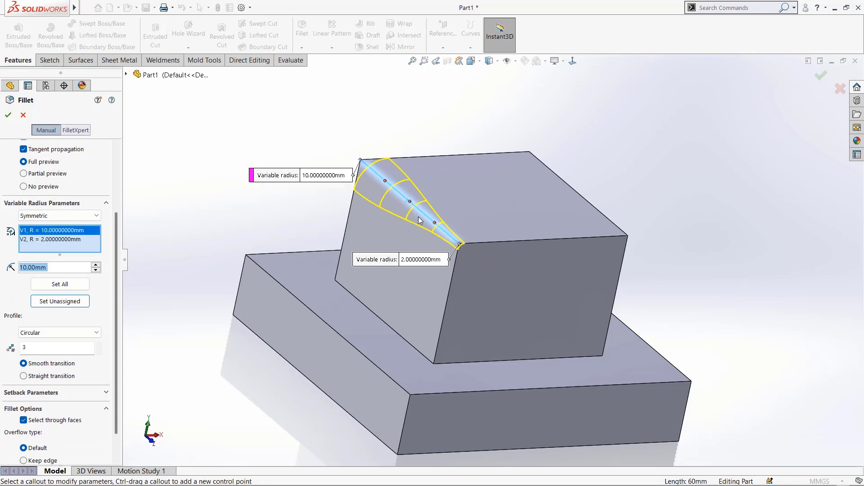
click(385, 181)
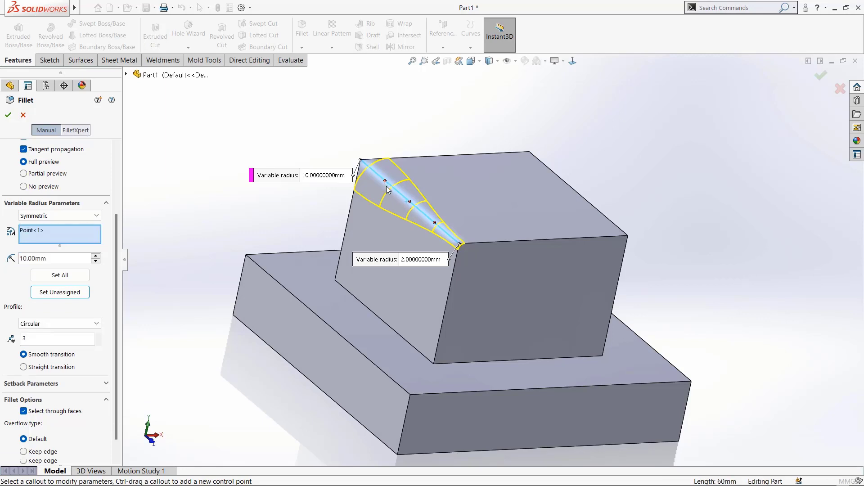
click(410, 201)
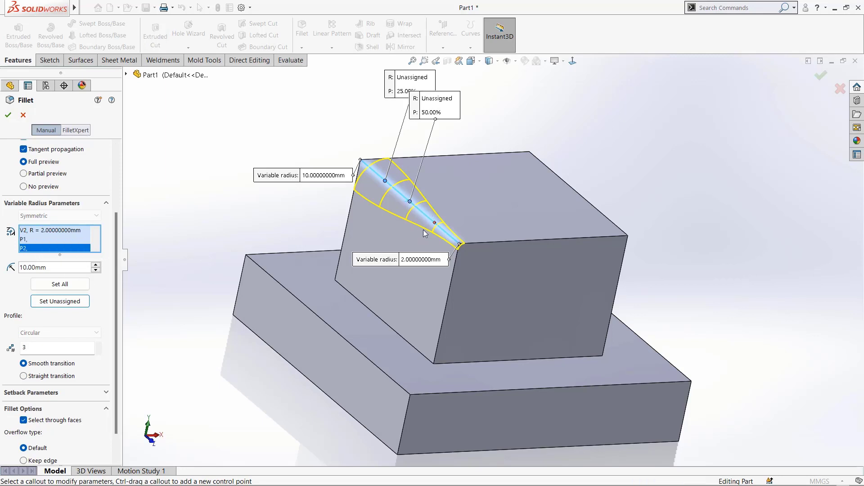
click(434, 223)
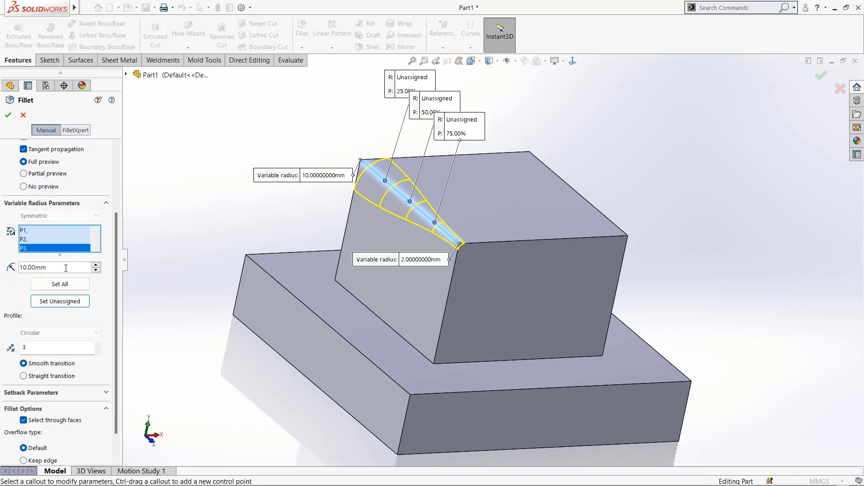
Set the radius at the 25% control point to 3 mm
click(27, 231)
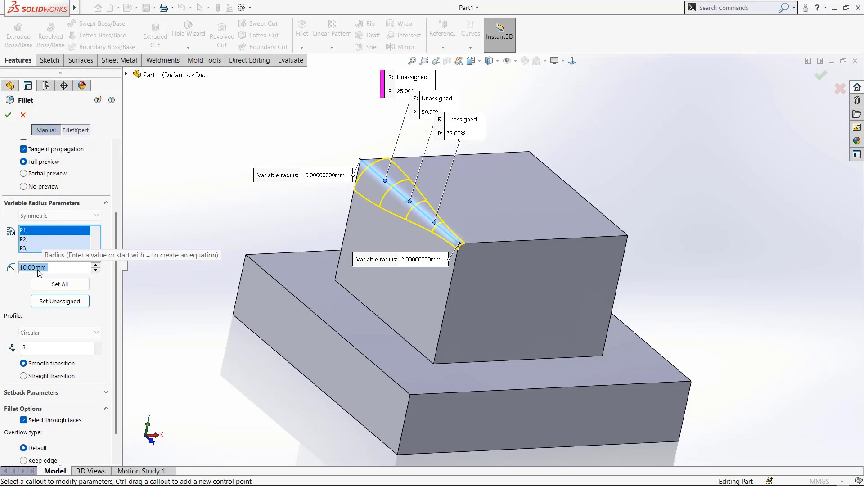
text(3)
key(Return)
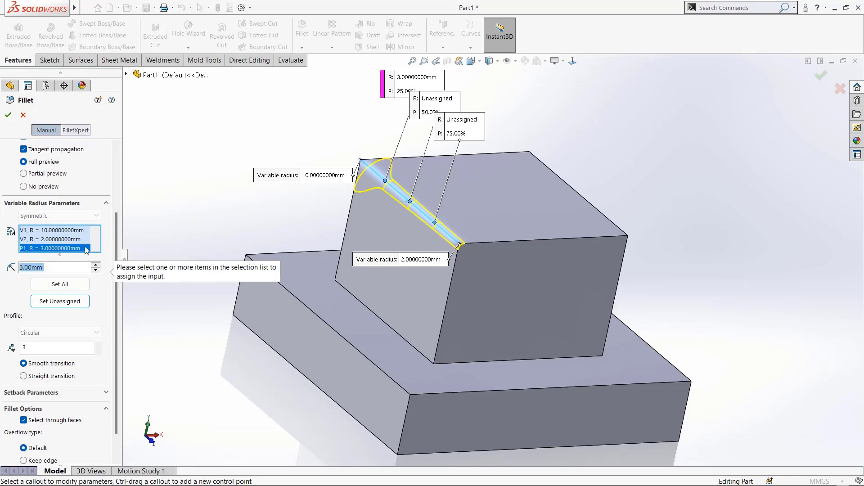
Set the radius at the 75% control point to 8 mm and accept the variable size fillet
scroll(80, 243, down, 1)
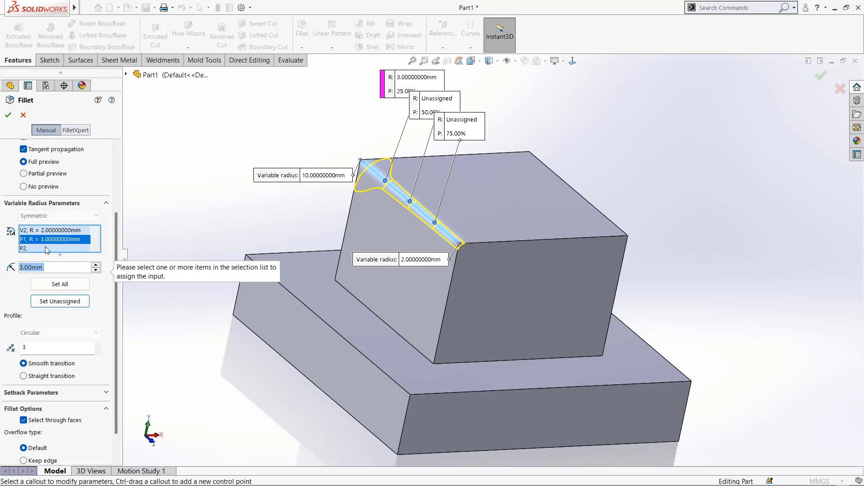
click(47, 248)
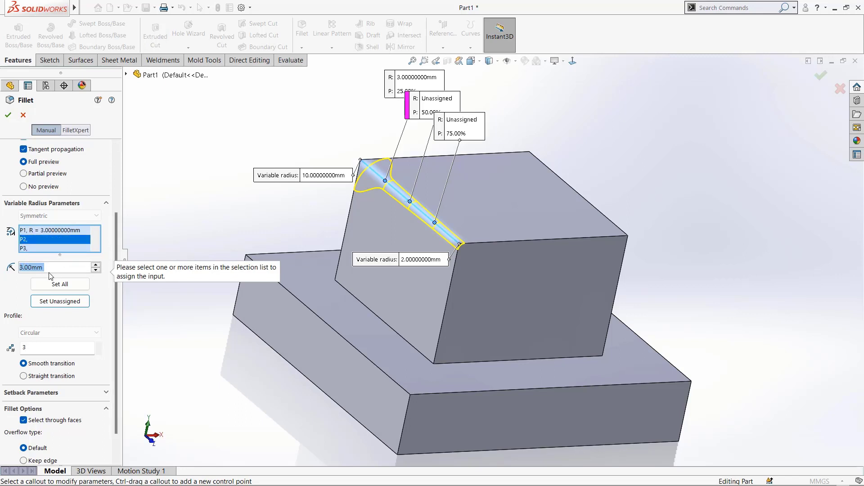
text(5)
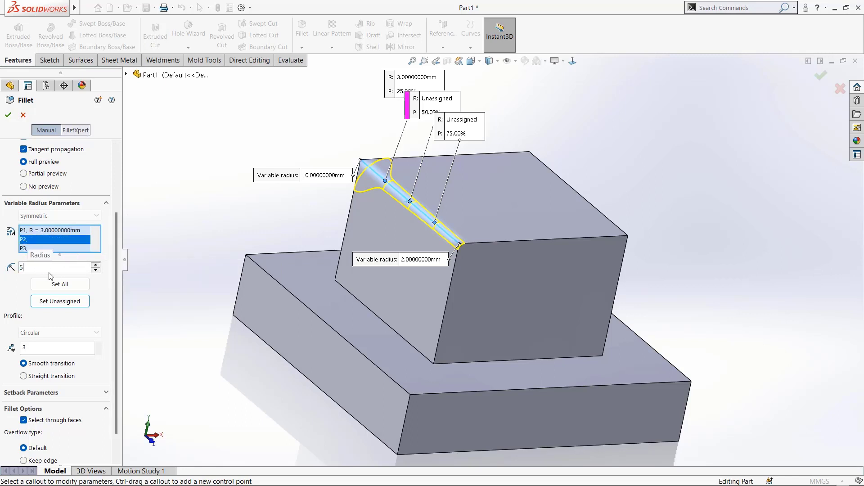
click(95, 246)
click(30, 241)
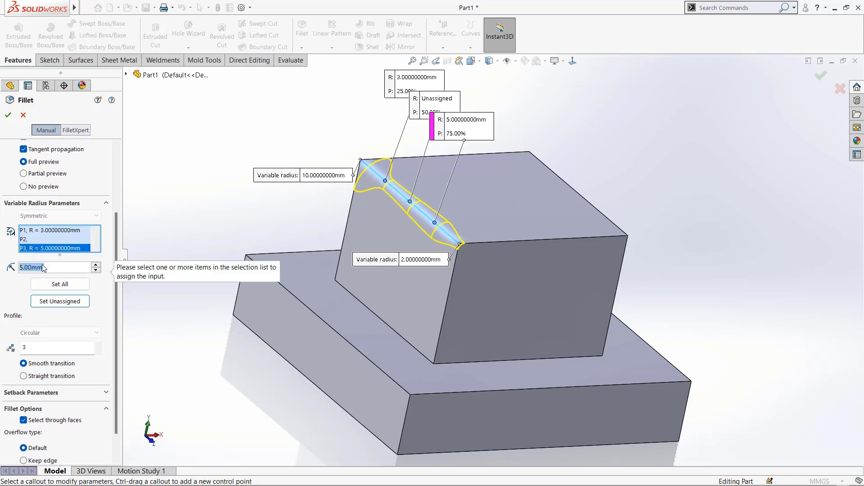
text(8)
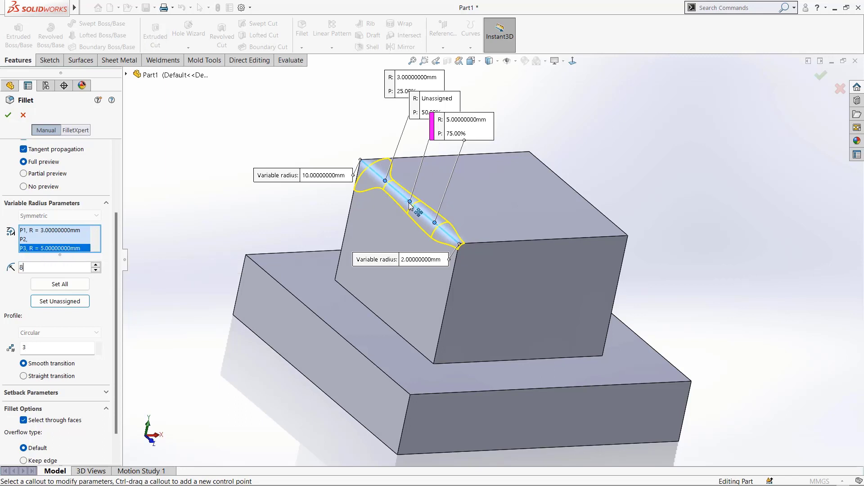
click(7, 116)
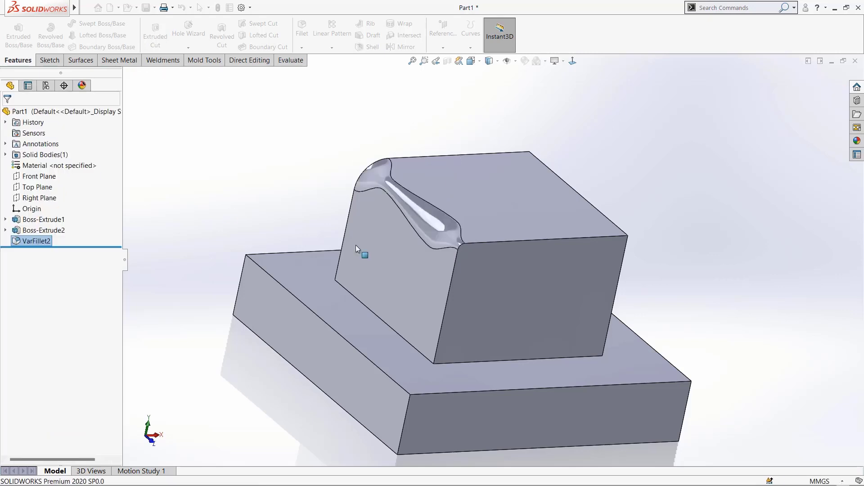
Examine the variable size fillet on the upper block's edge and view the slotted block in Part4
middle_drag(473, 270, 511, 323)
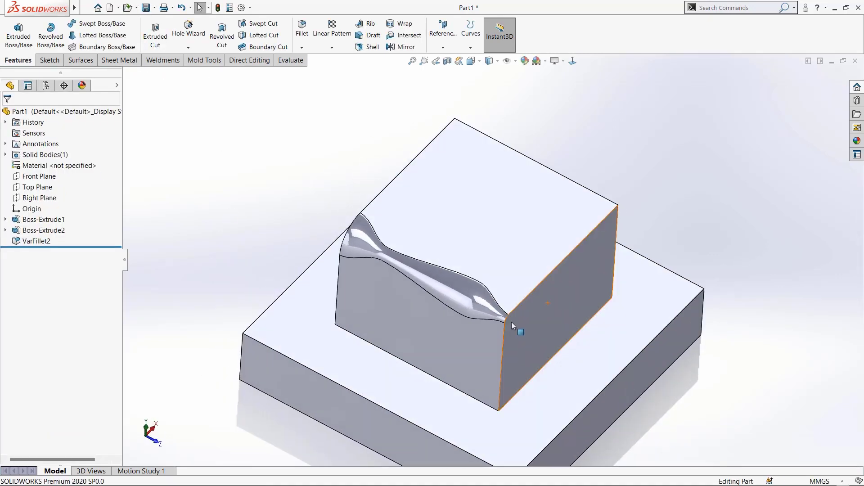
scroll(431, 297, down, 3)
middle_click(431, 297)
middle_drag(430, 297, 388, 262)
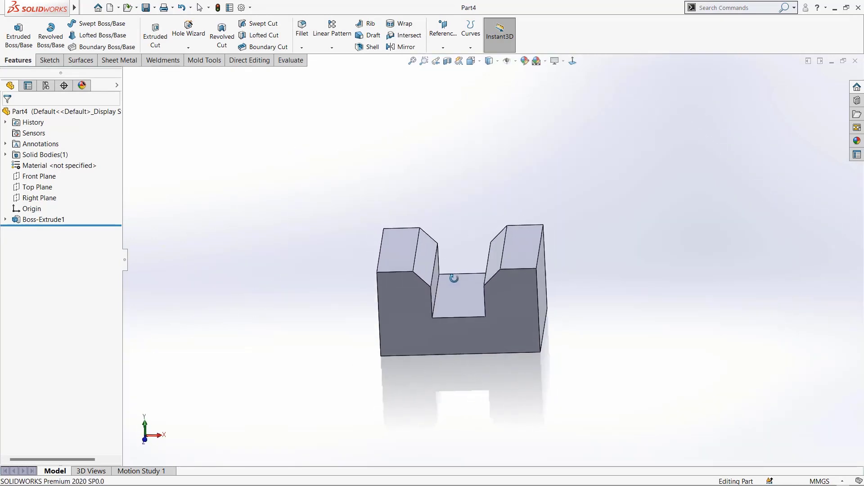
mouse_move(454, 279)
middle_down()
mouse_move(496, 293)
mouse_move(436, 286)
mouse_move(453, 266)
middle_up()
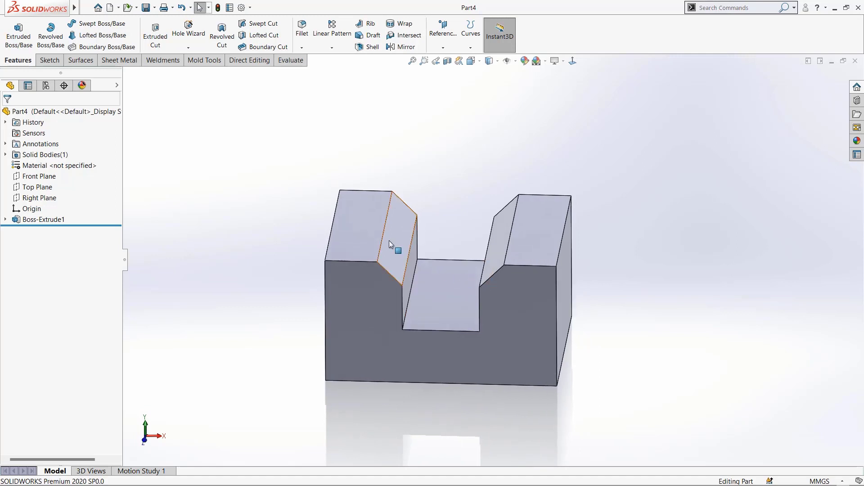
Examine the two sloped faces that face each other across the slot of the block
click(391, 238)
middle_drag(444, 269, 477, 268)
click(497, 237)
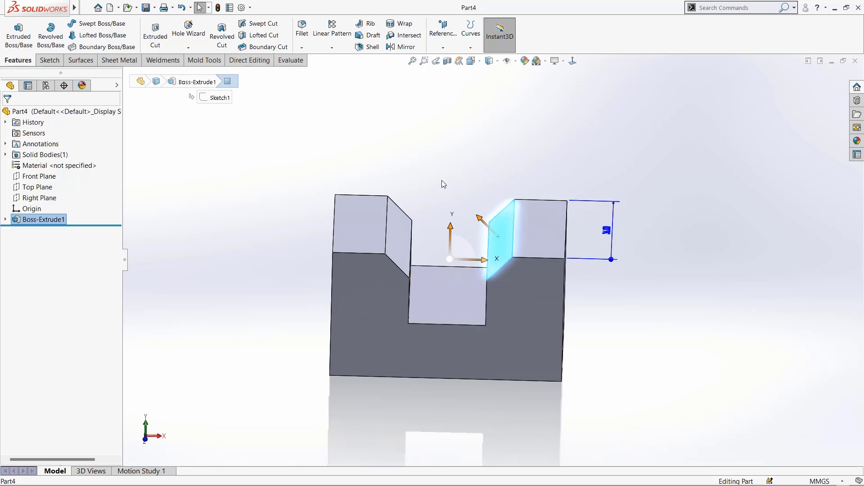
middle_drag(528, 253, 401, 257)
key(Escape)
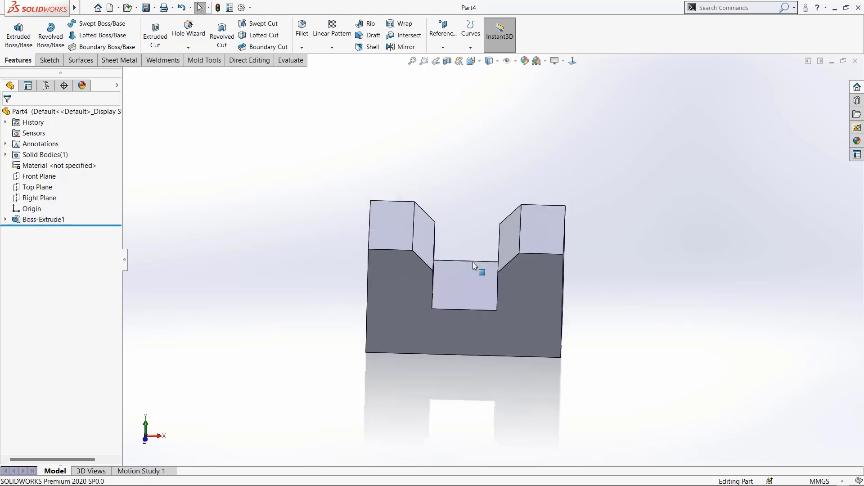
middle_drag(479, 270, 441, 193)
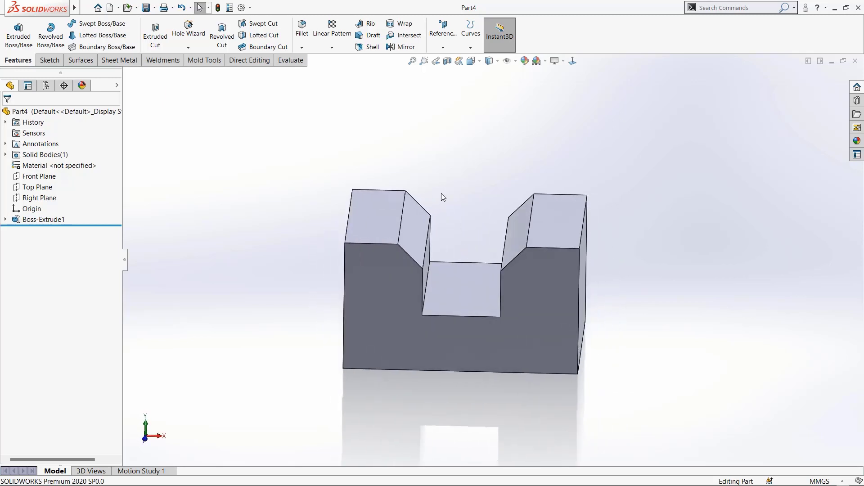
Start a face fillet with the two sloped faces beside the slot as face set 1 and face set 2
click(302, 27)
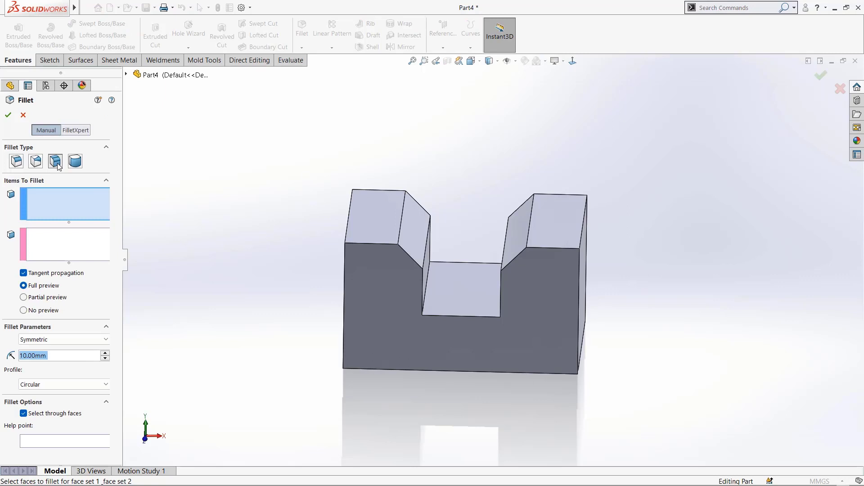
click(58, 165)
click(412, 224)
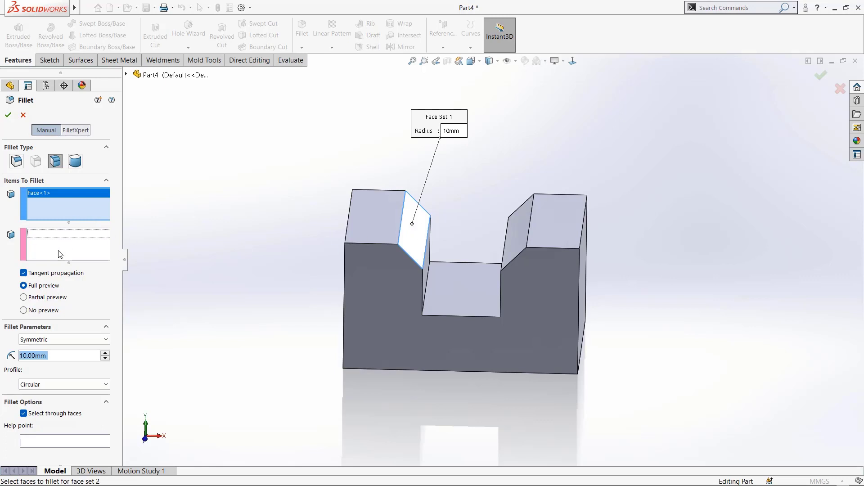
click(67, 243)
click(513, 232)
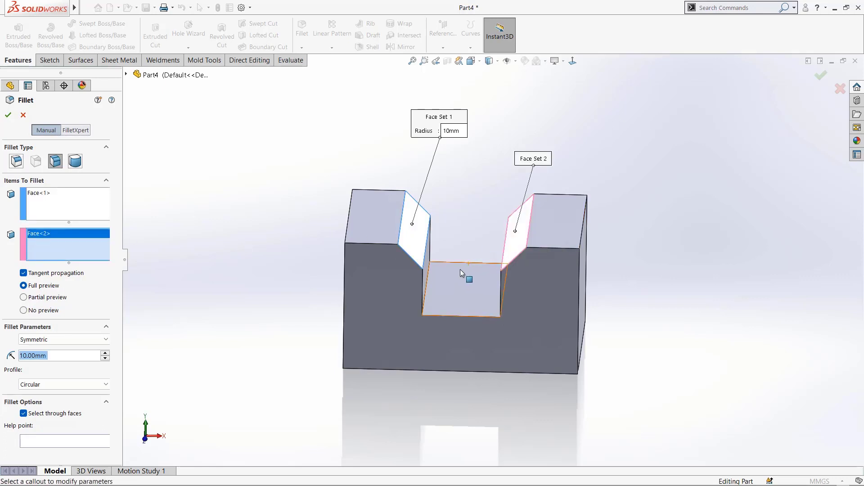
middle_drag(461, 270, 465, 170)
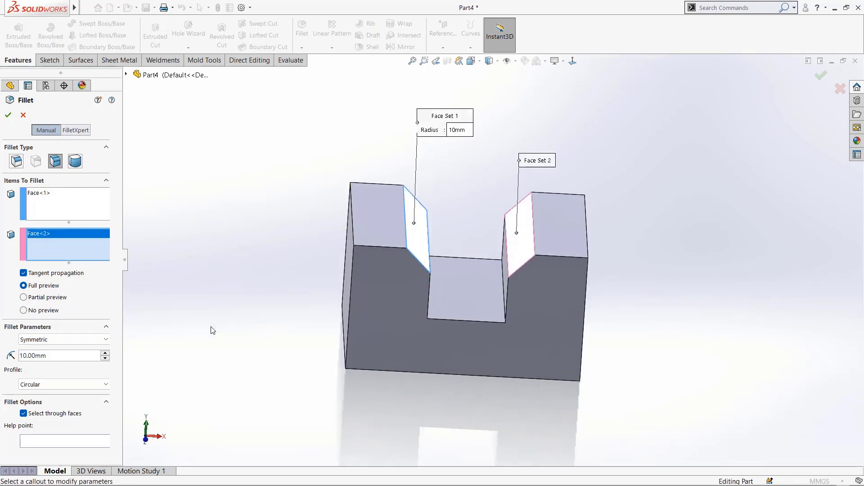
Set the face fillet's radius to 12 mm, check its preview across the slot and accept the fillet
drag(56, 361, 2, 354)
text(12)
key(Return)
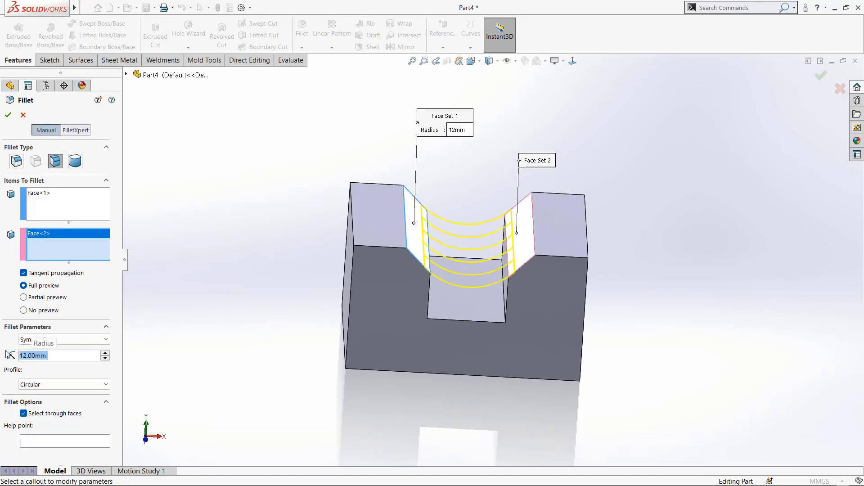
middle_drag(520, 376, 499, 332)
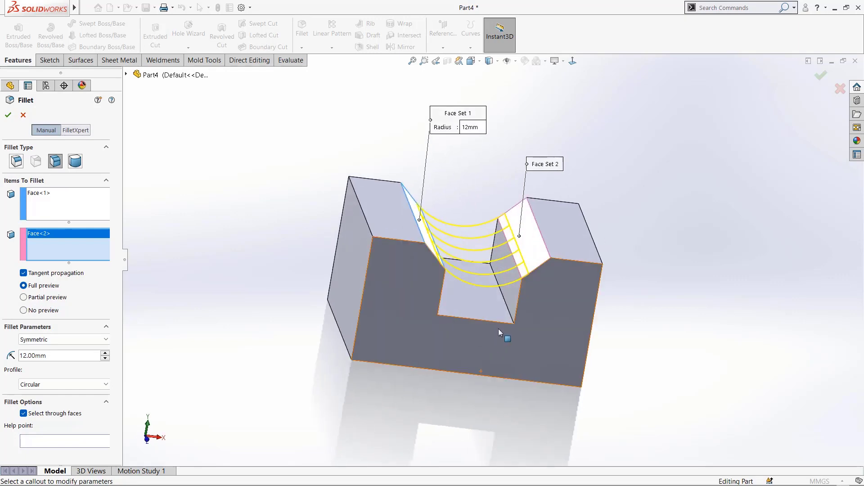
scroll(503, 272, down, 3)
mouse_move(517, 269)
middle_down()
mouse_move(477, 261)
mouse_move(509, 287)
mouse_move(506, 267)
middle_up()
scroll(468, 265, up, 4)
scroll(433, 277, down, 2)
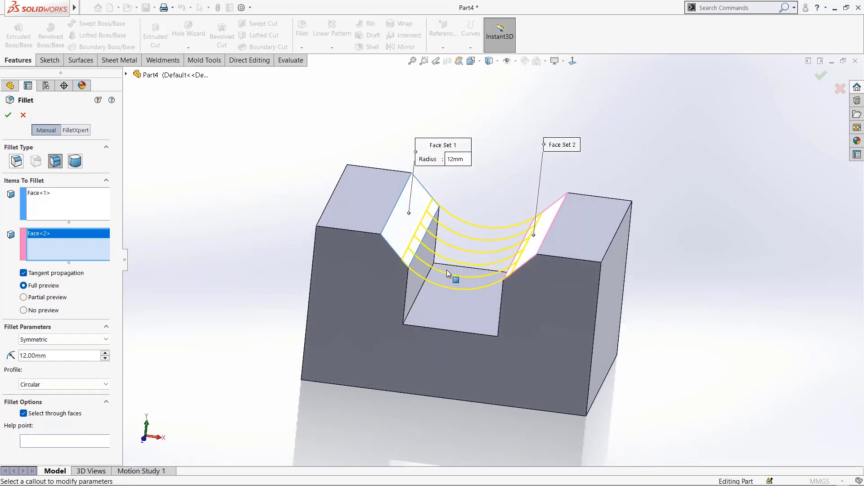
click(8, 115)
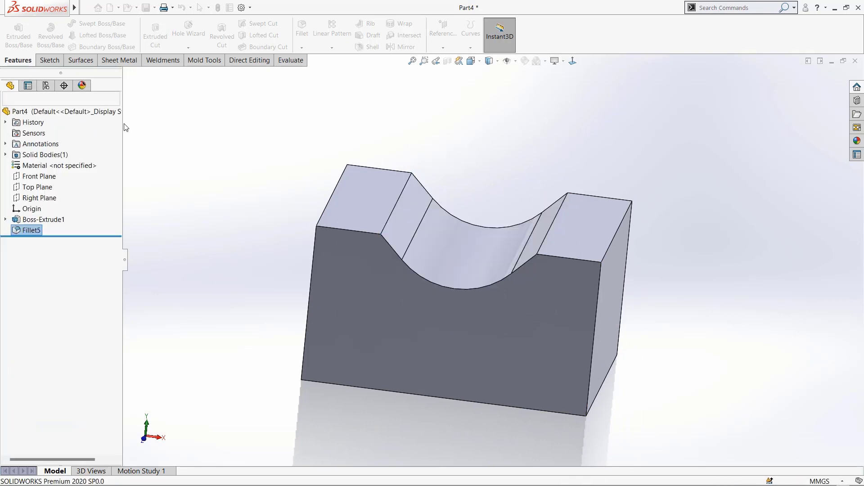
middle_drag(249, 168, 460, 283)
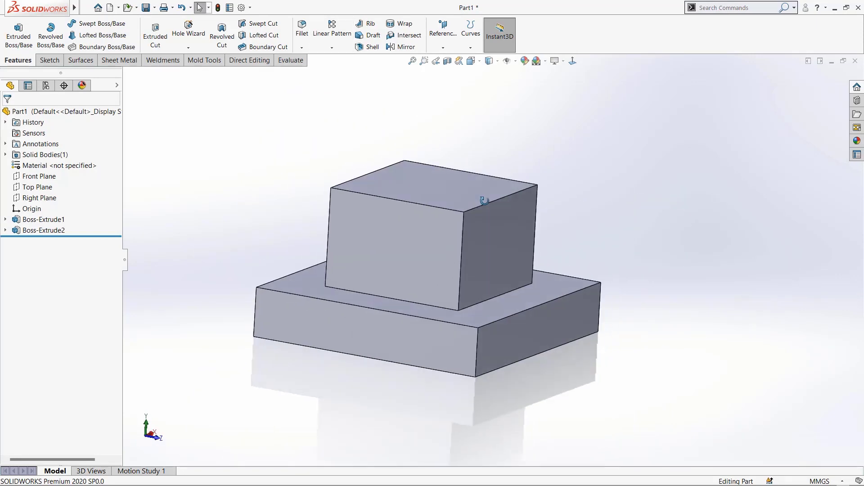
Start a full round fillet in Part1 with one side of the upper block as side face set 1 and its top as center face set
middle_drag(484, 200, 428, 154)
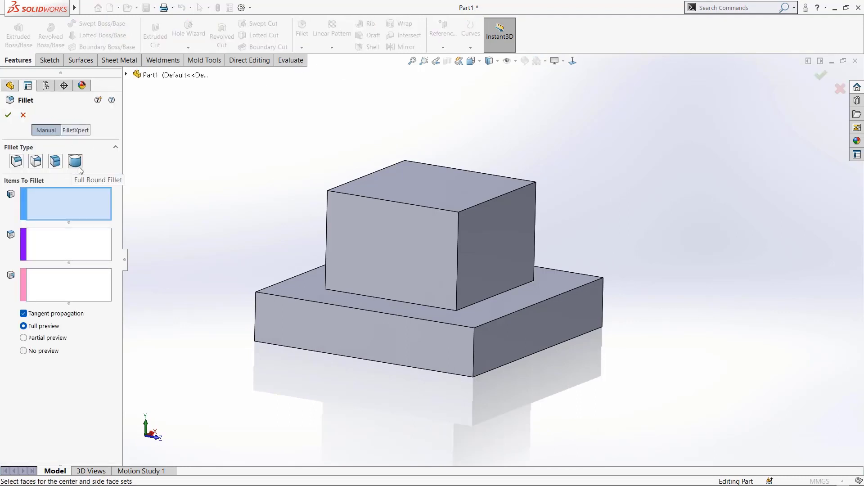
scroll(518, 315, up, 3)
middle_drag(535, 288, 492, 269)
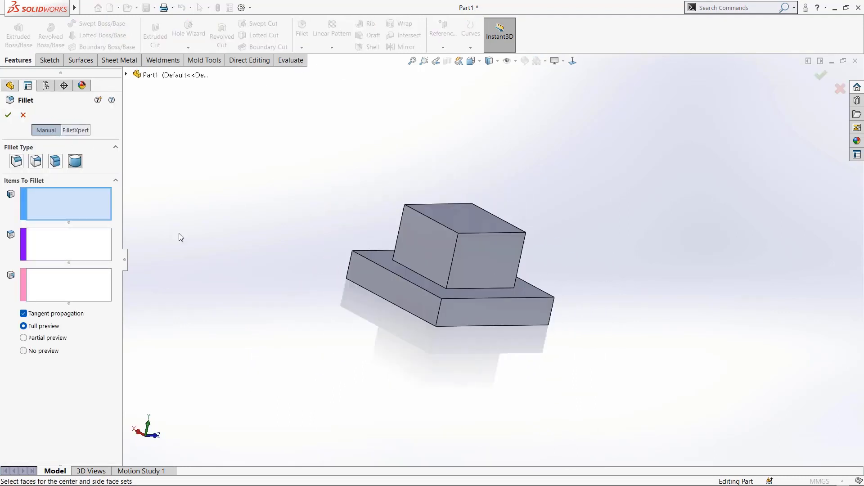
click(432, 247)
middle_drag(461, 266, 361, 272)
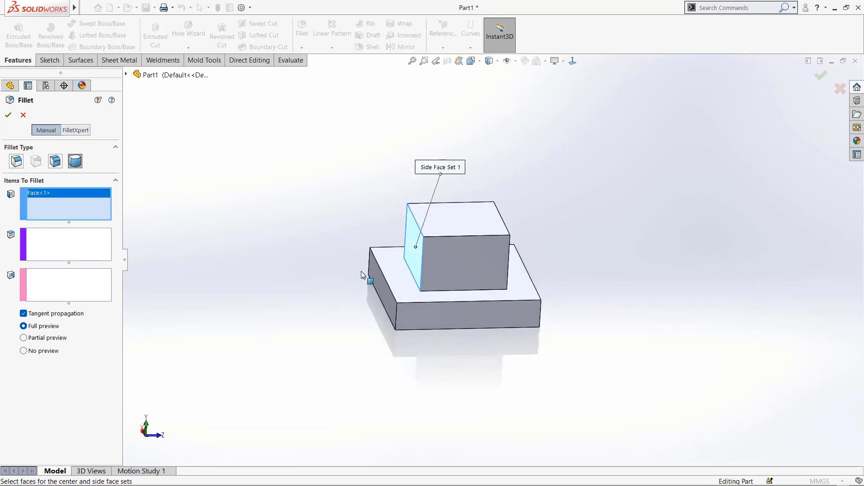
click(50, 246)
click(457, 226)
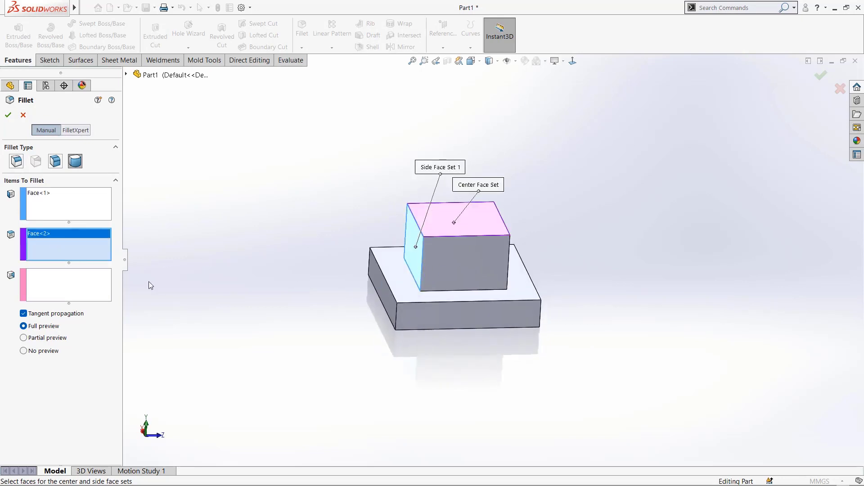
Assign the upper block's opposite side face to side face set 2 and accept the full round fillet
click(56, 290)
middle_drag(392, 275, 444, 266)
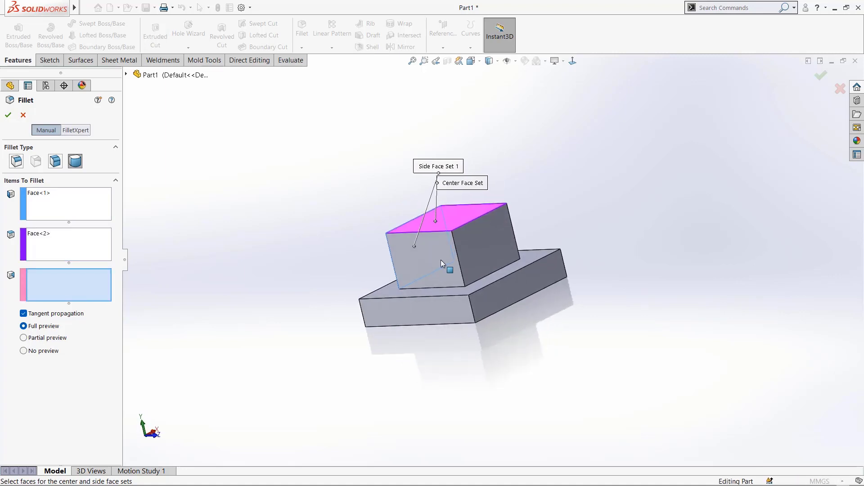
click(485, 244)
middle_drag(539, 273, 436, 284)
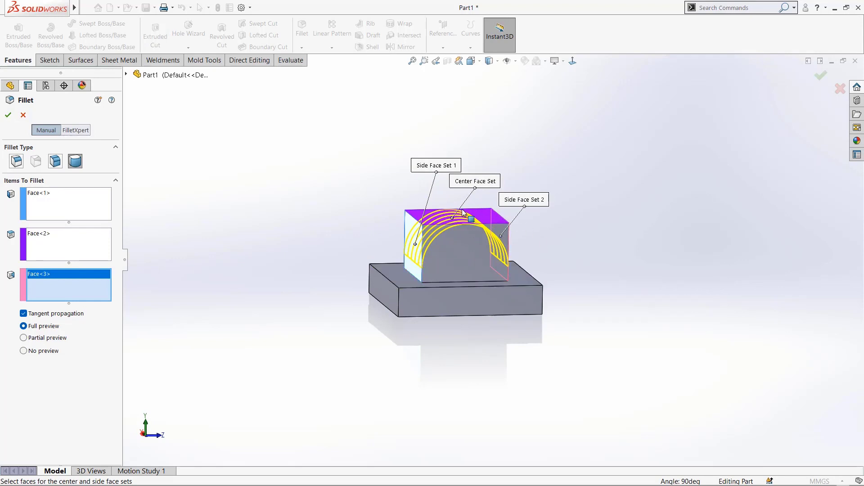
click(8, 115)
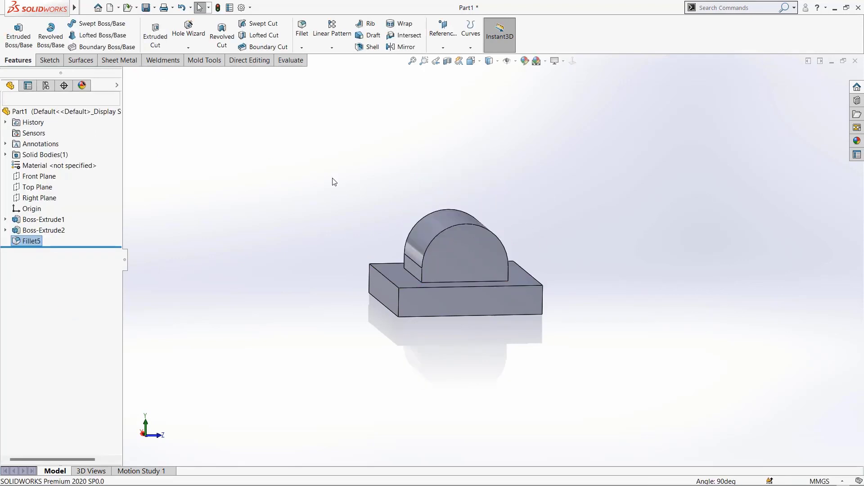
middle_drag(515, 270, 433, 282)
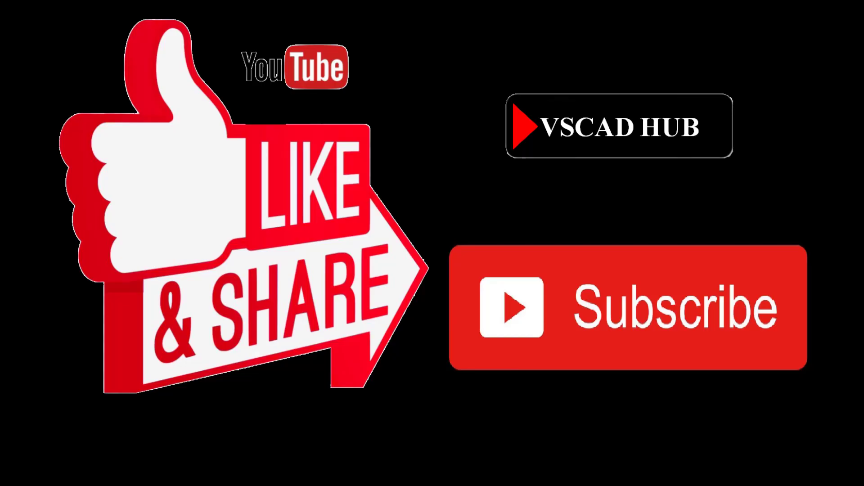